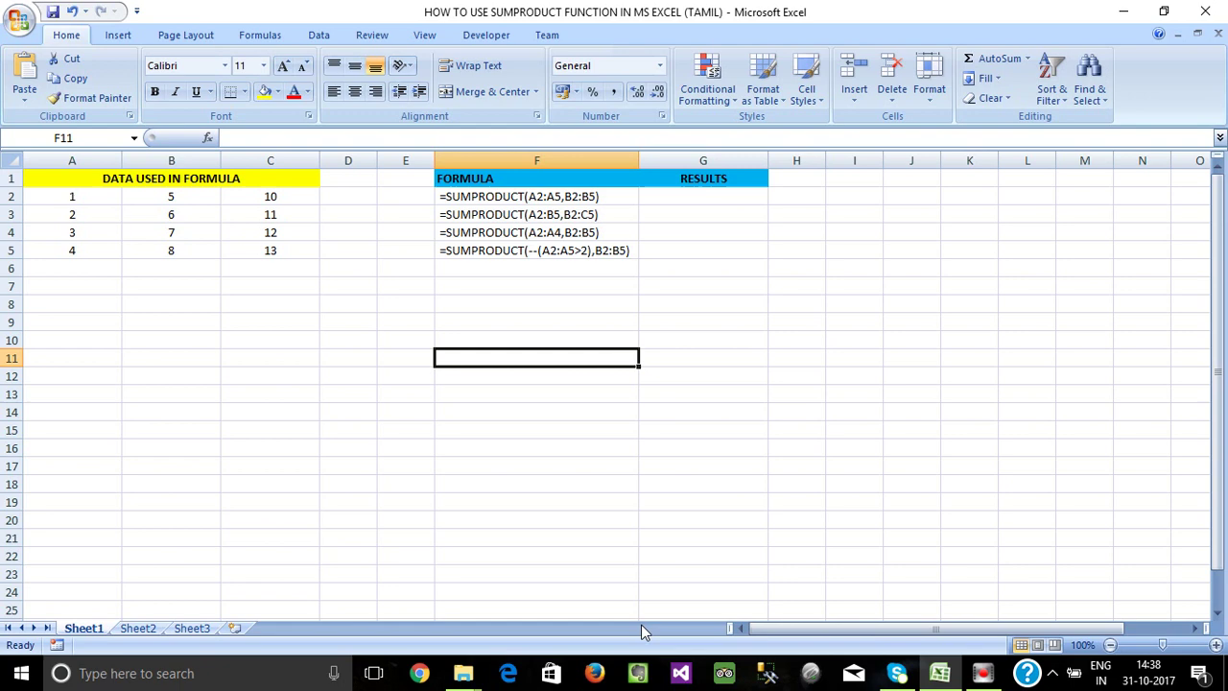
- Review the example formulas and select parts of the A2:C5 data row by row
left_click(322, 372)
left_click(462, 253)
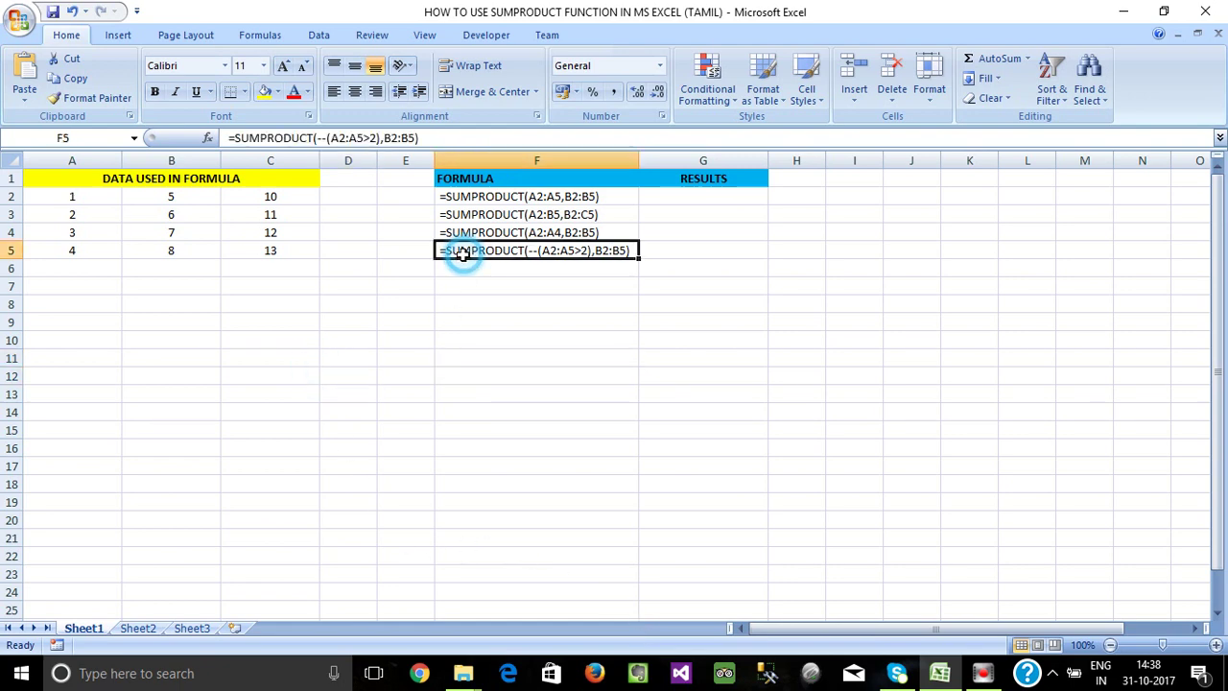
left_click(428, 301)
left_click(354, 305)
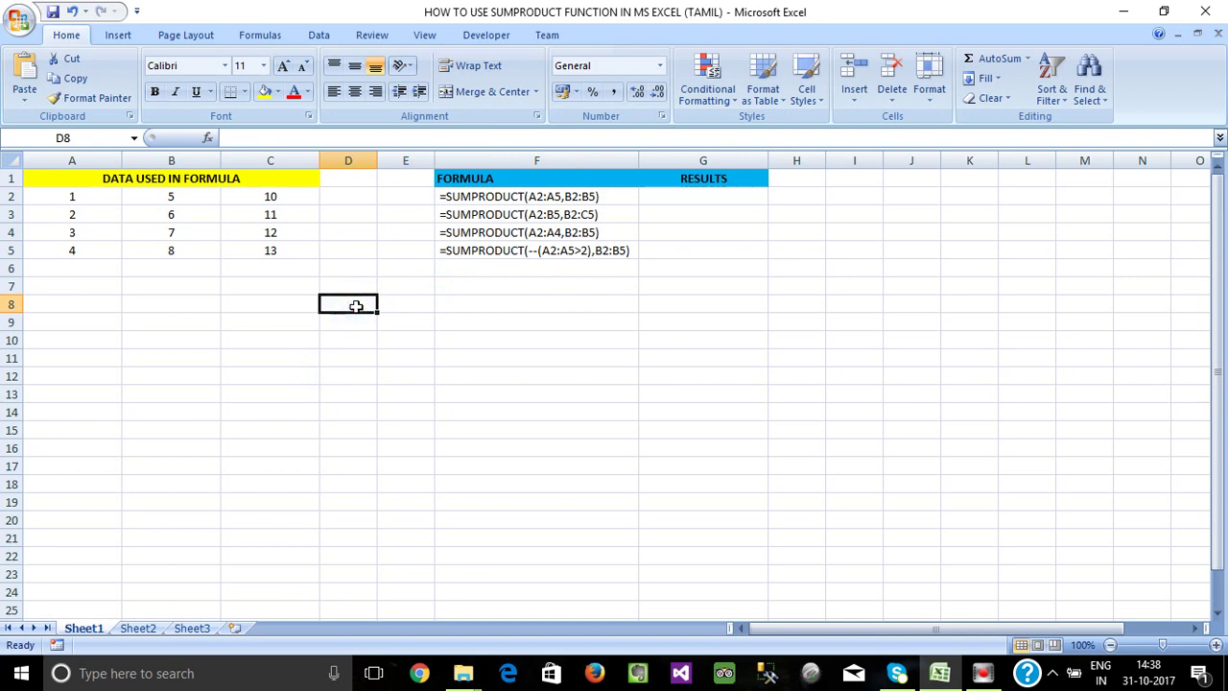
left_click(79, 195)
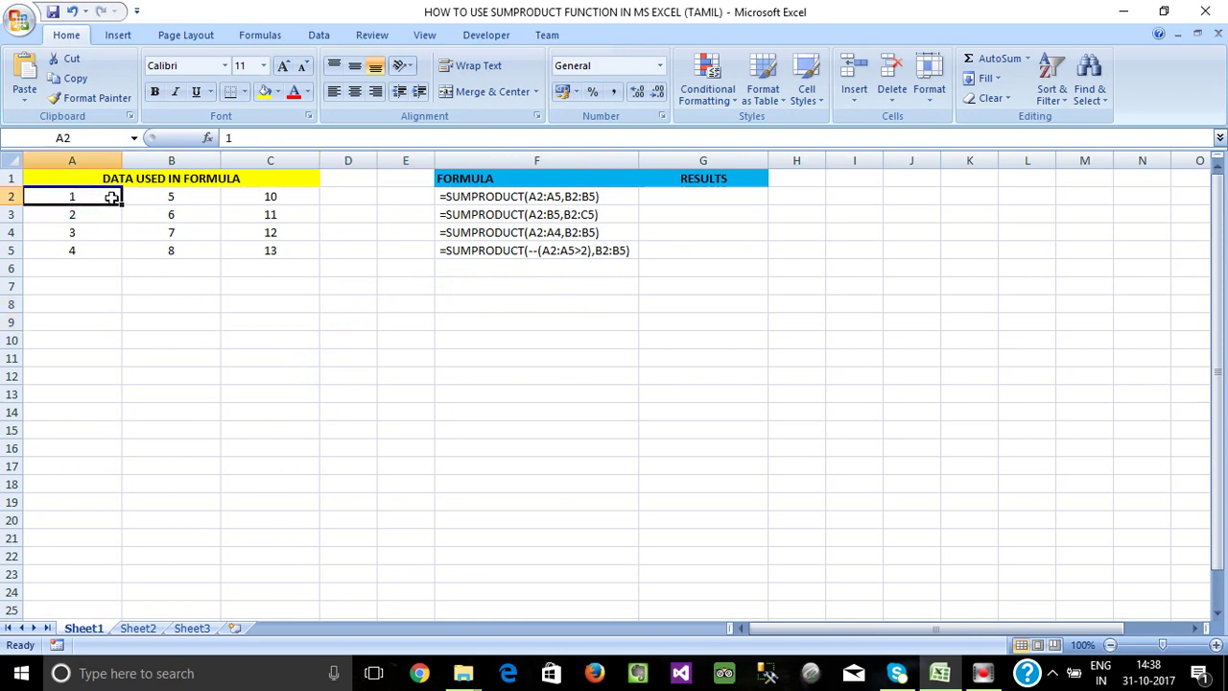
left_click_drag(111, 197, 259, 247)
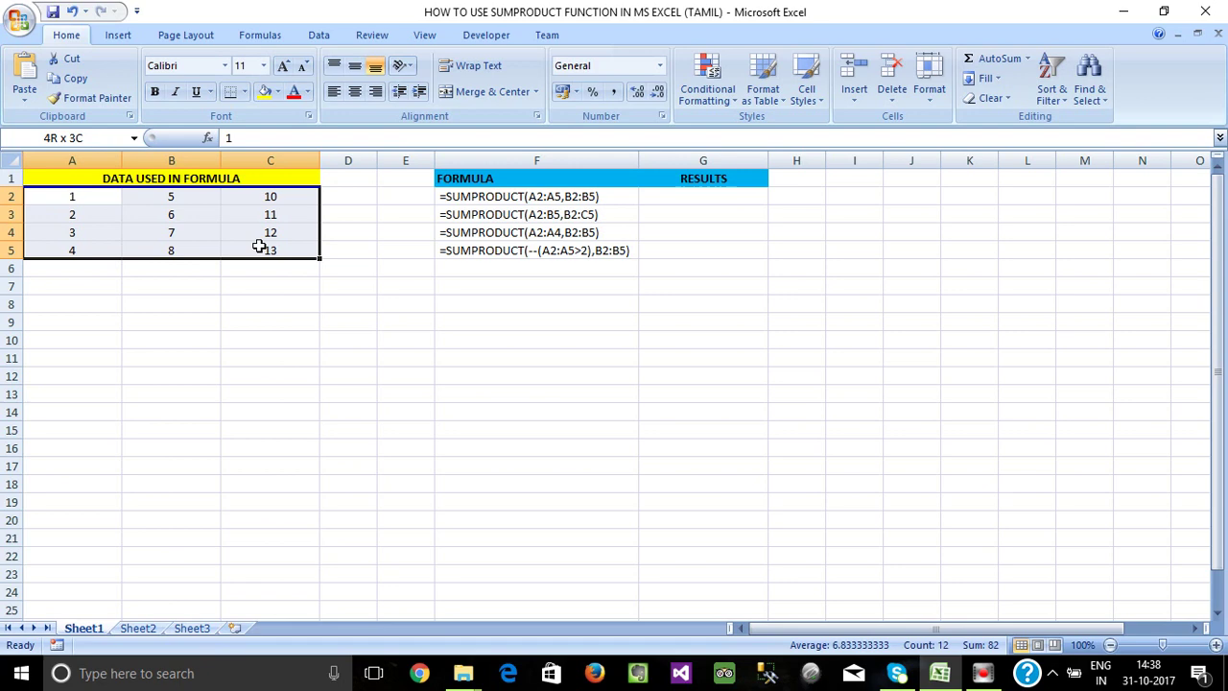
left_click(258, 245)
left_click(186, 278)
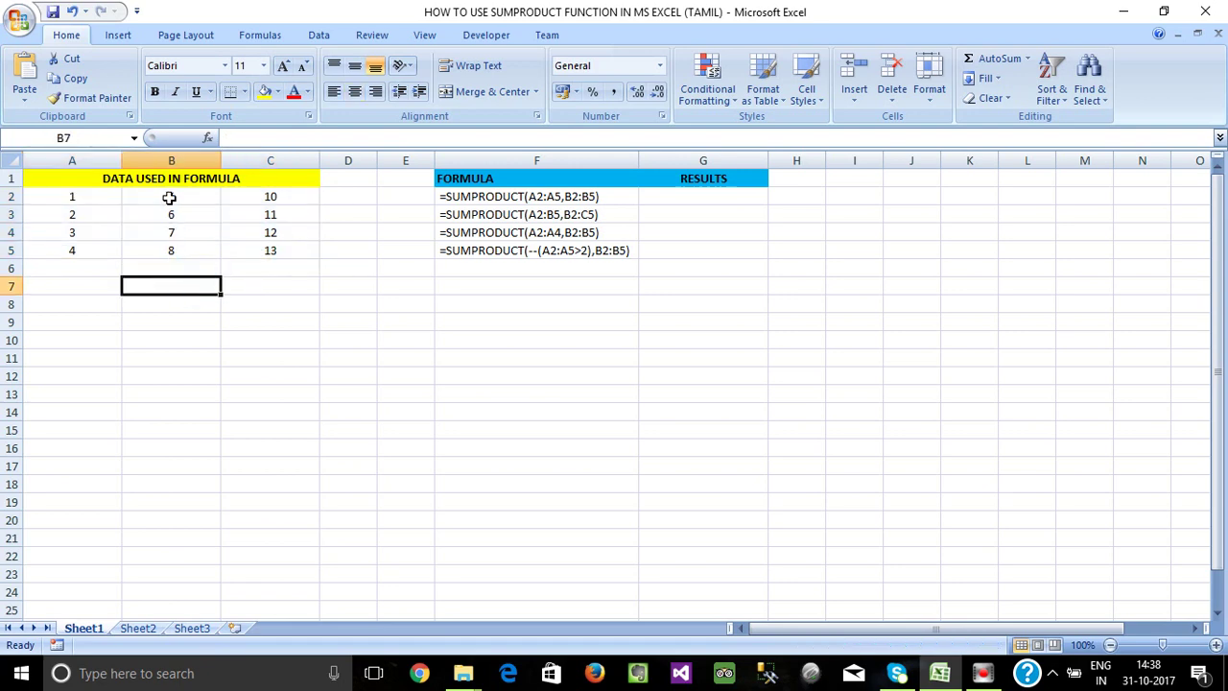
left_click_drag(170, 197, 169, 250)
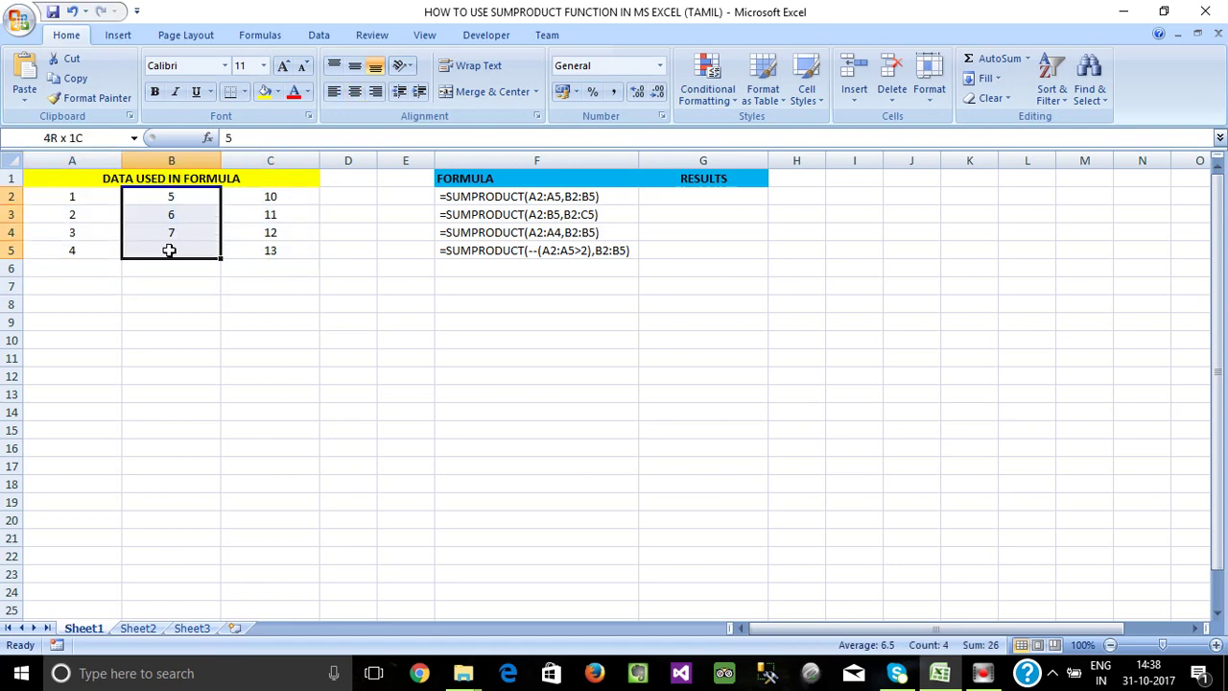
left_click(71, 197)
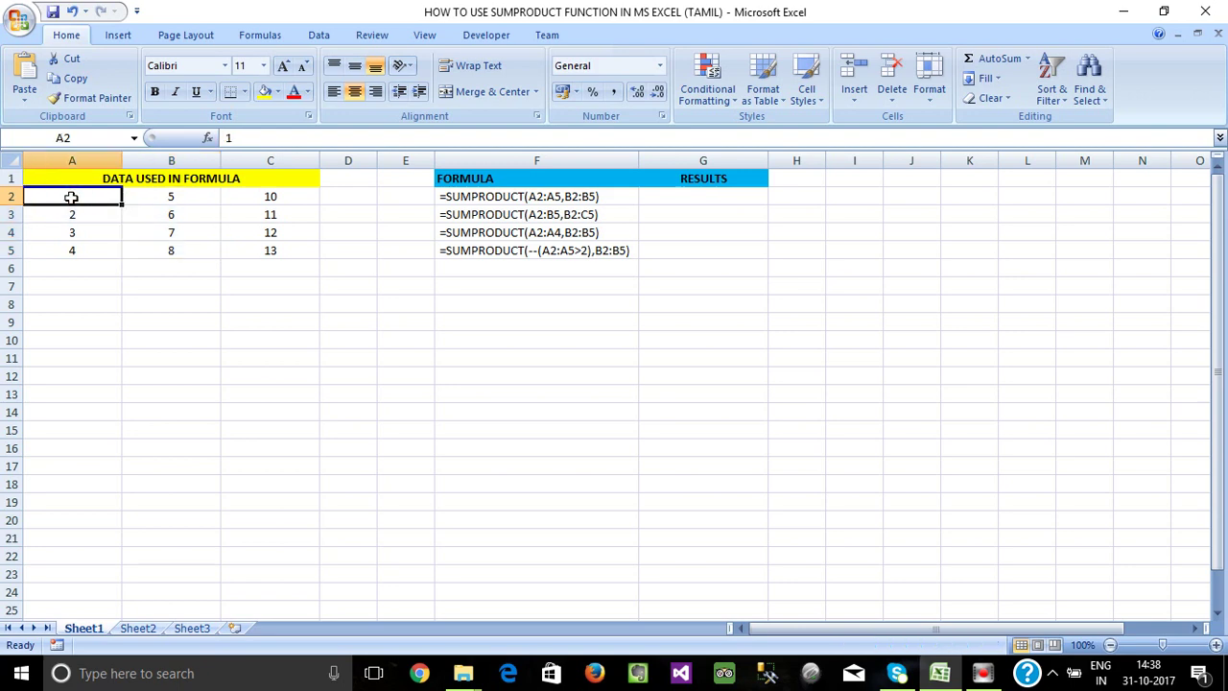
mouse_move(71, 196)
left_mouse_down()
mouse_move(147, 199)
mouse_move(60, 202)
left_mouse_up()
left_click(58, 212)
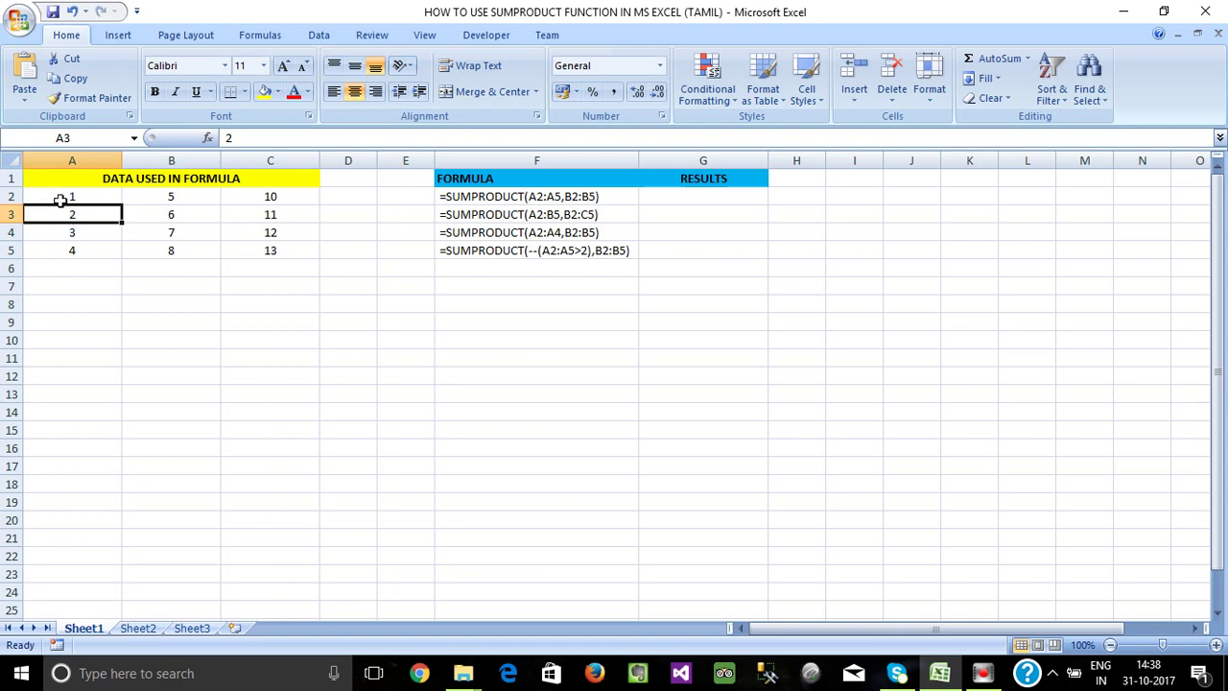
left_click(59, 197)
left_click_drag(53, 214, 149, 217)
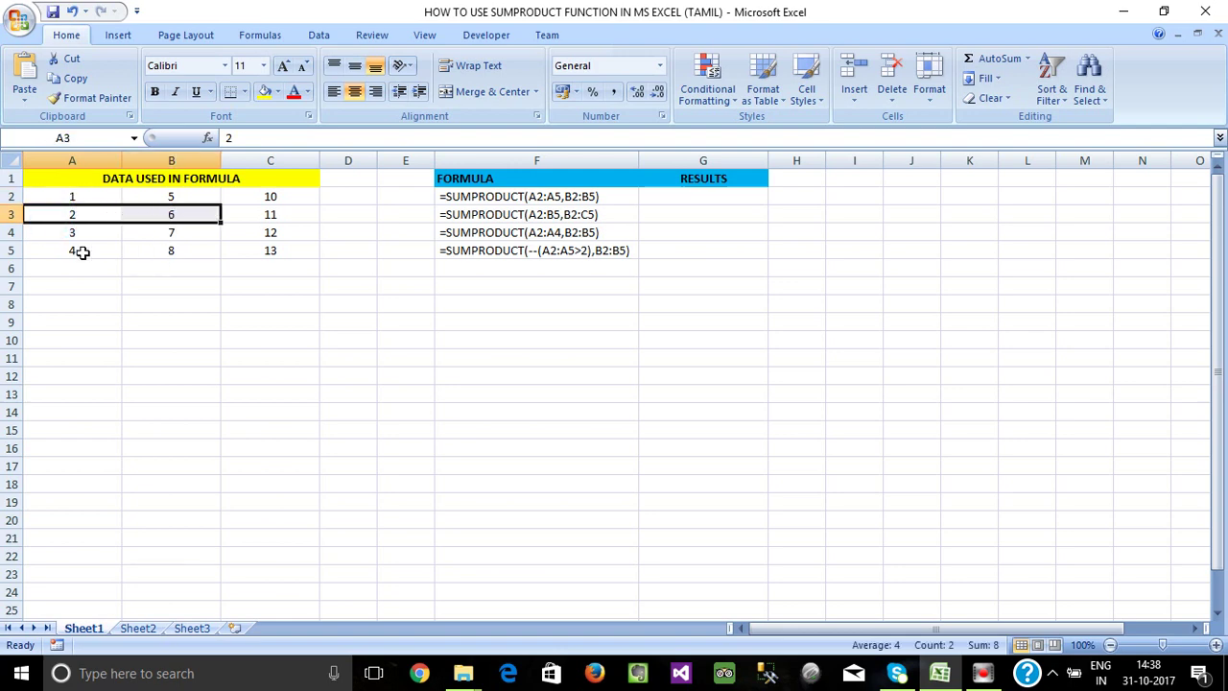
left_click(50, 233)
left_click_drag(119, 233, 164, 231)
left_click(159, 268)
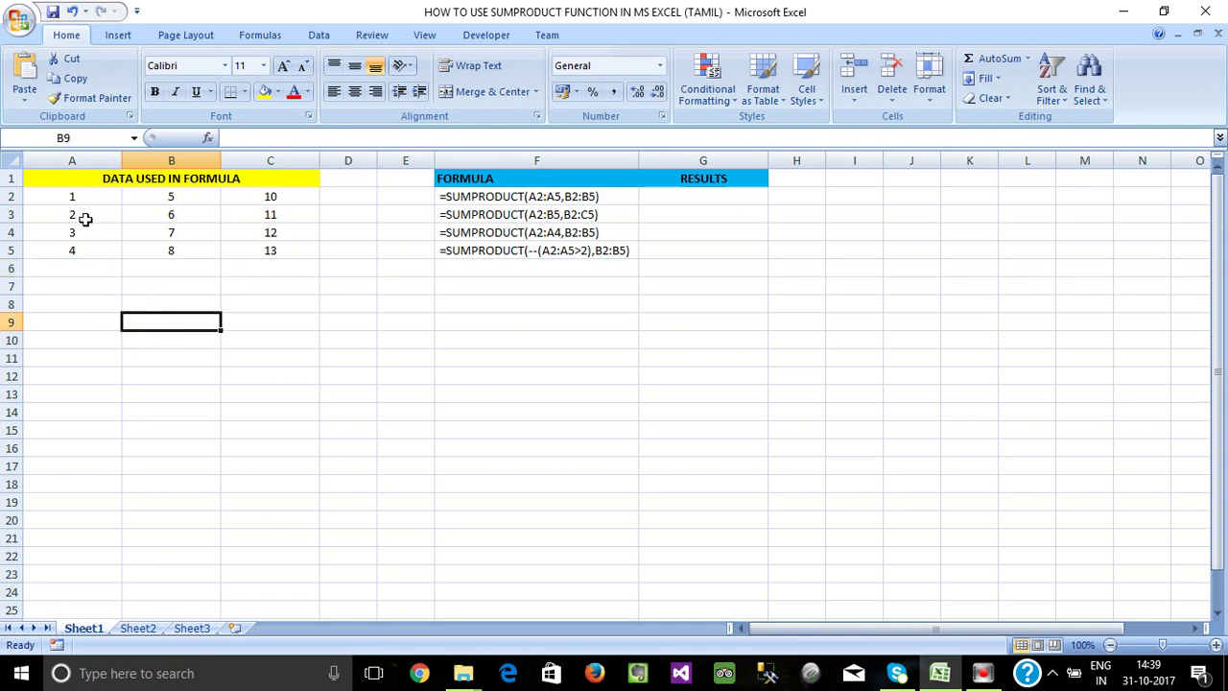
- Check the individual values in A2:B5 (1, 5, 6, 3, 7, 8) and mark B2:B5
mouse_move(71, 197)
left_mouse_down()
mouse_move(214, 223)
mouse_move(252, 249)
left_mouse_up()
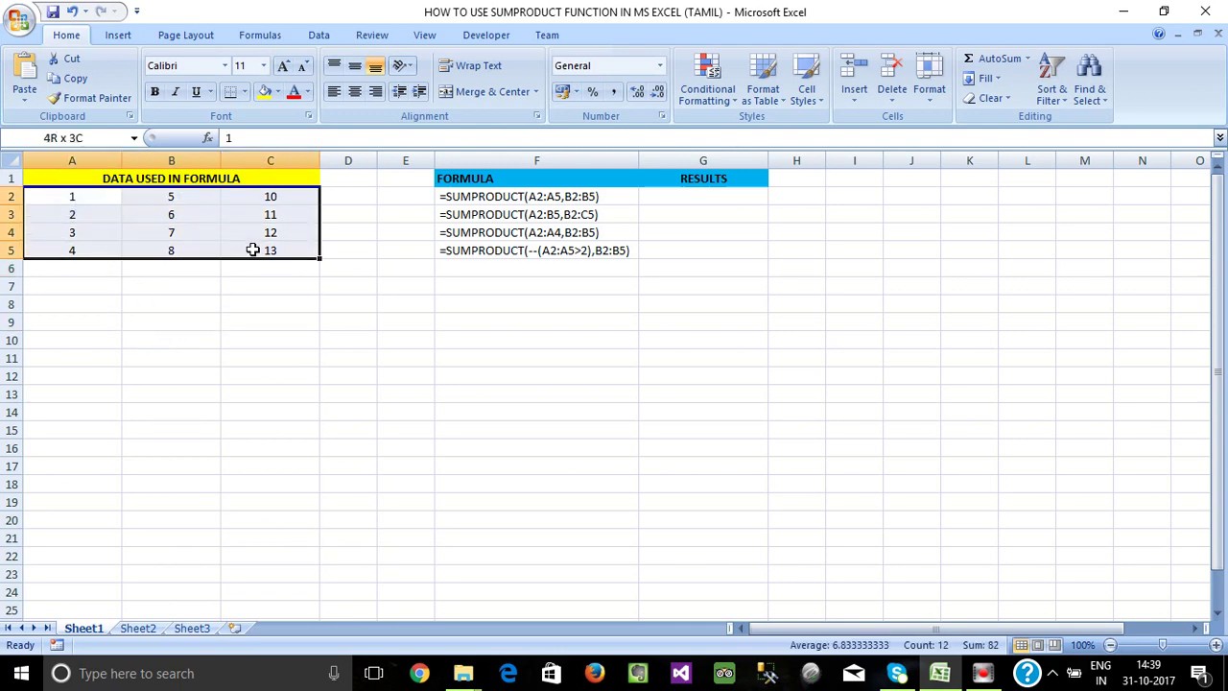
left_click(263, 299)
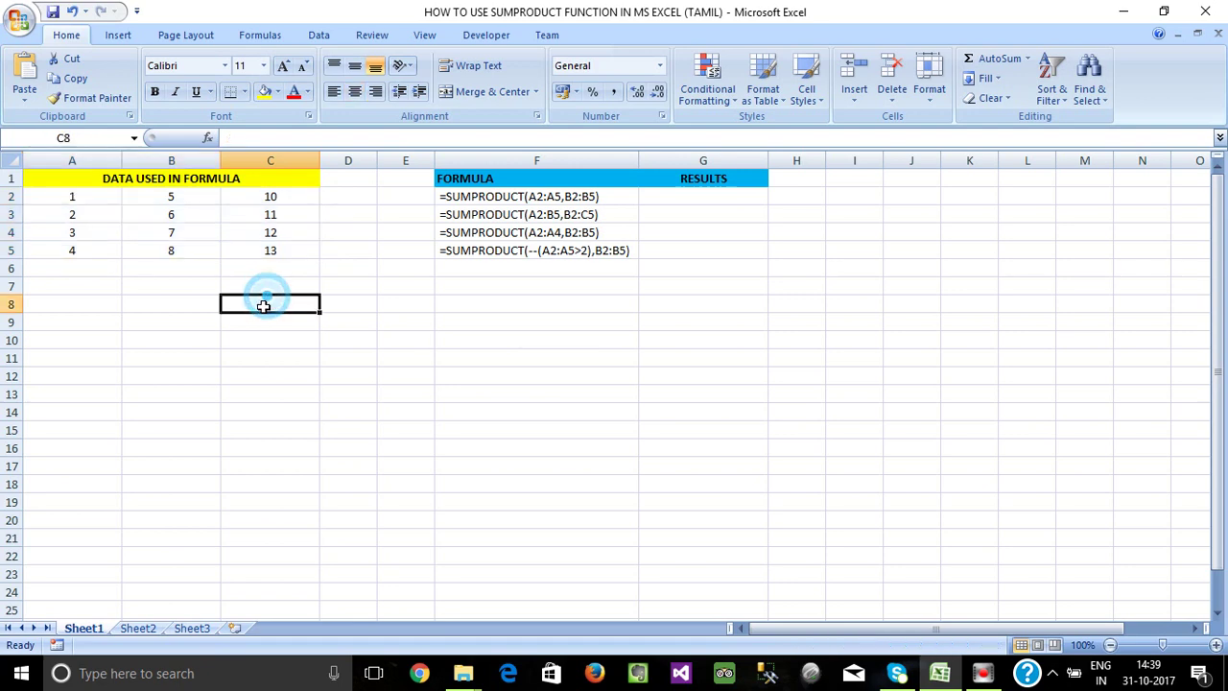
left_click(160, 247)
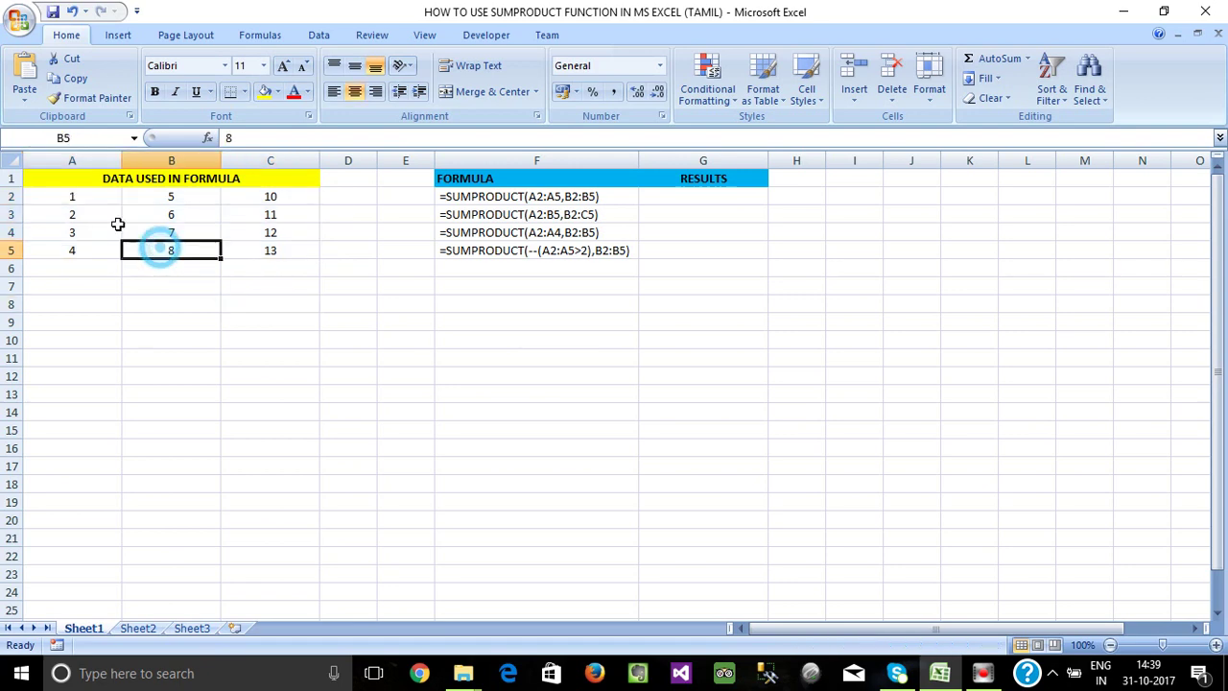
left_click(70, 196)
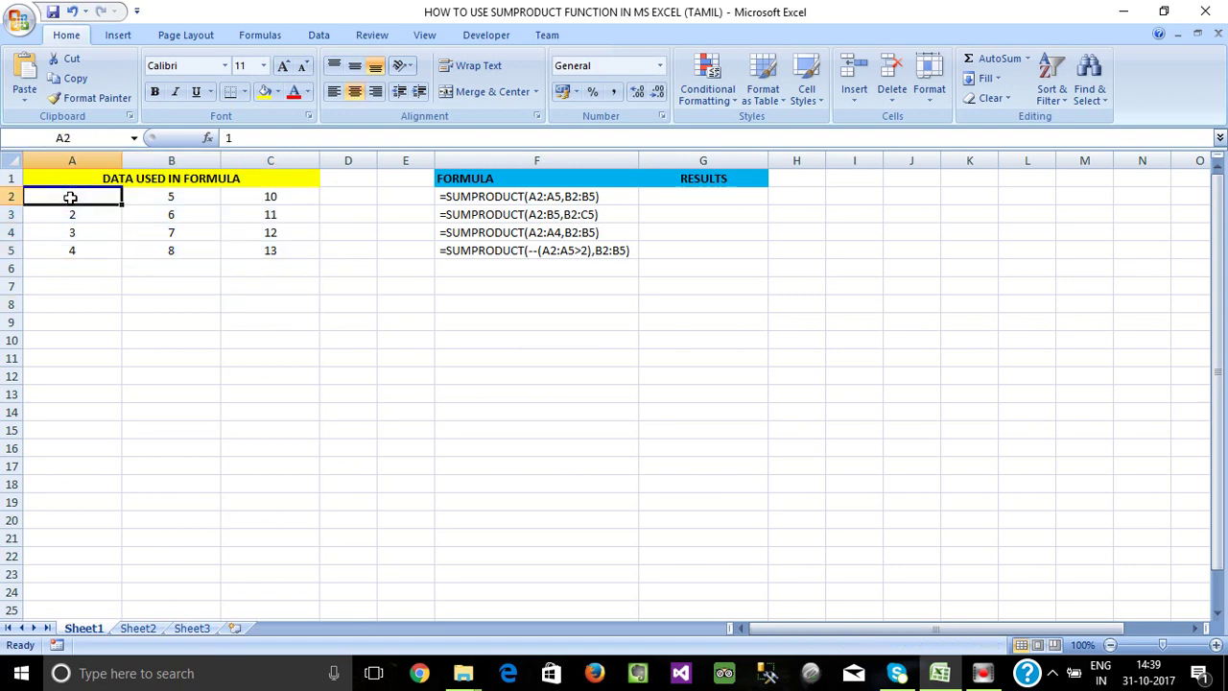
double_click(182, 198)
left_click(168, 213)
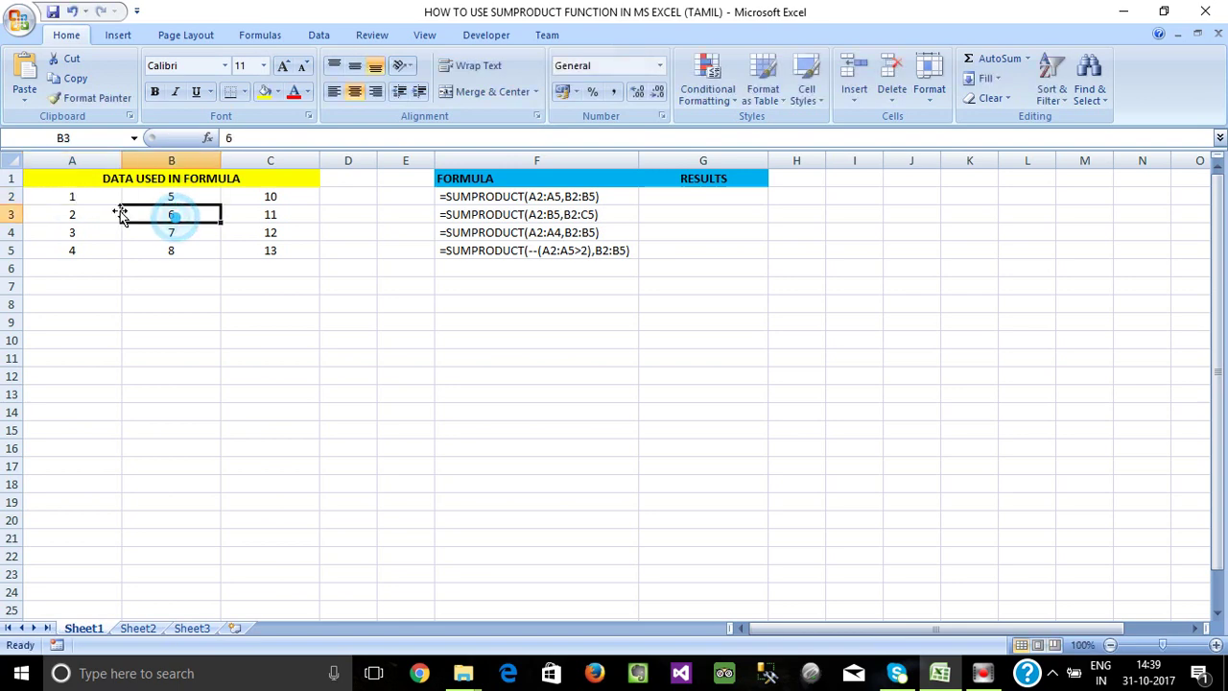
left_click(84, 213)
left_click(156, 219)
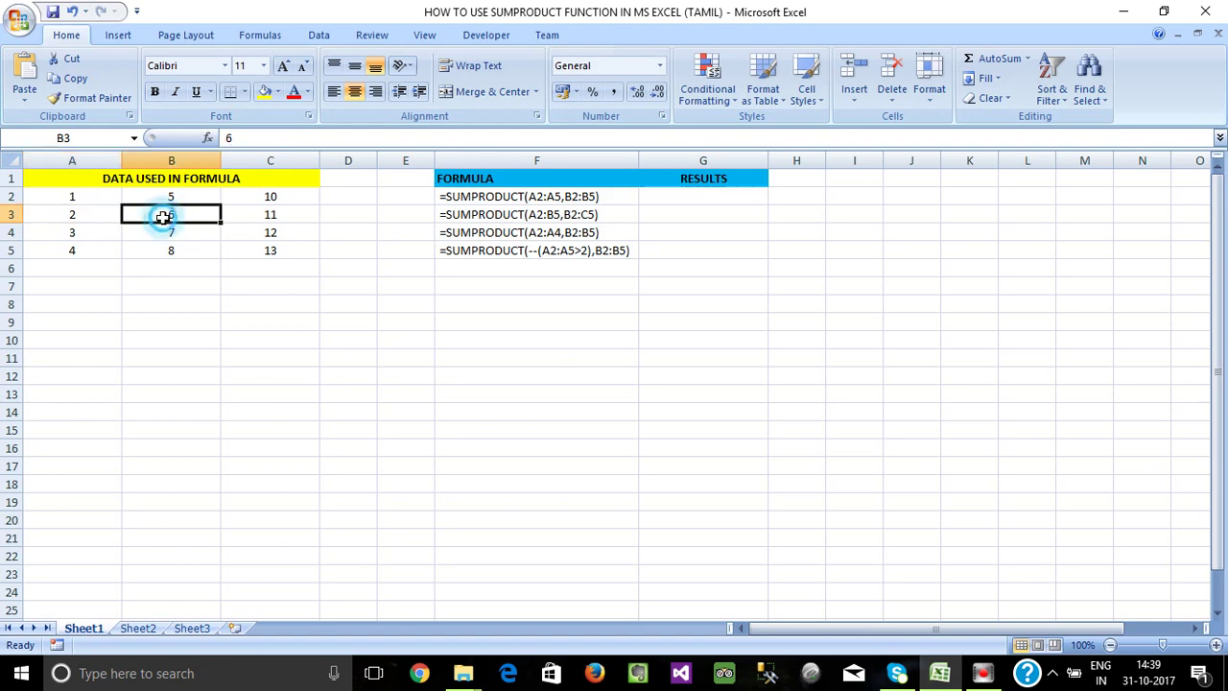
double_click(70, 234)
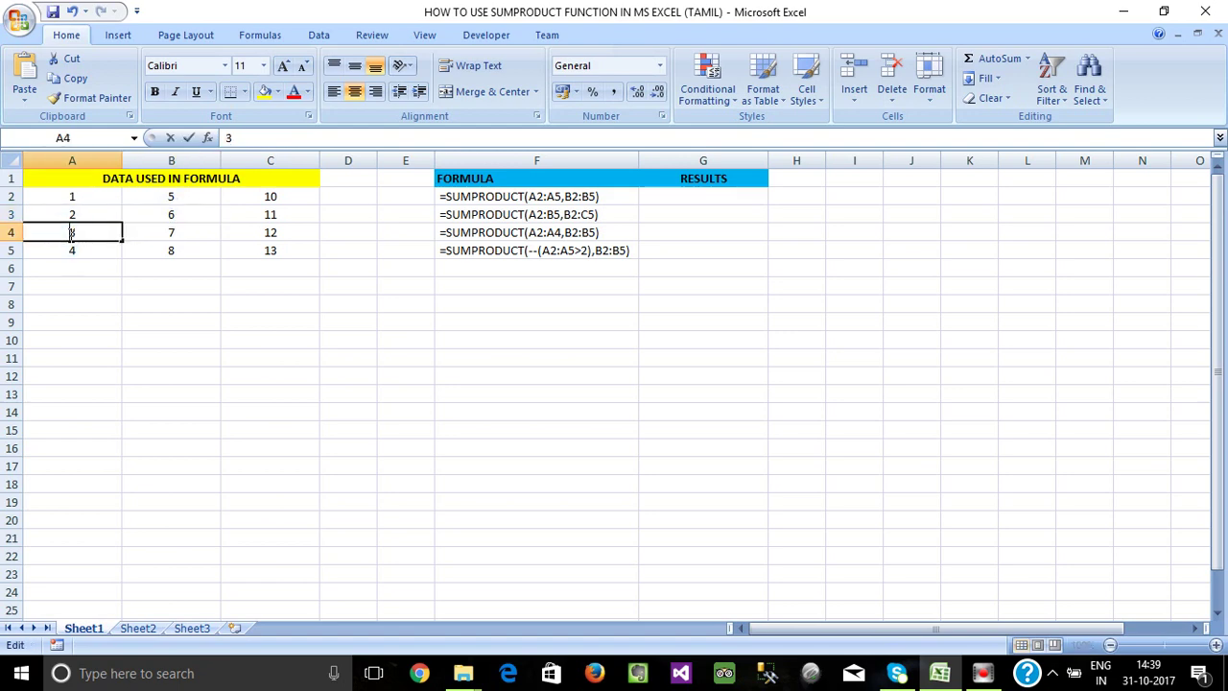
left_click(182, 232)
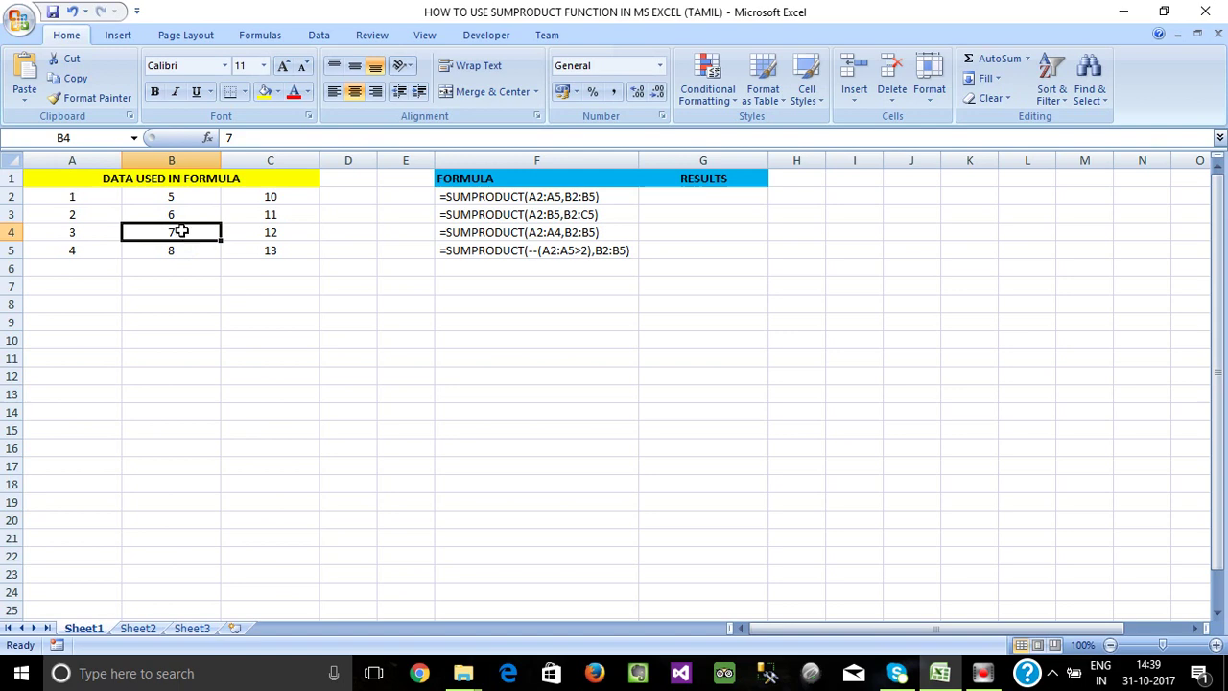
left_click(172, 196)
left_click_drag(175, 203, 173, 247)
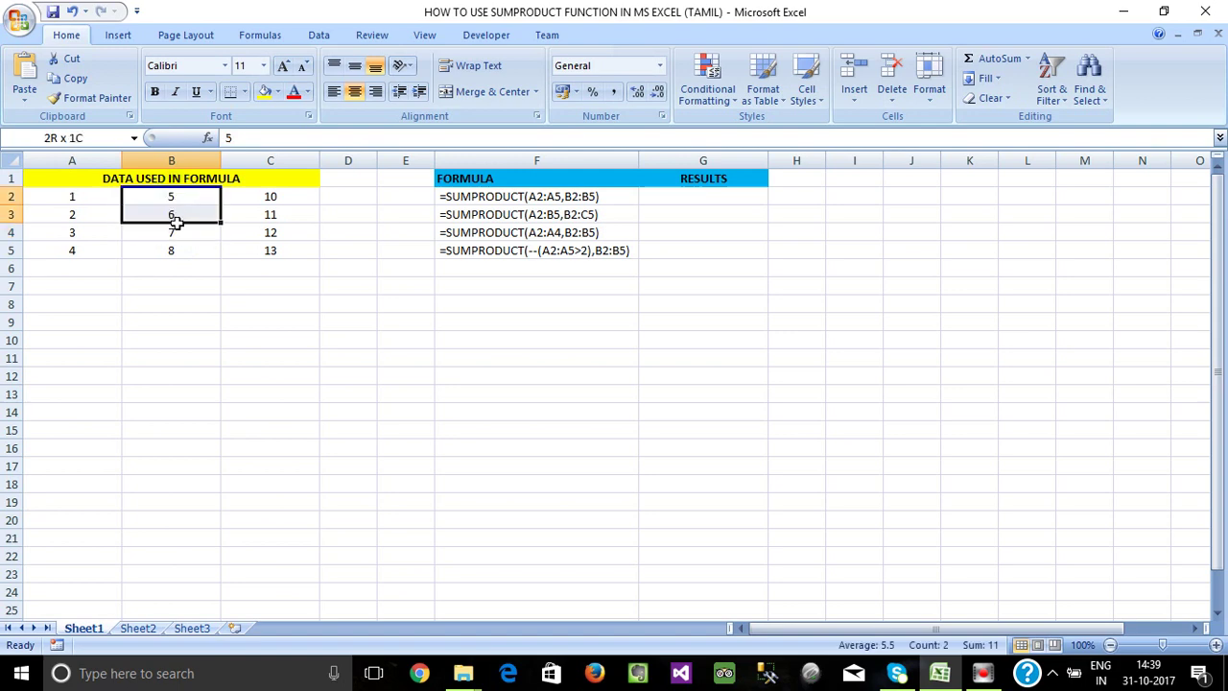
left_click(169, 270)
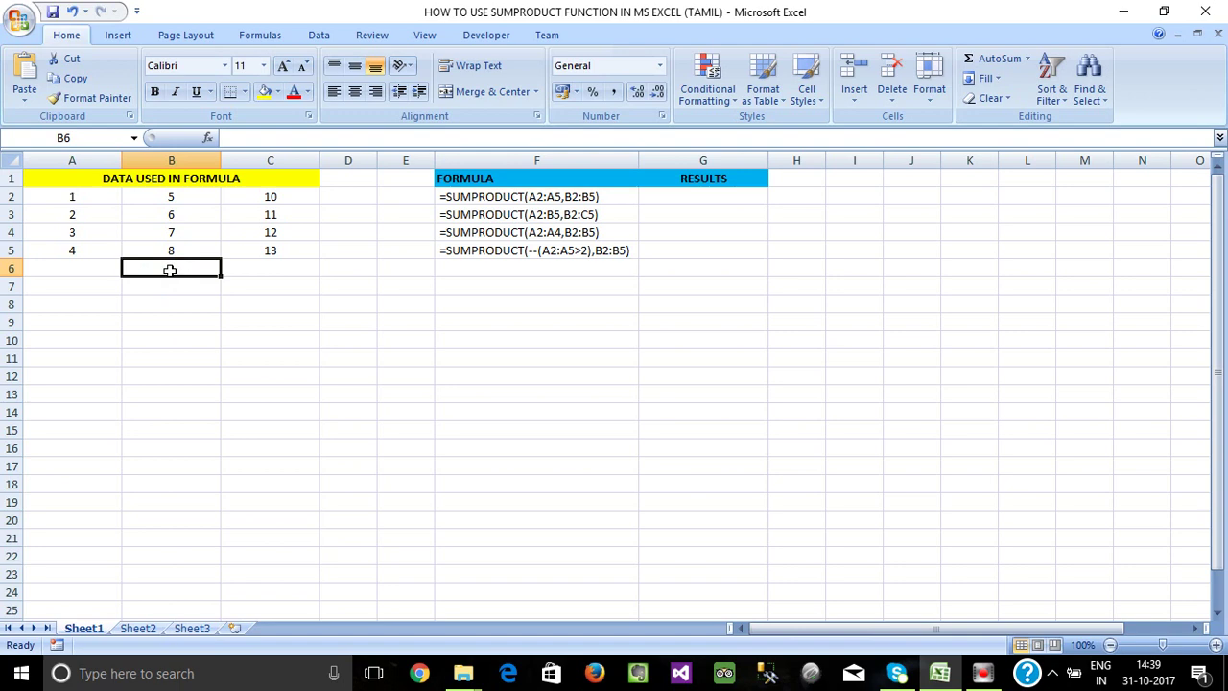
- Enter =SUMPRODUCT(A2:A5,B2:B5) in G2 so it returns 70
left_click(669, 195)
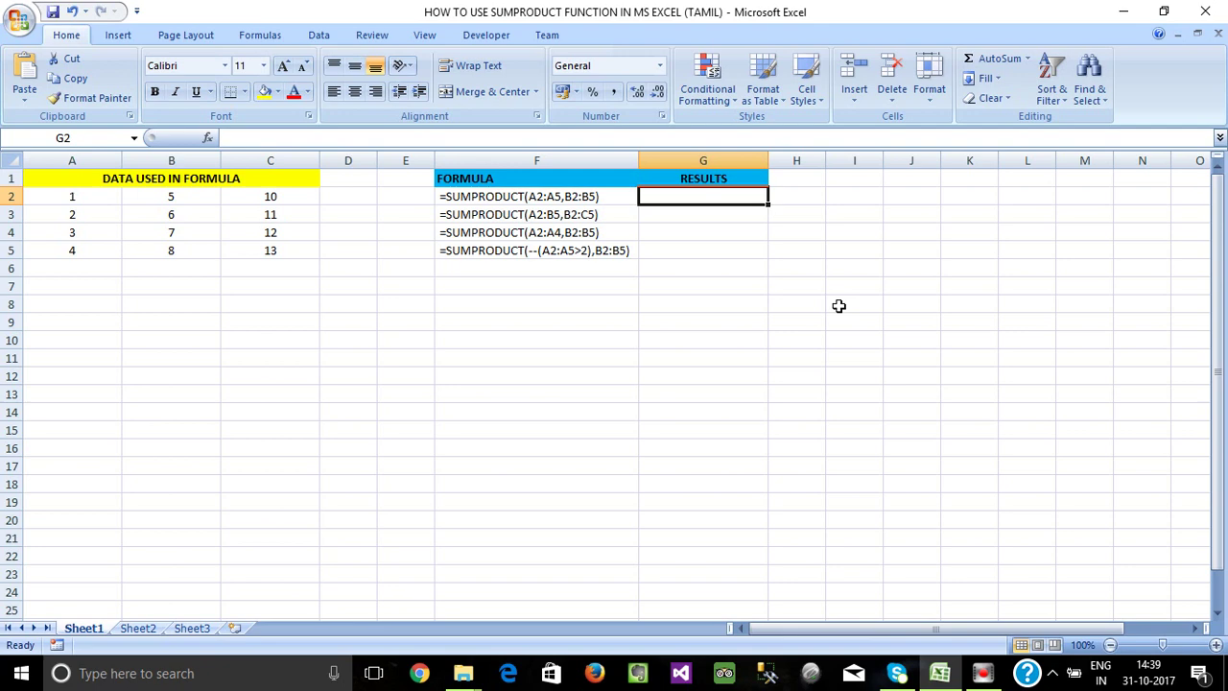
type("=")
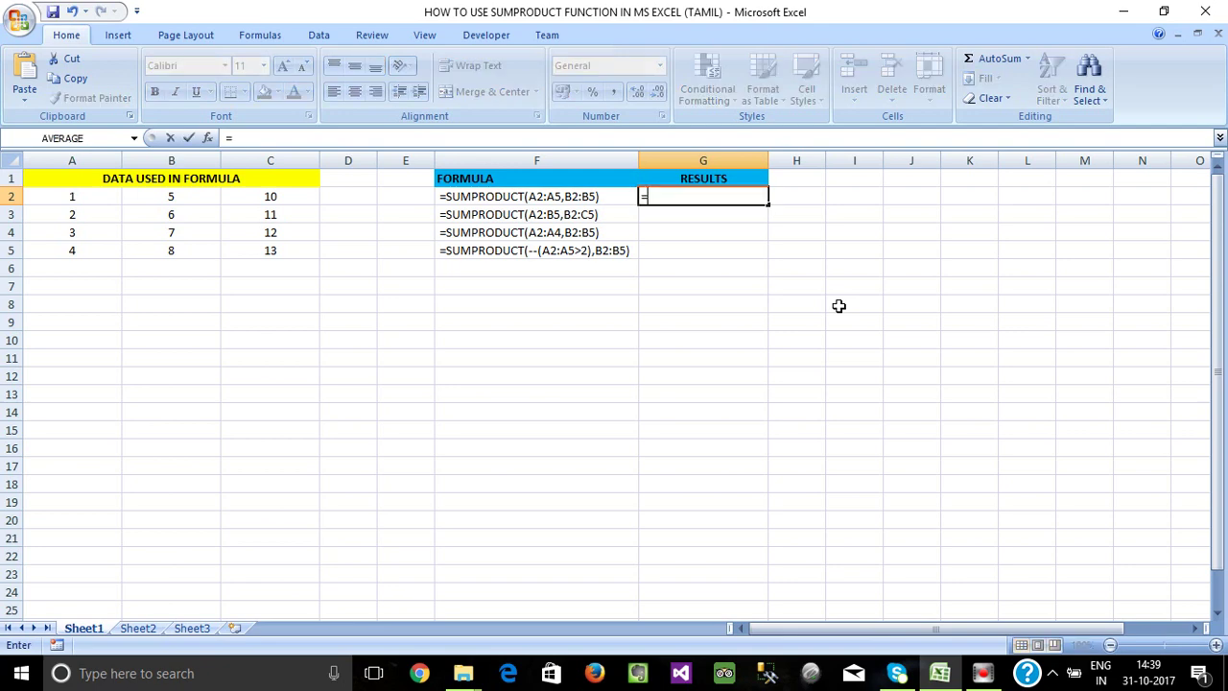
type("SUM")
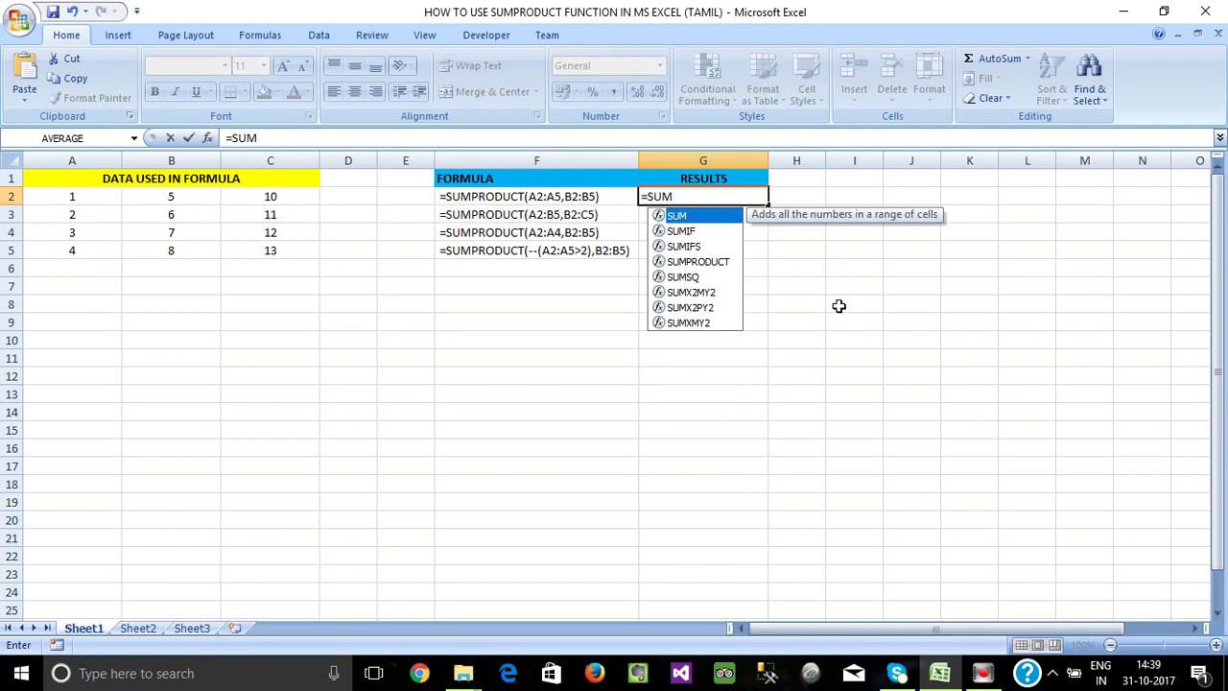
type("PR")
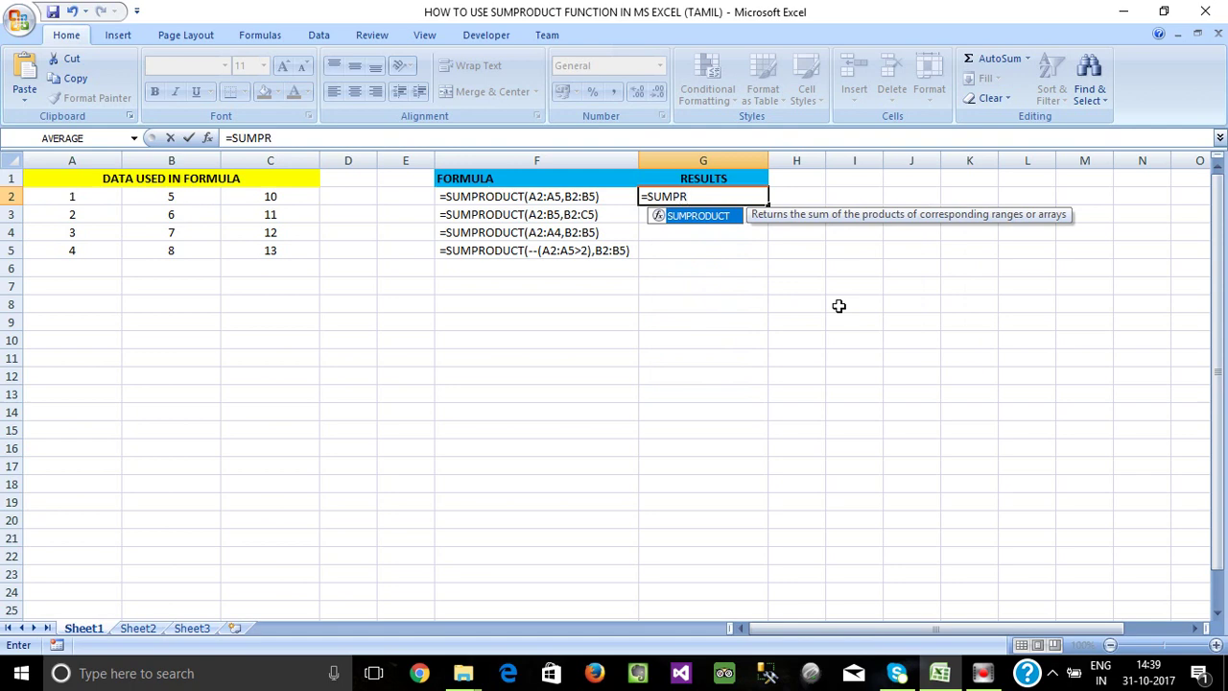
key("Tab")
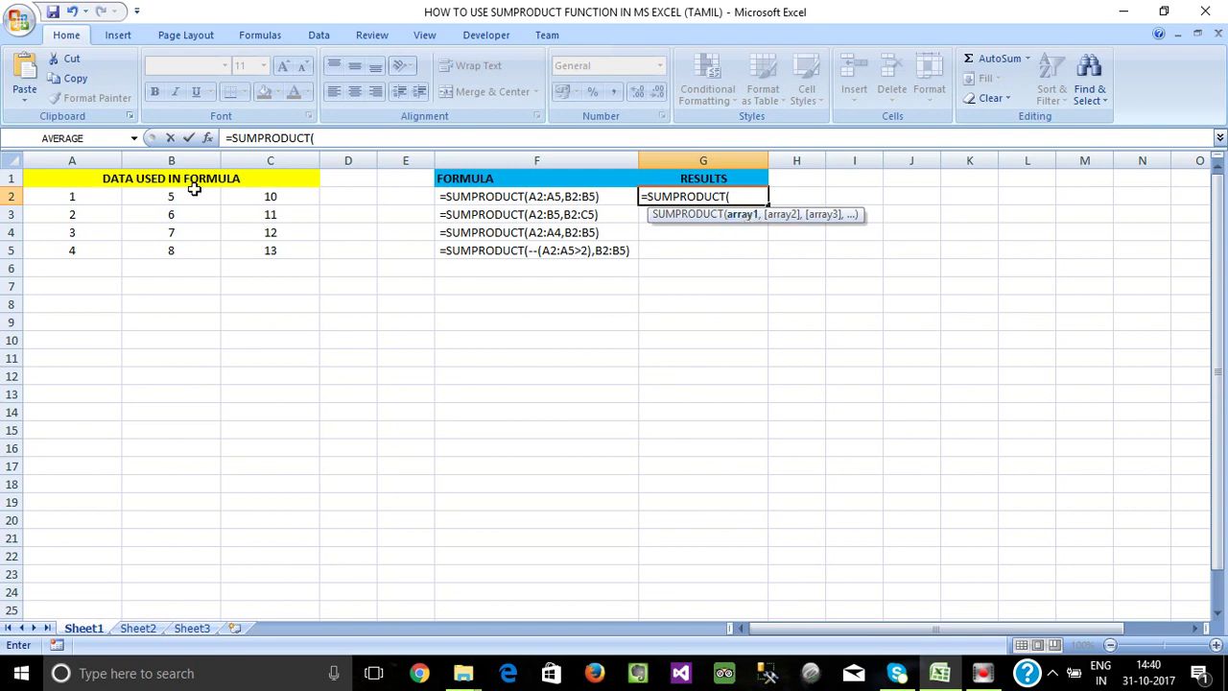
left_click_drag(88, 204, 84, 244)
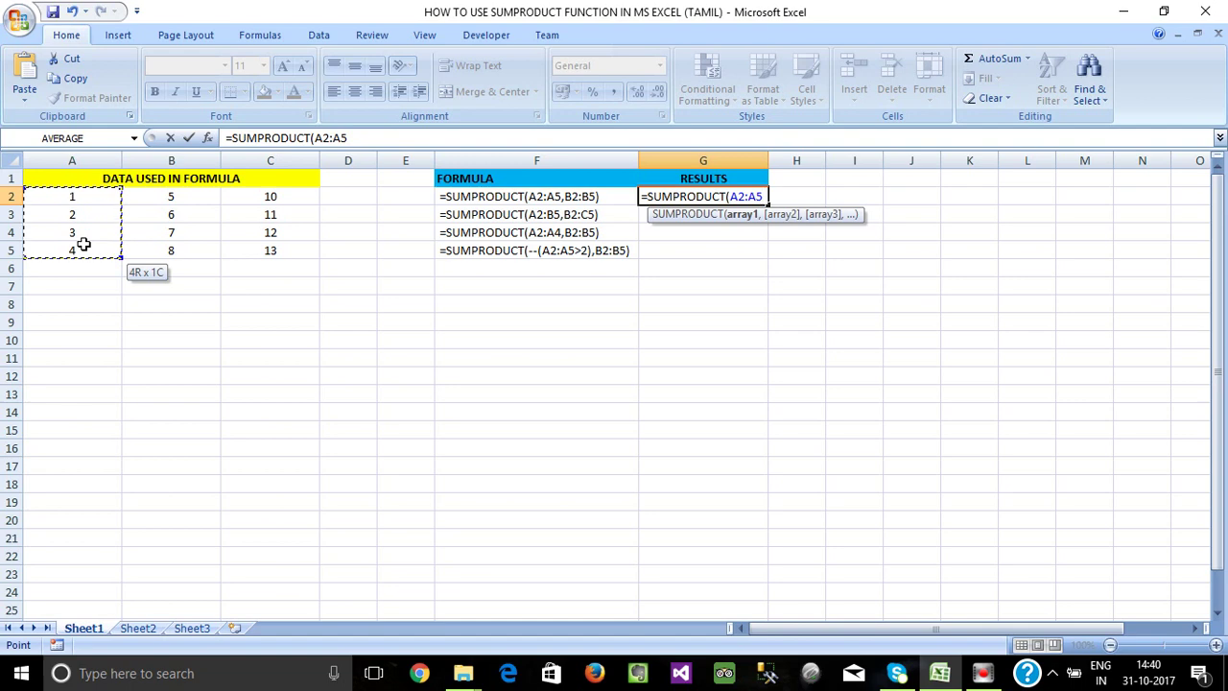
type(",")
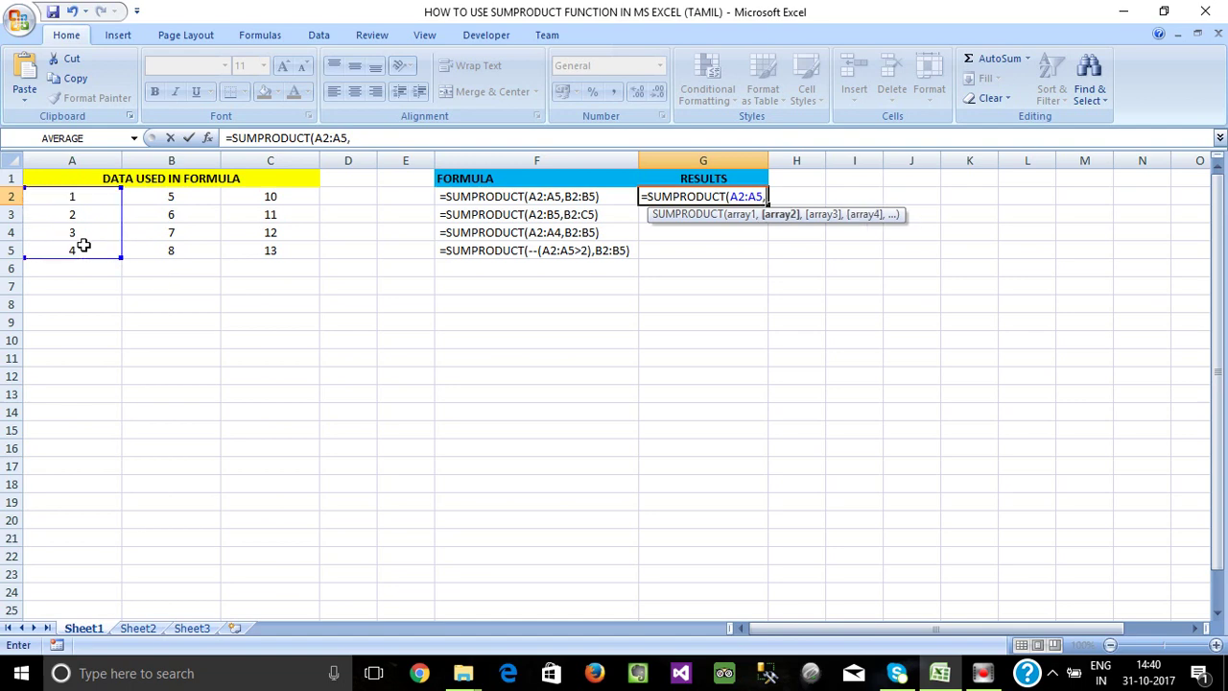
left_click_drag(165, 199, 168, 245)
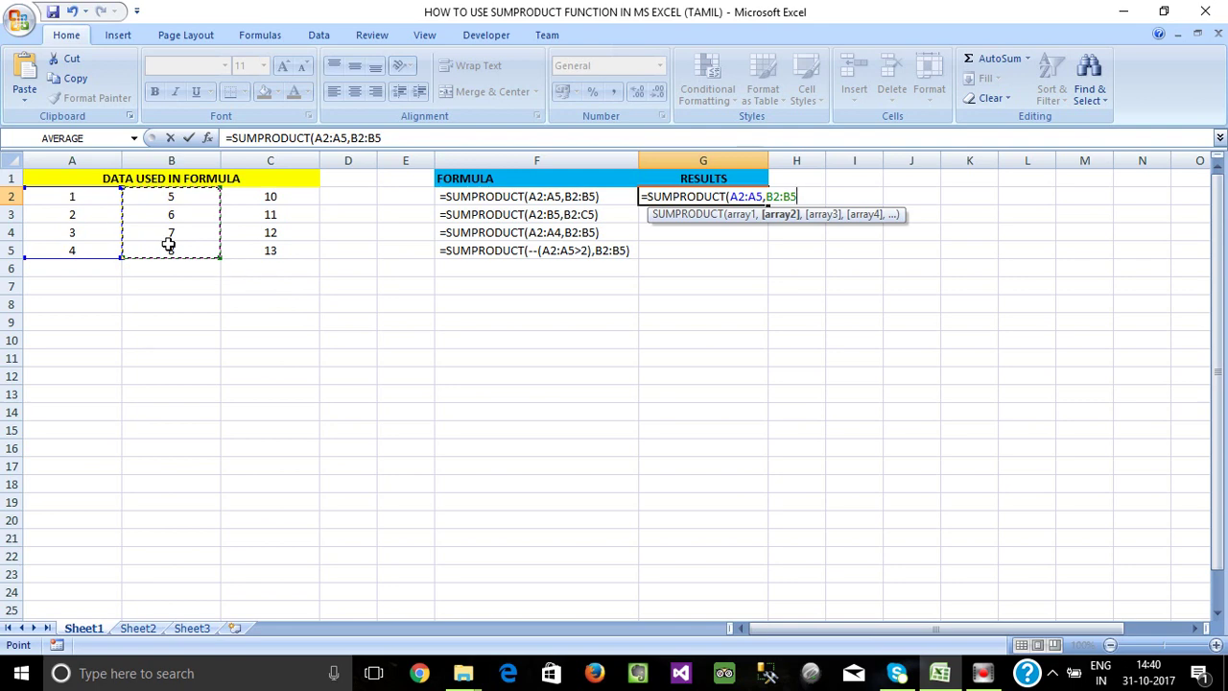
type(")")
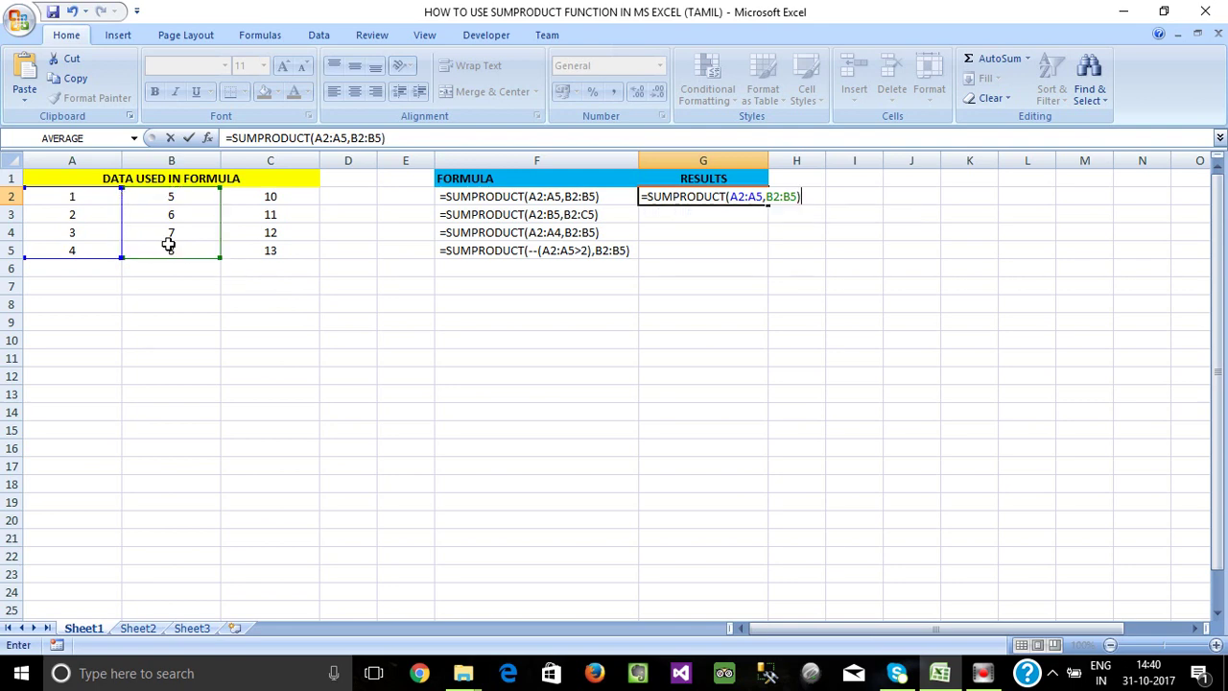
key("Return")
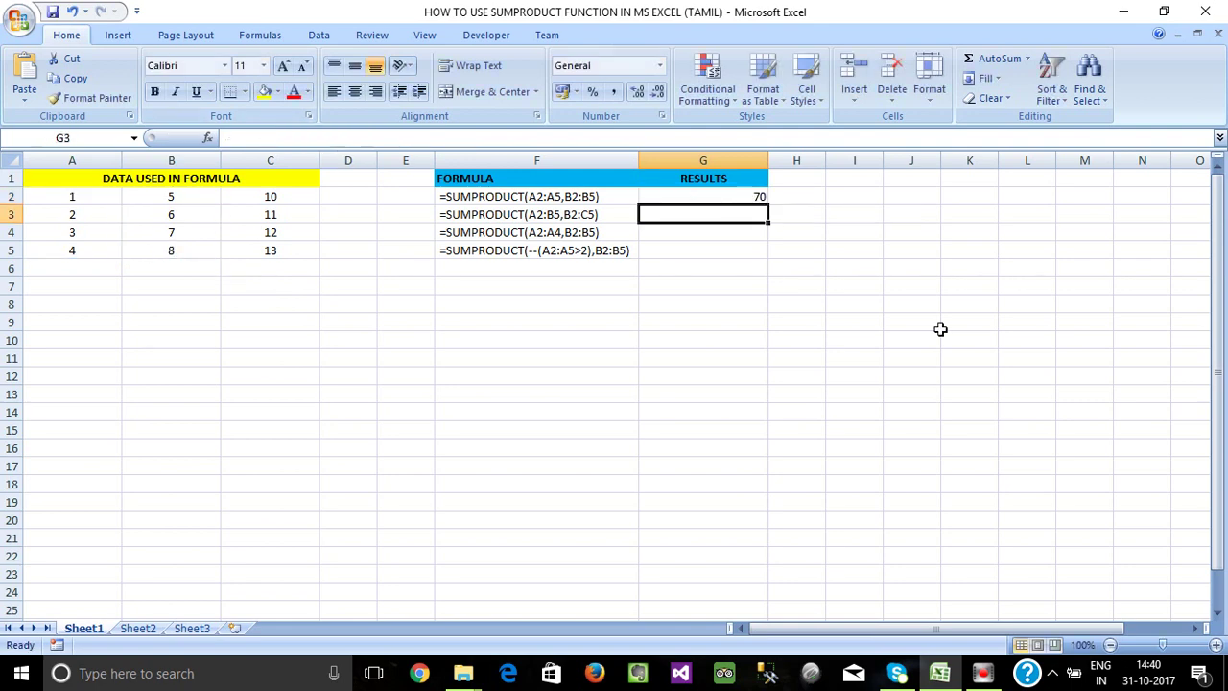
- Centre the contents of the RESULTS column G
left_click(703, 153)
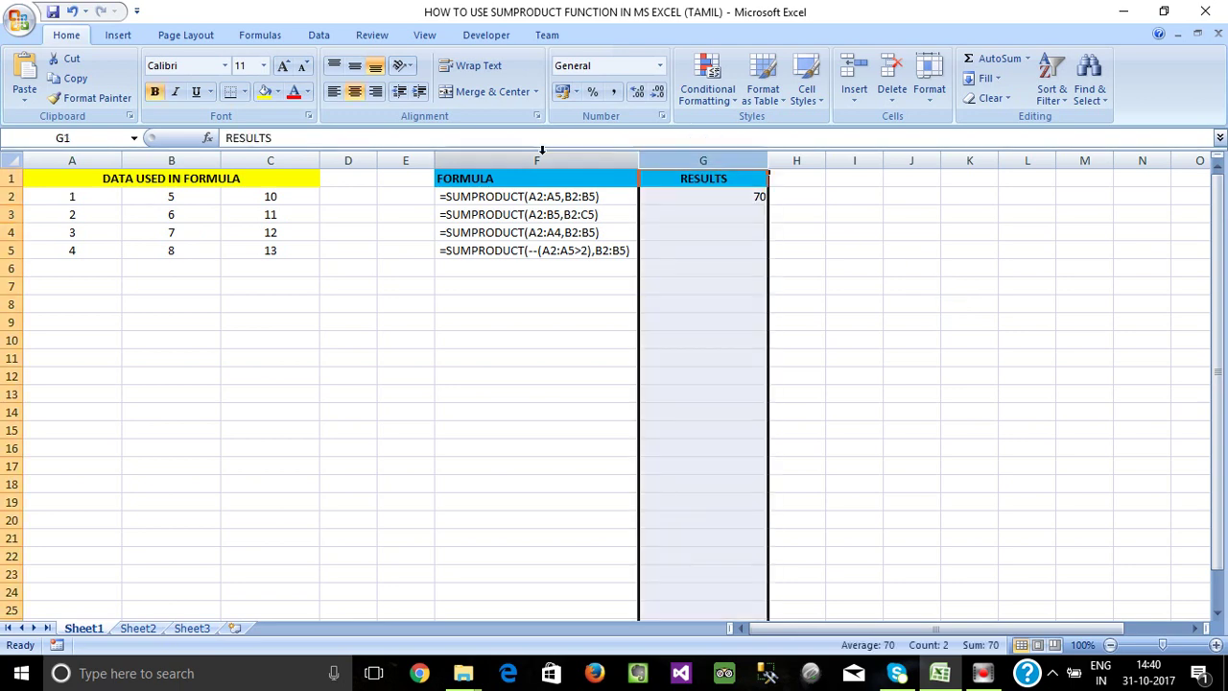
left_click(356, 98)
left_click(355, 94)
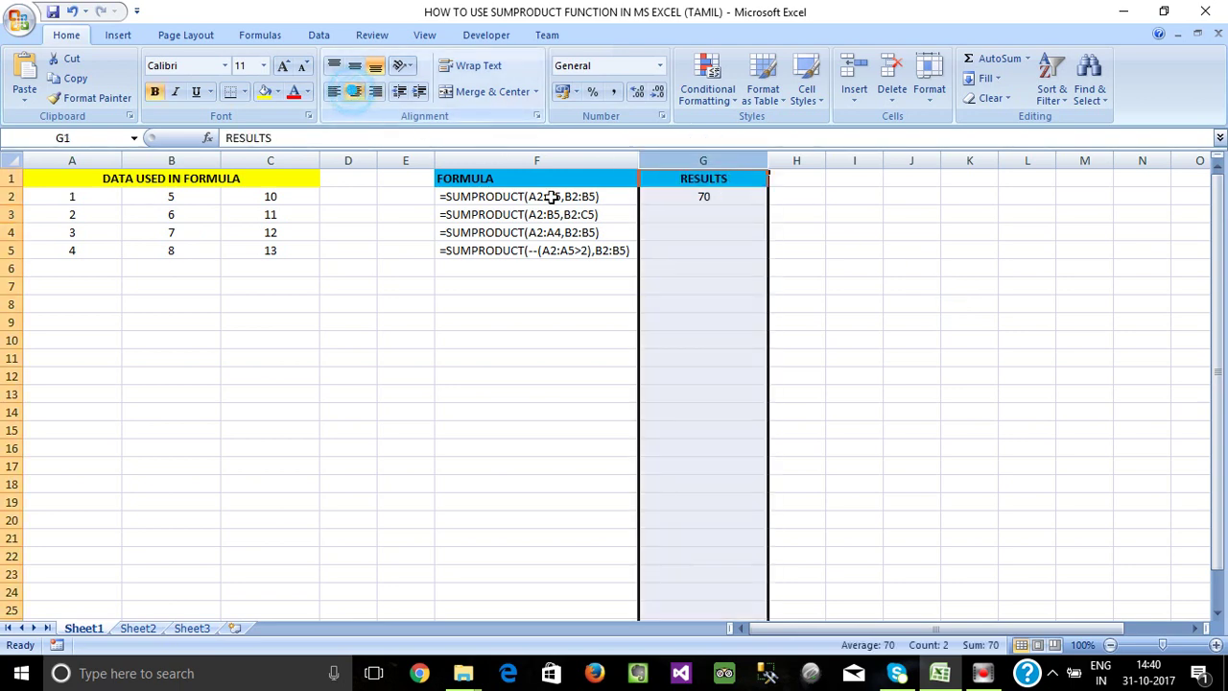
left_click(705, 196)
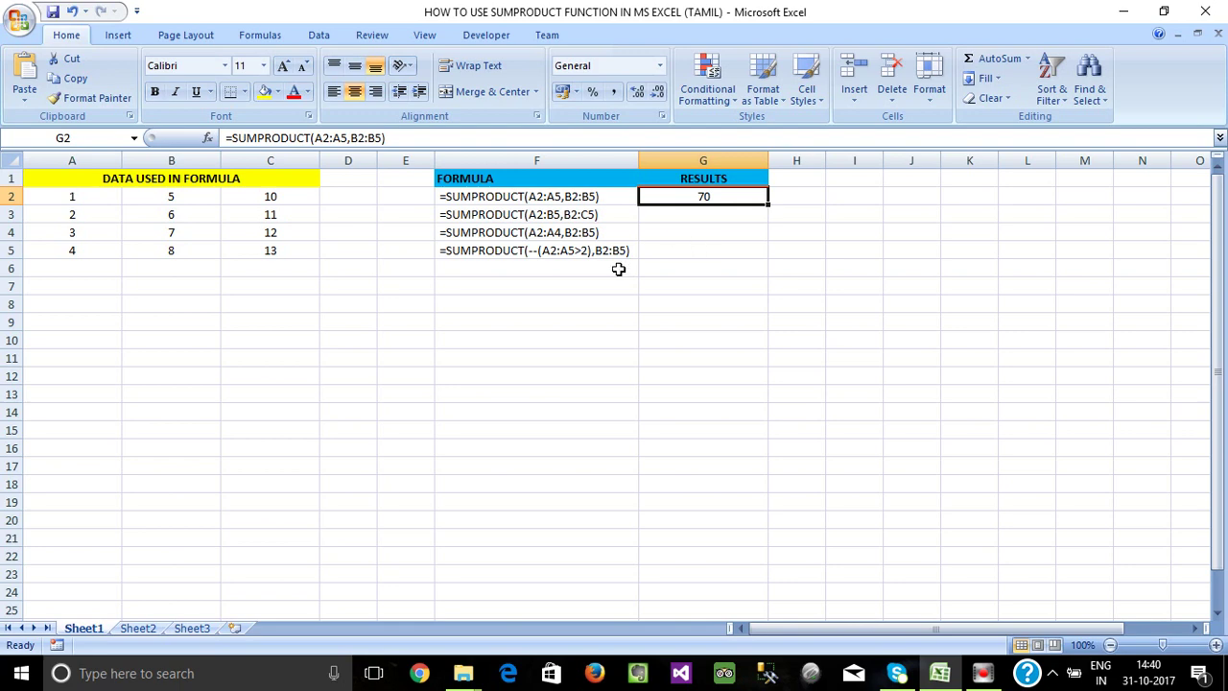
left_click(52, 197)
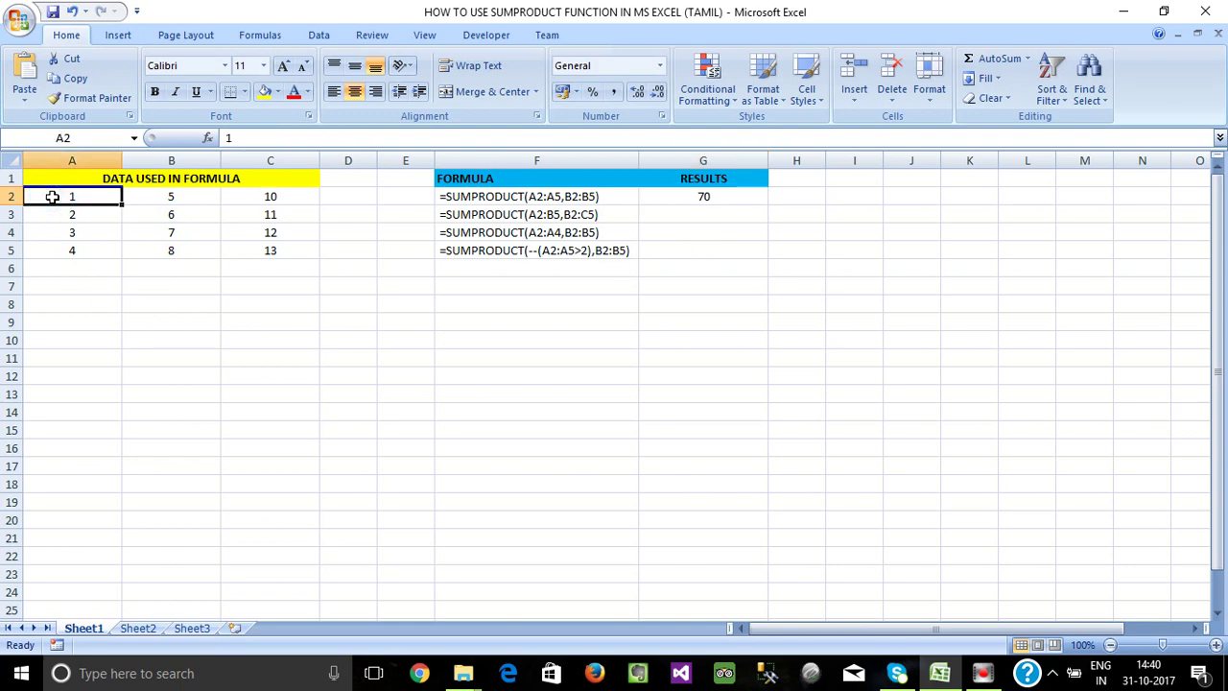
left_click(166, 198)
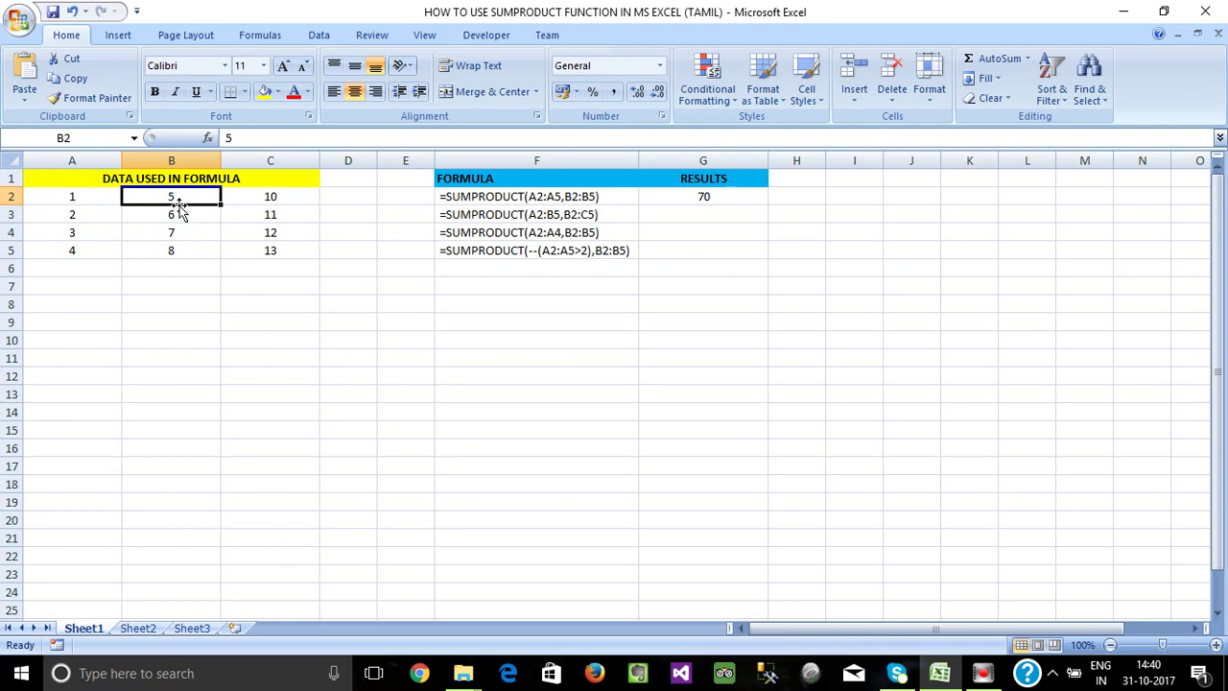
left_click(71, 198)
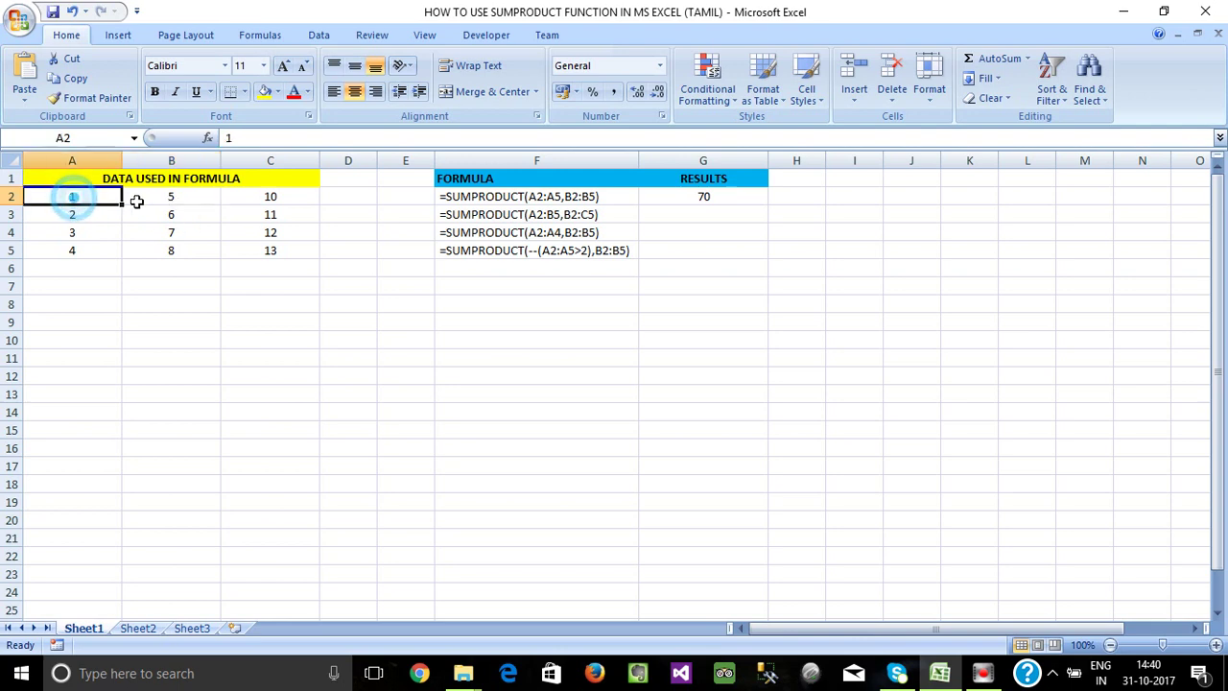
left_click(153, 196)
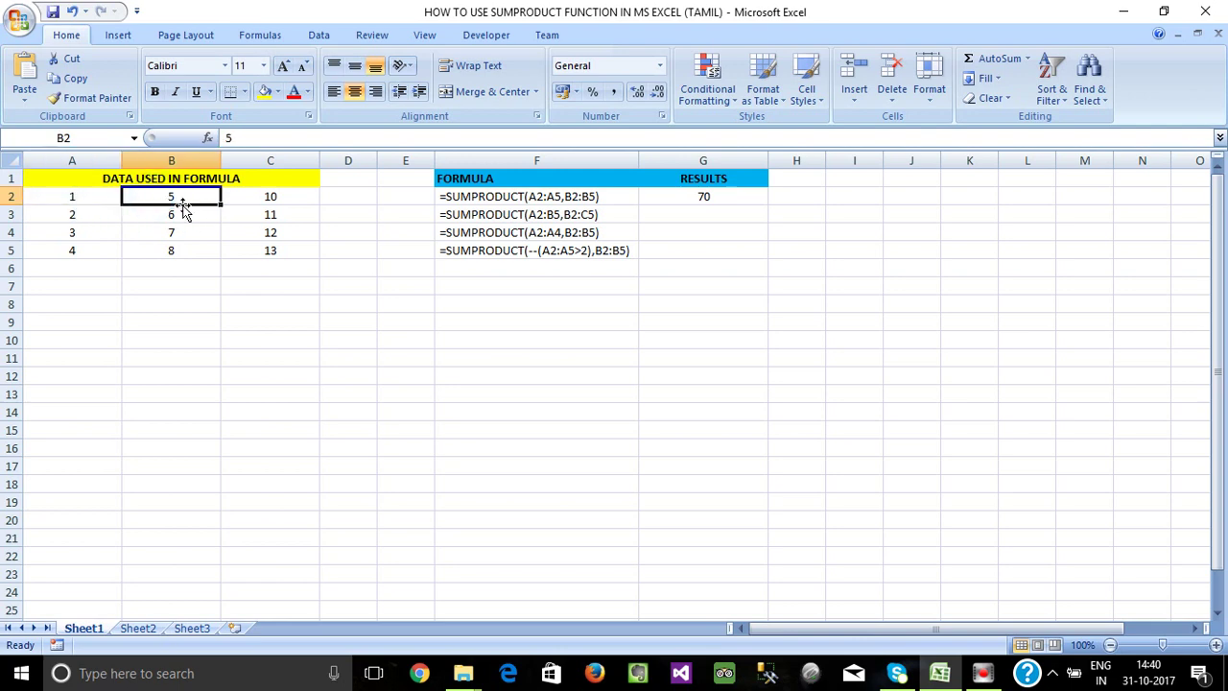
left_click(71, 214)
left_click(181, 214)
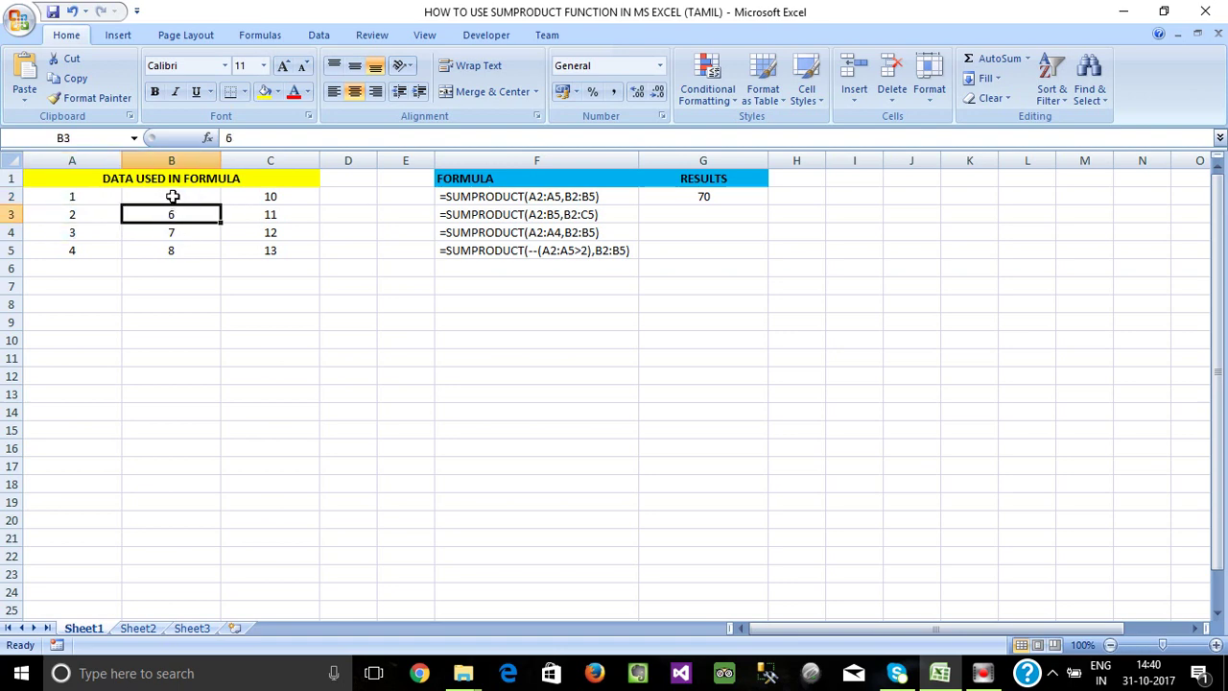
left_click(170, 214)
left_click(71, 234)
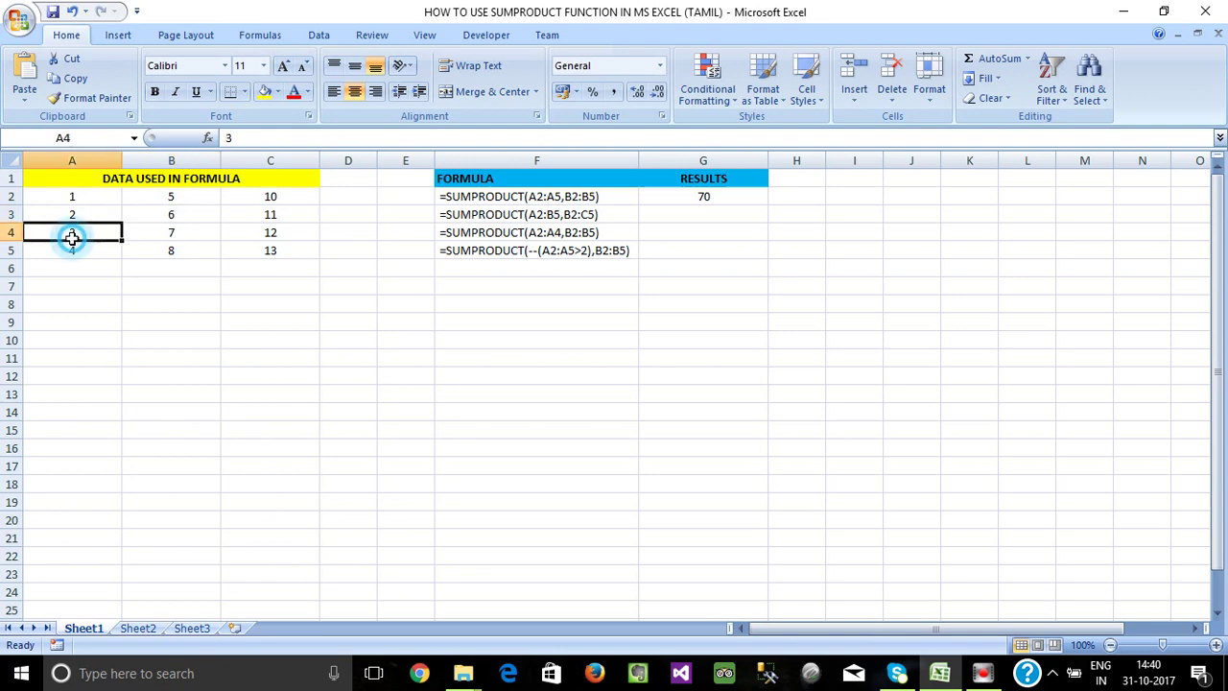
left_click(170, 237)
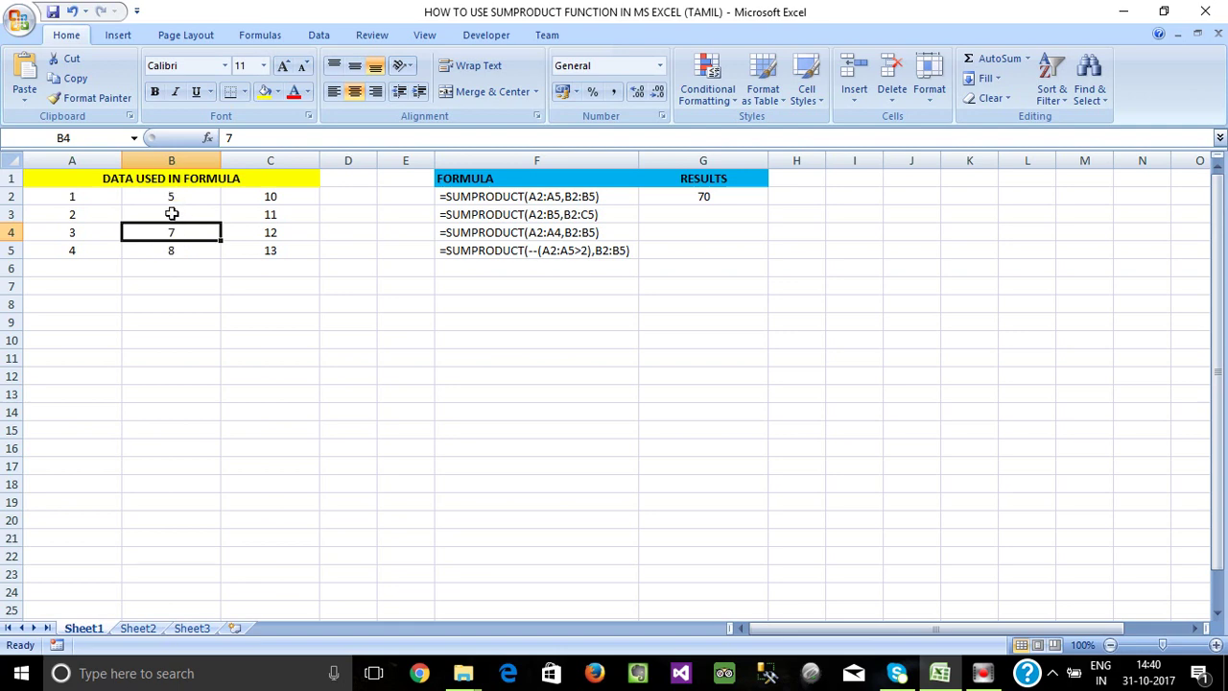
left_click_drag(173, 197, 175, 230)
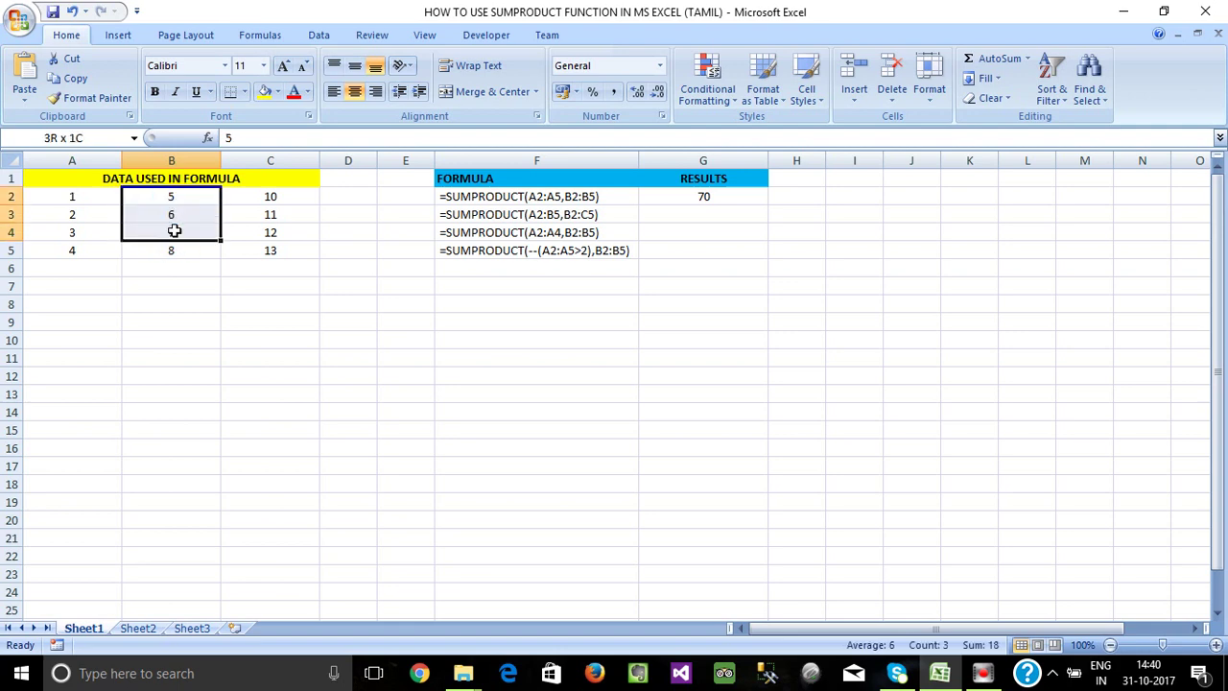
left_click_drag(81, 198, 135, 200)
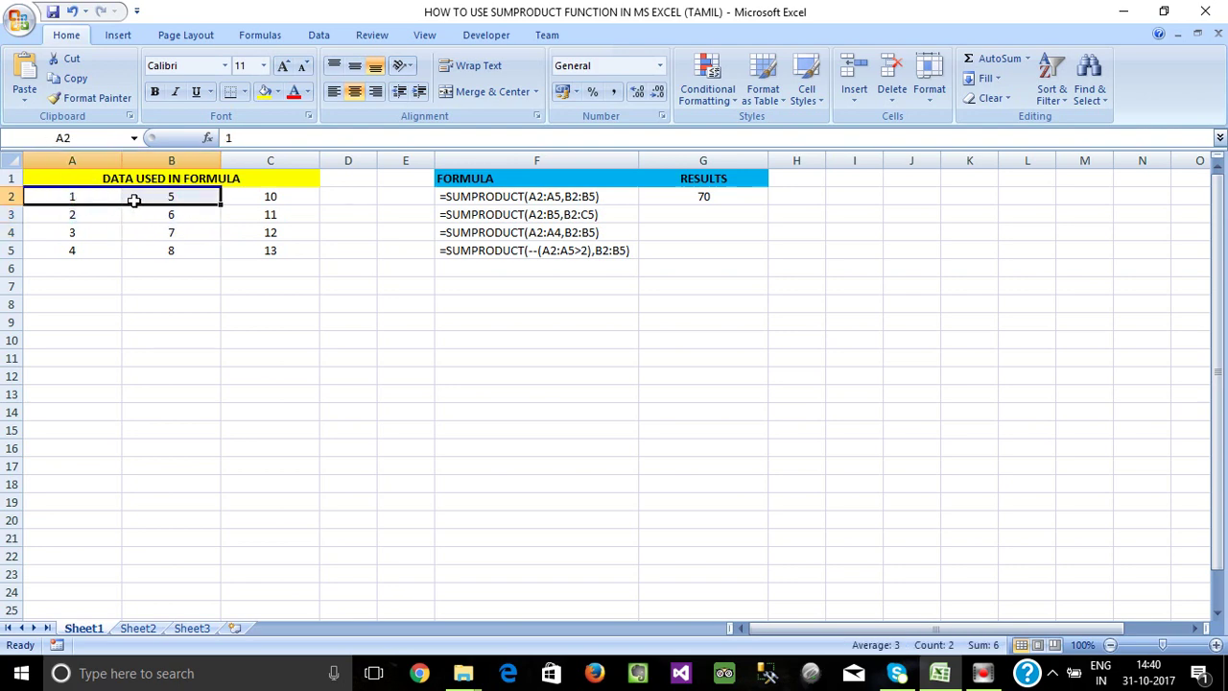
left_click(171, 206)
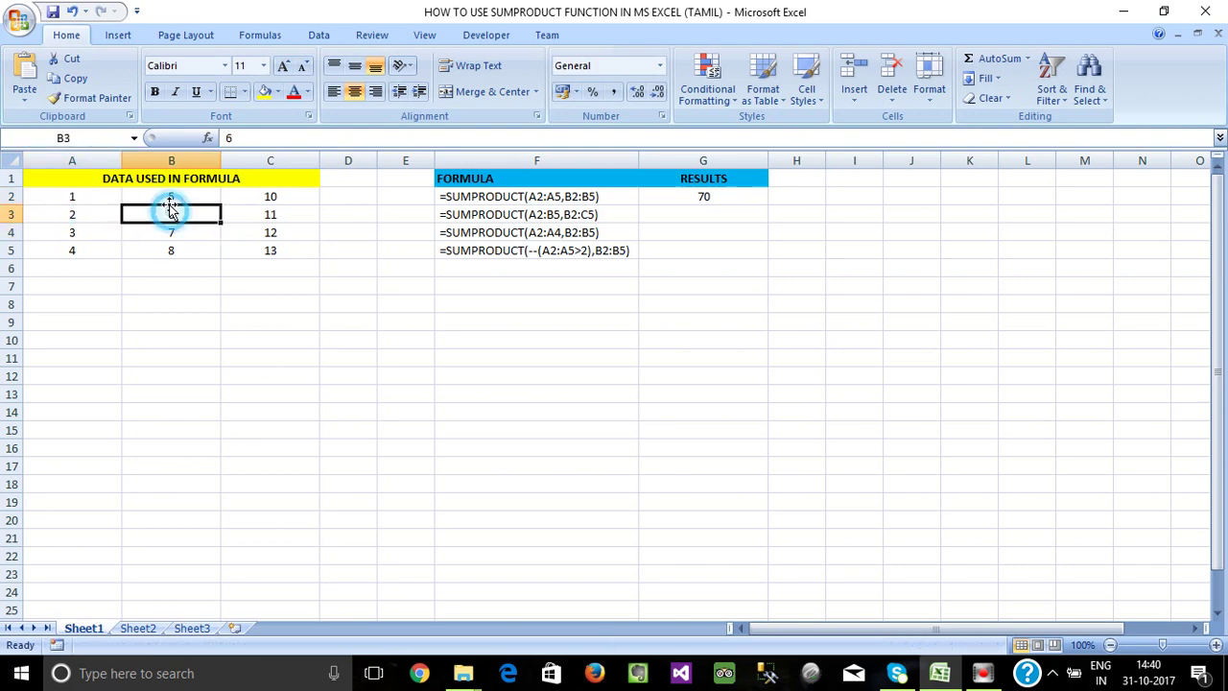
left_click(173, 261)
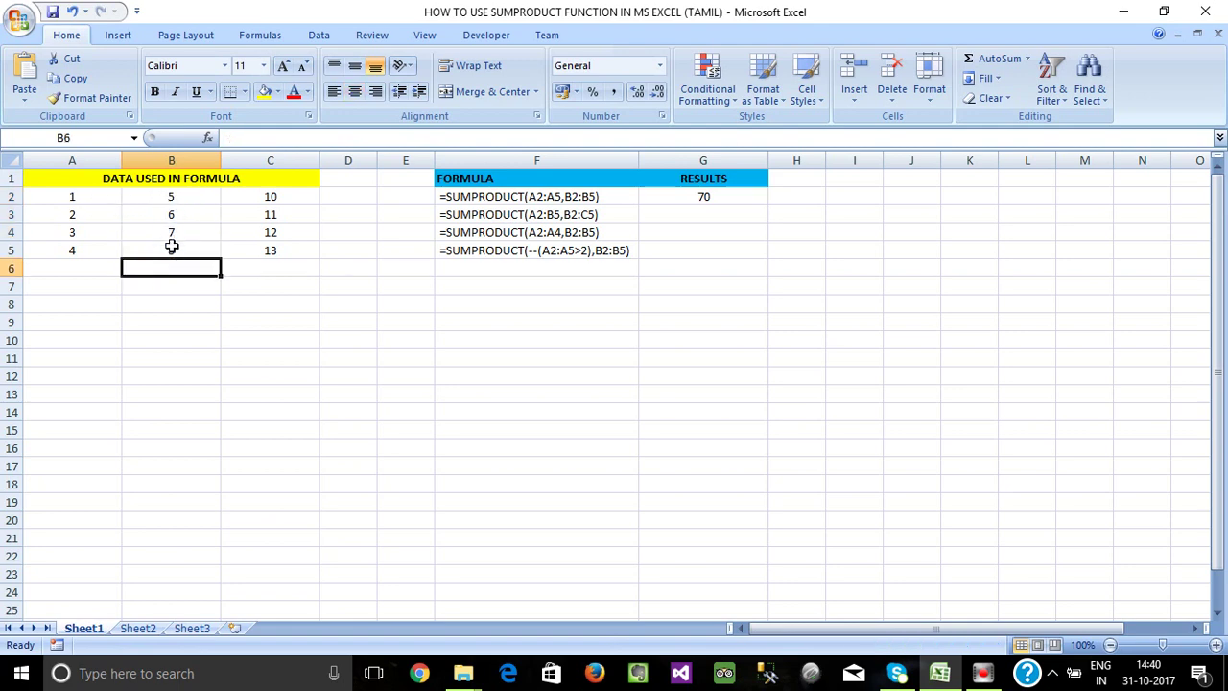
left_click(714, 199)
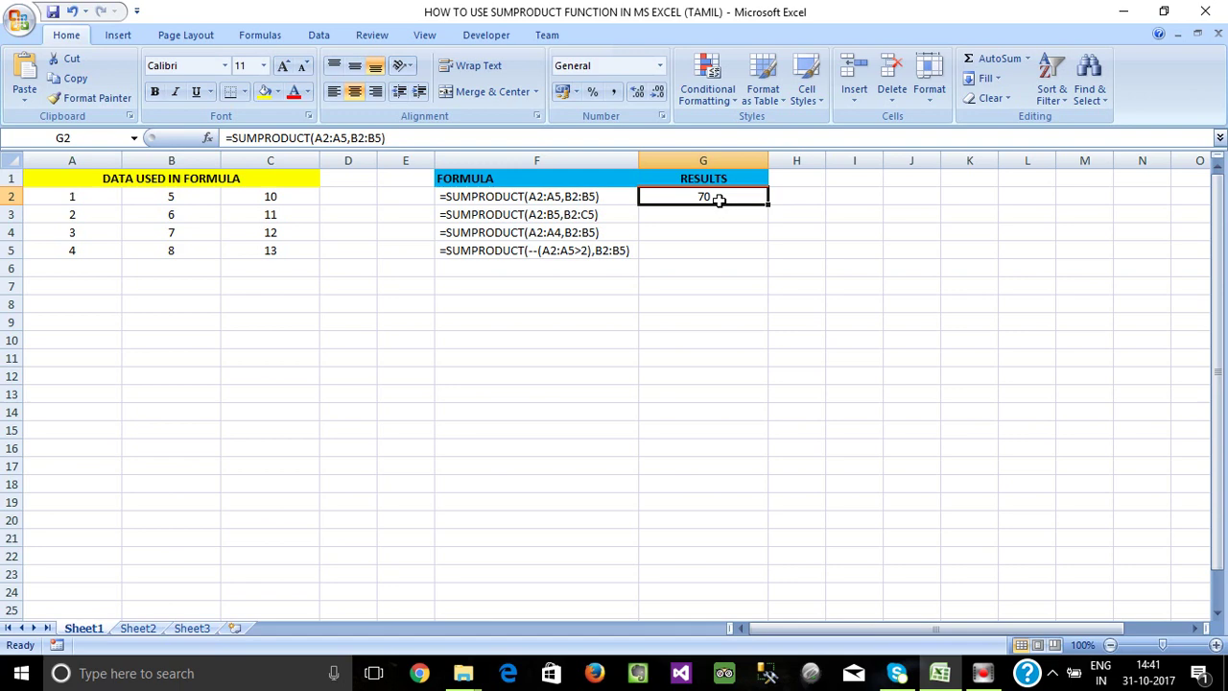
left_click(672, 221)
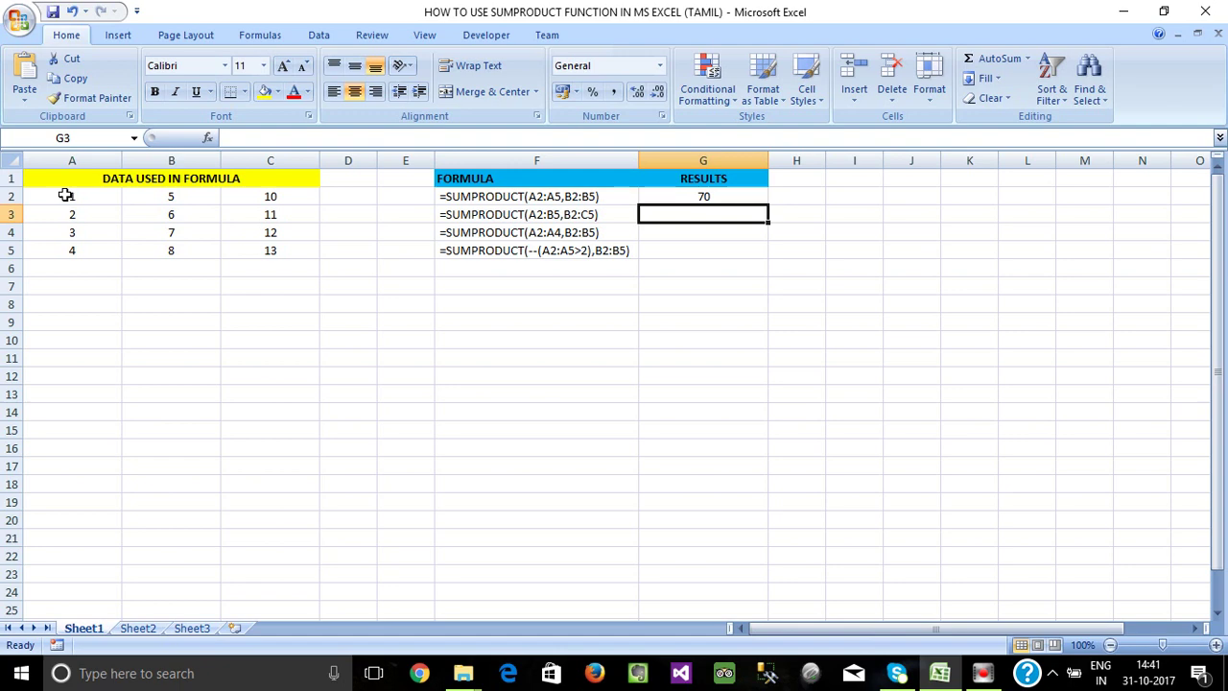
left_click(65, 196)
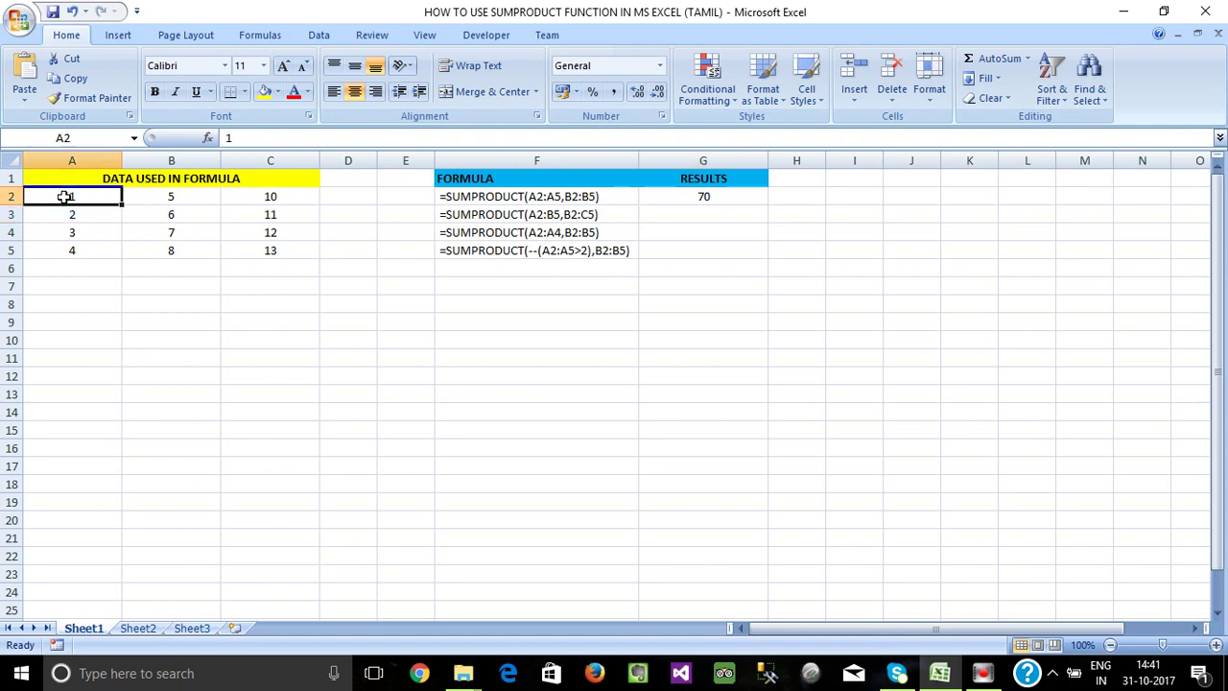
left_click(176, 196)
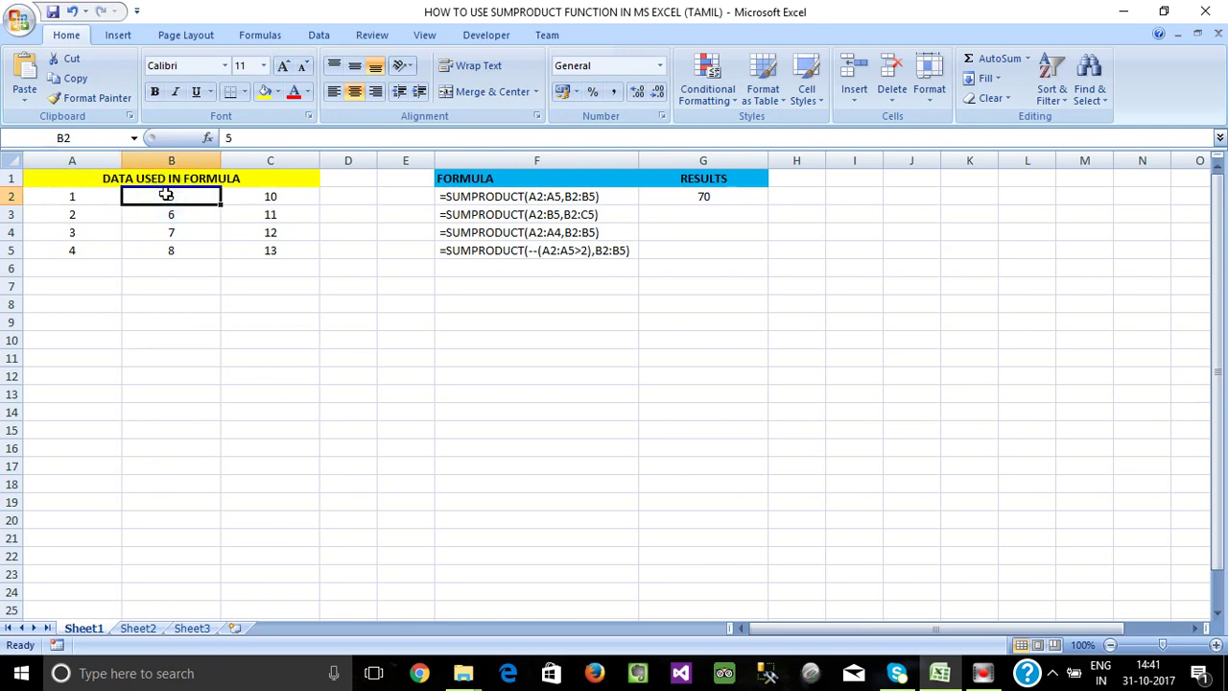
left_click(272, 197)
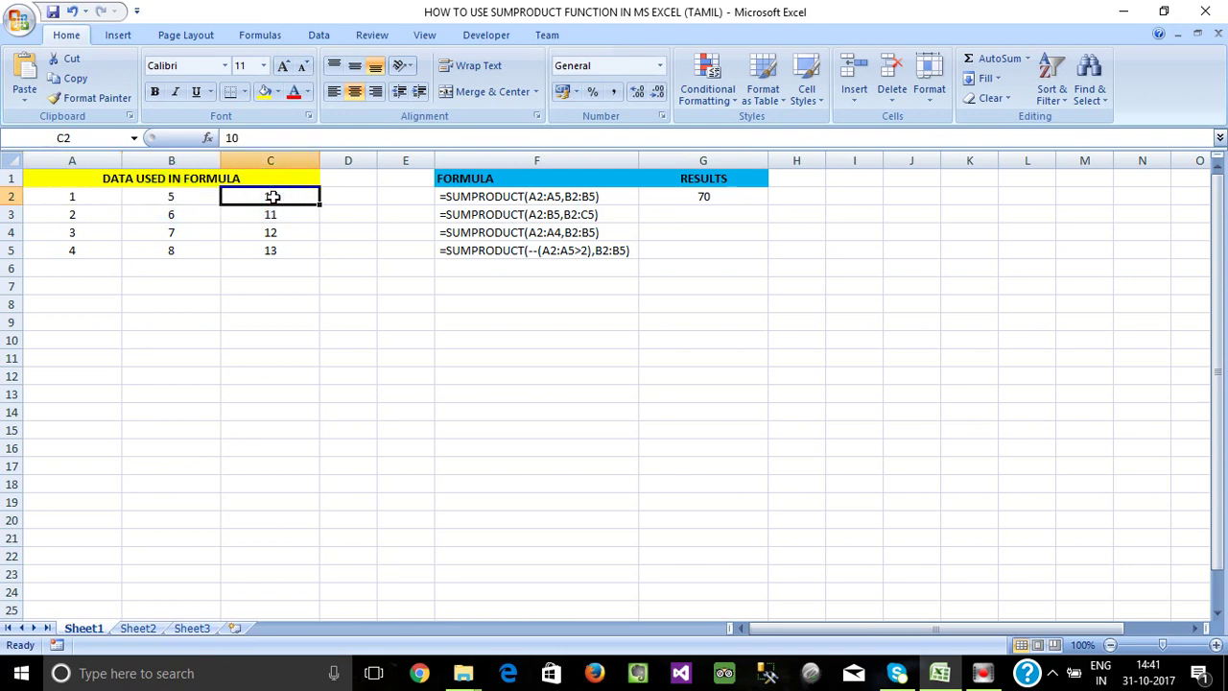
left_click(327, 282)
- Enter =SUMPRODUCT(A2:B5,B2:C5) in G3, giving 374
left_click(731, 215)
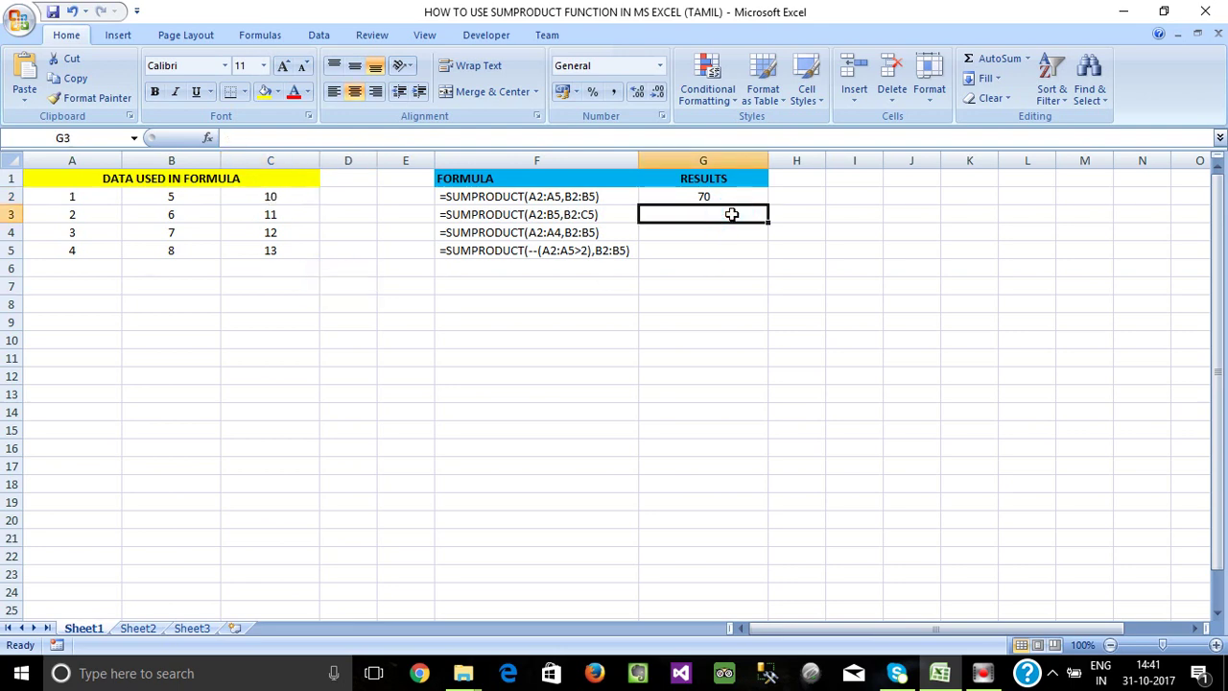
type("=")
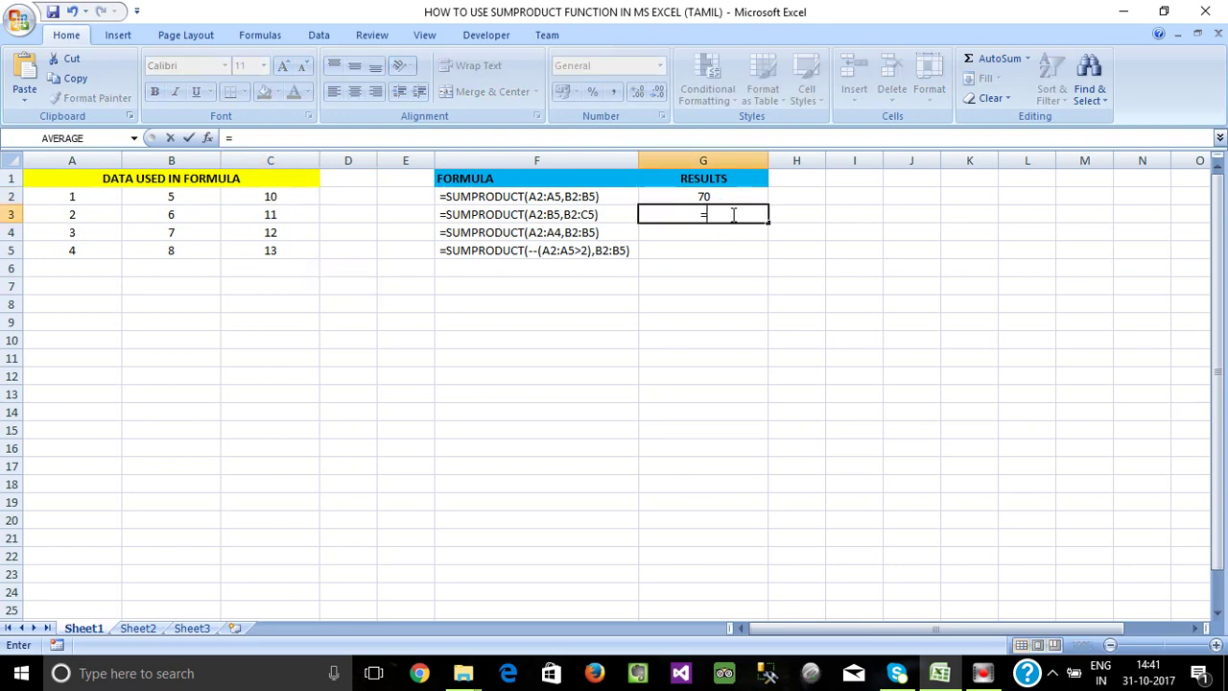
type("SUM")
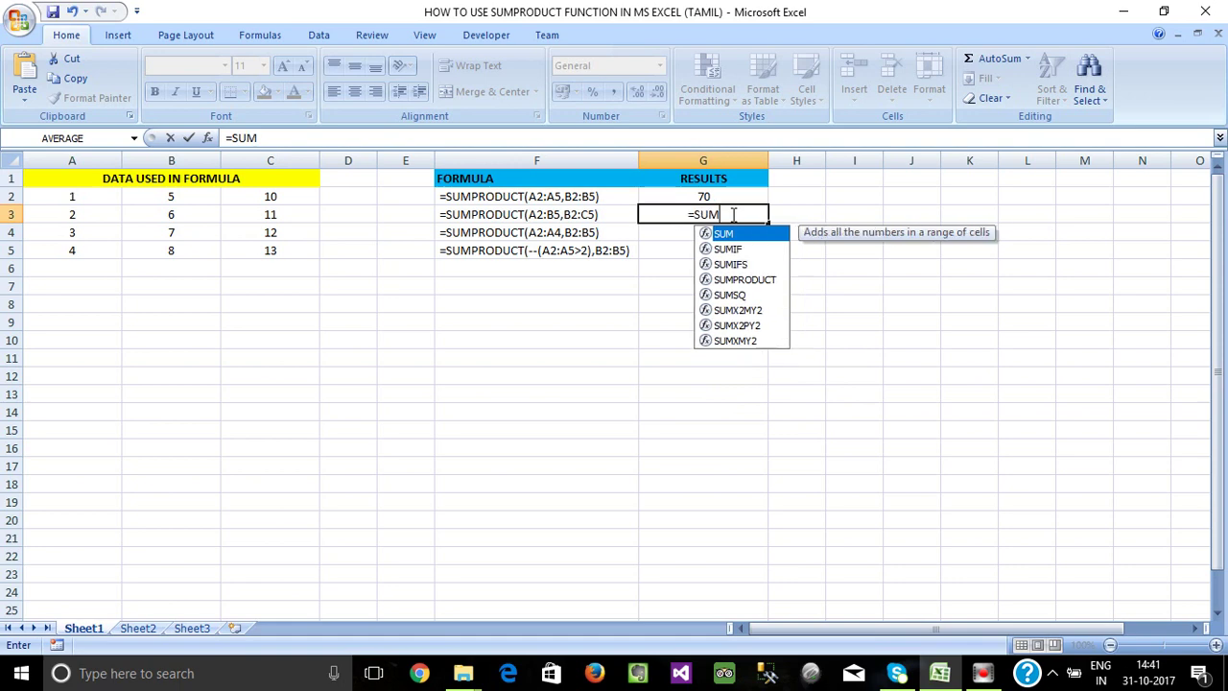
type("PR")
key("Tab")
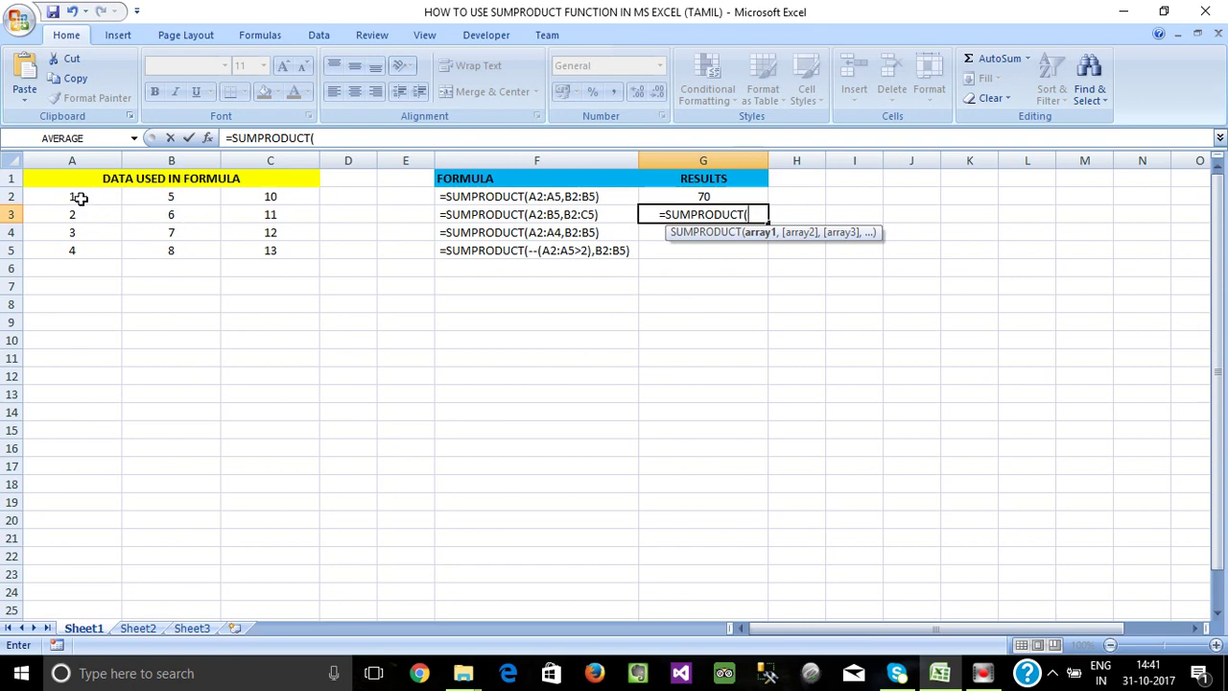
left_click_drag(76, 196, 172, 250)
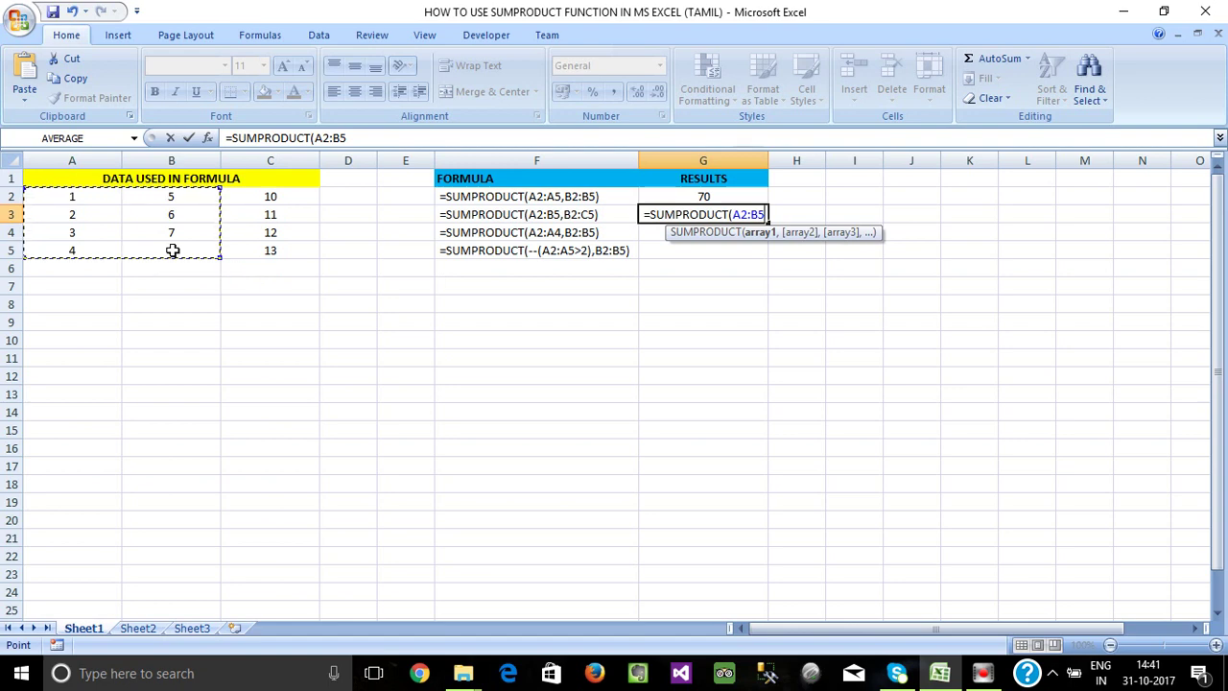
left_click_drag(173, 250, 173, 250)
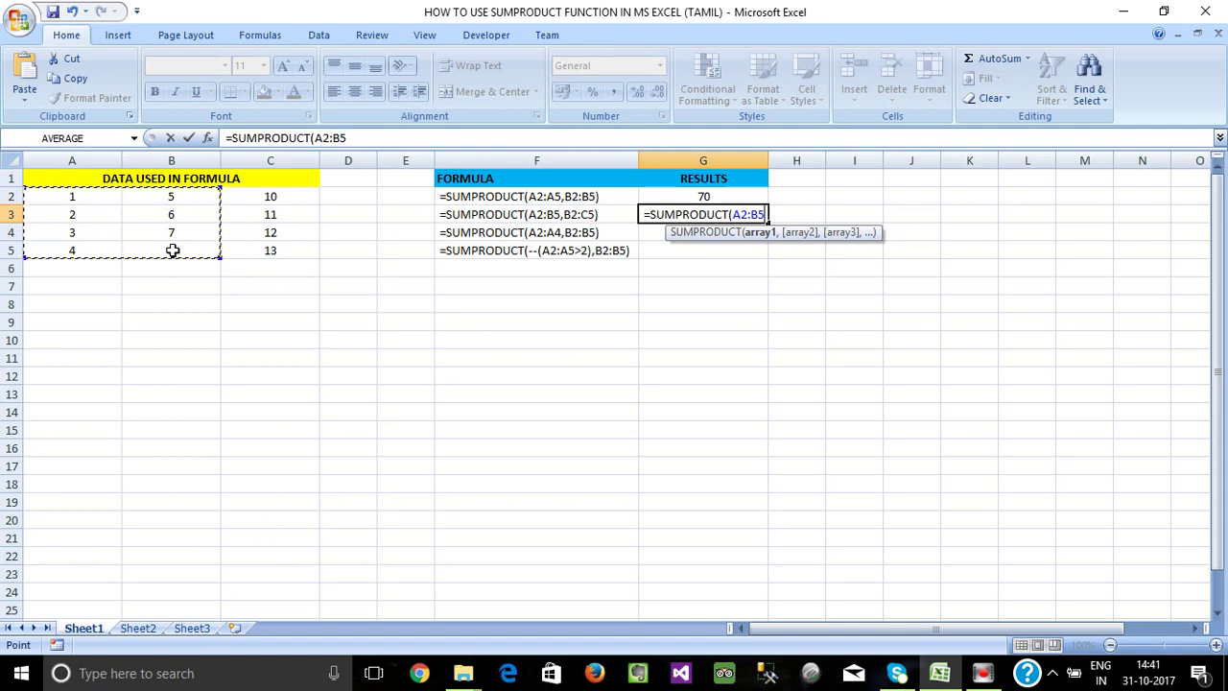
type(",")
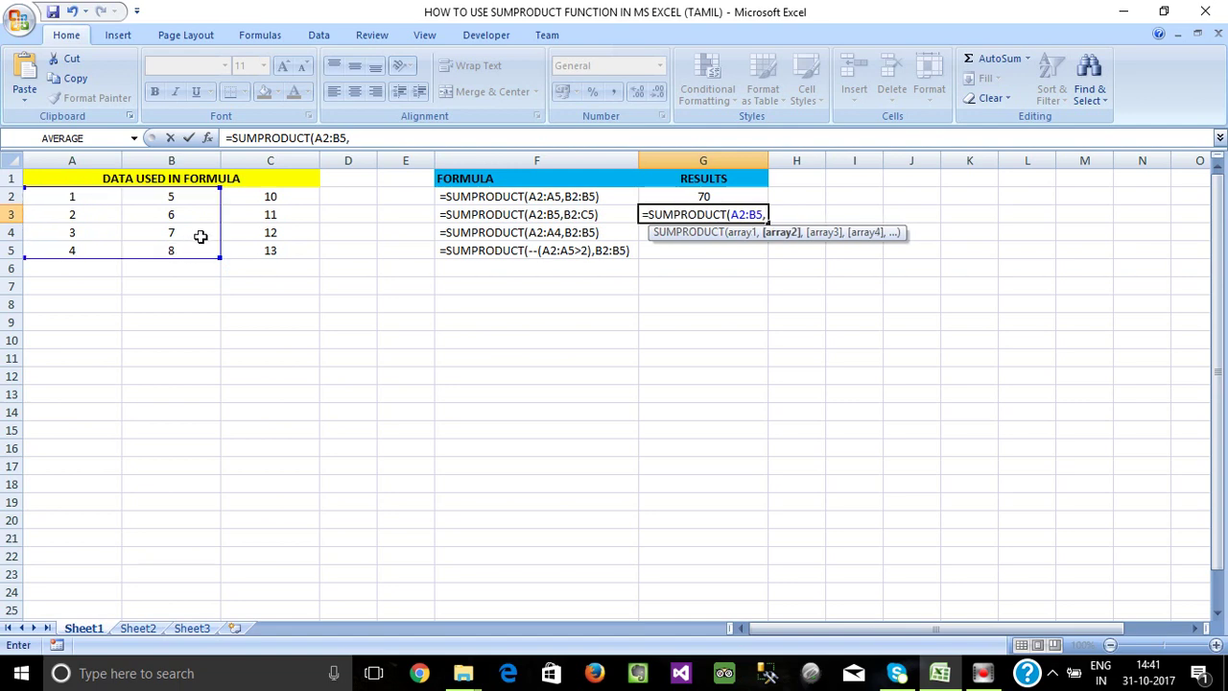
left_click_drag(167, 196, 267, 248)
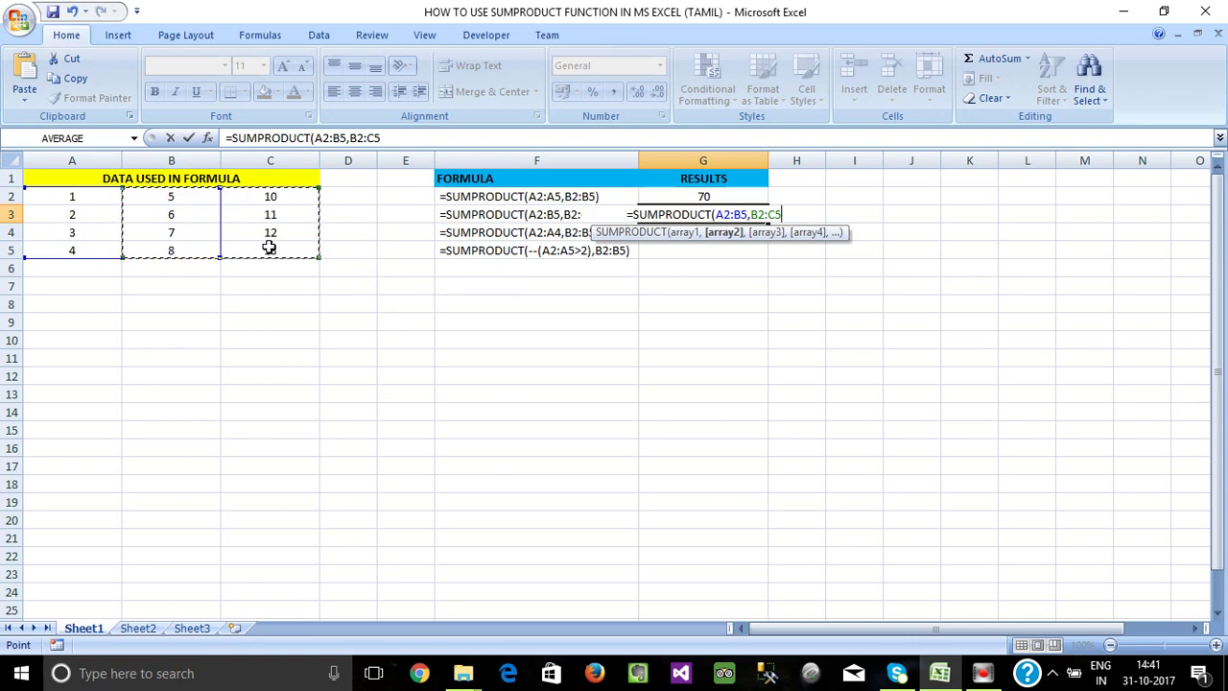
type(")")
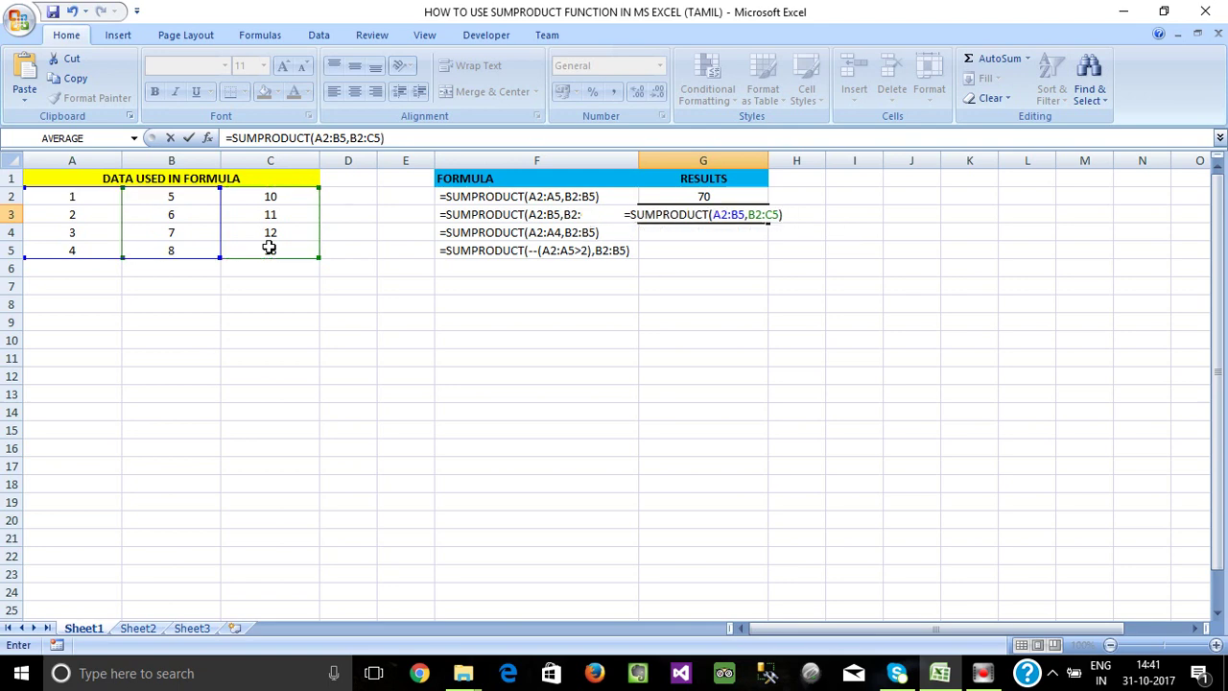
key("Return")
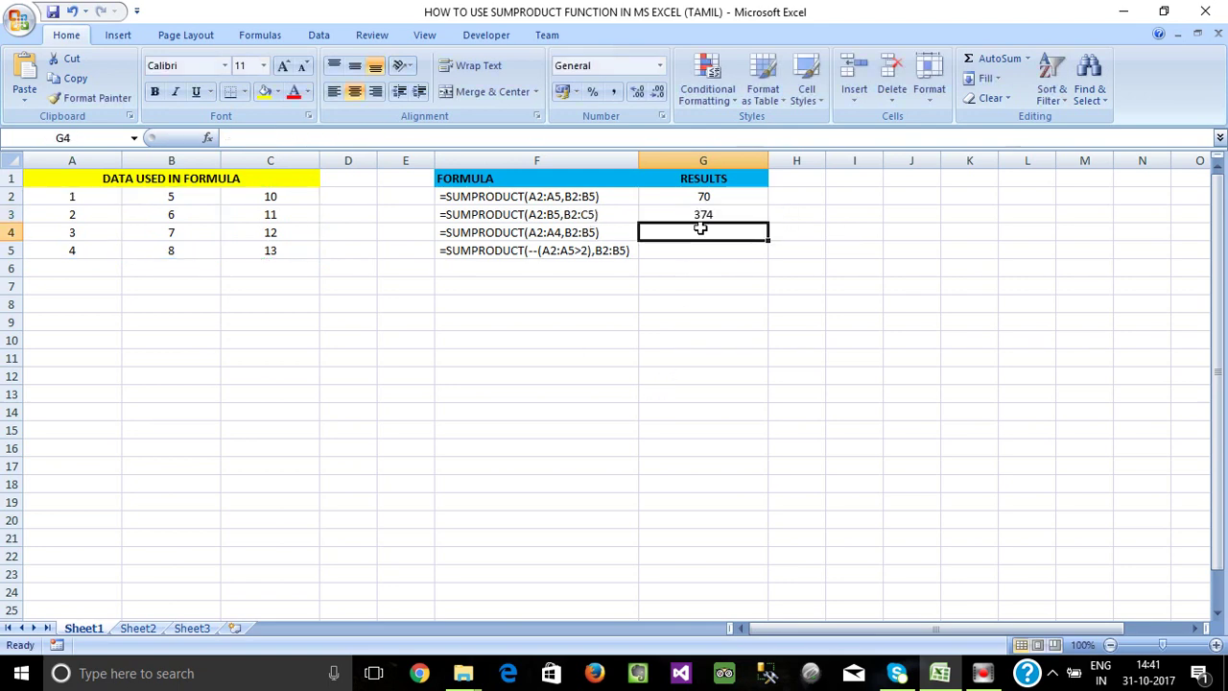
left_click(701, 222)
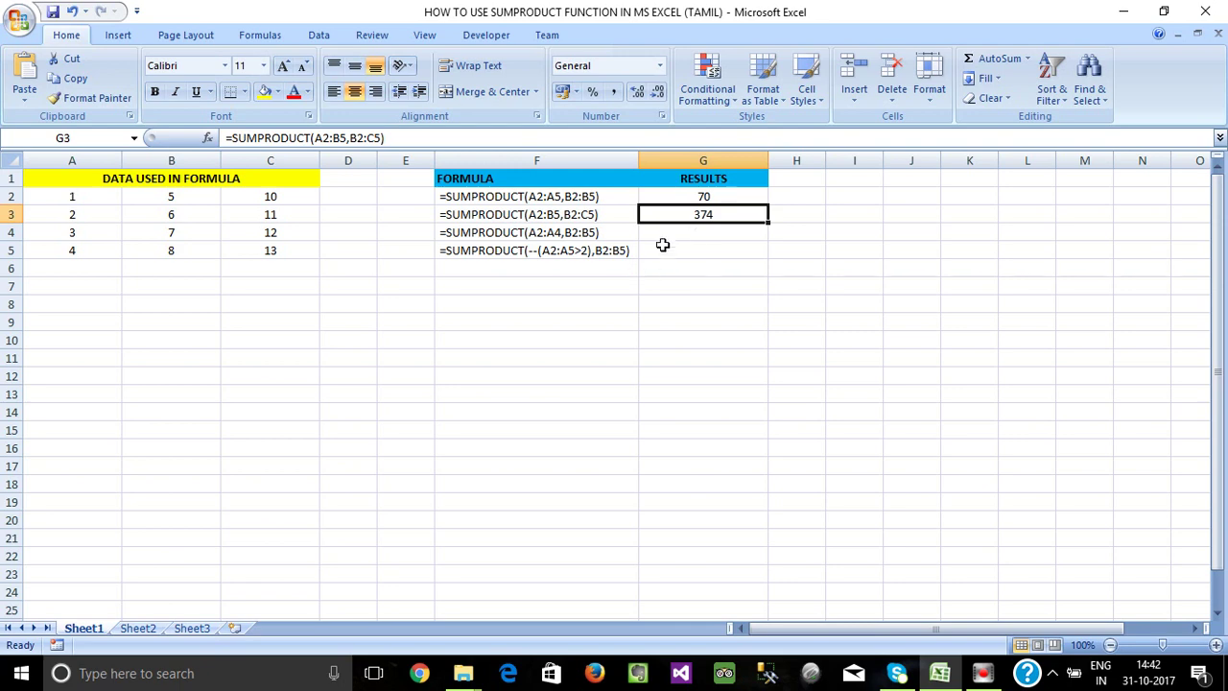
left_click(693, 261)
left_click(699, 217)
left_click(60, 198)
left_click(155, 199)
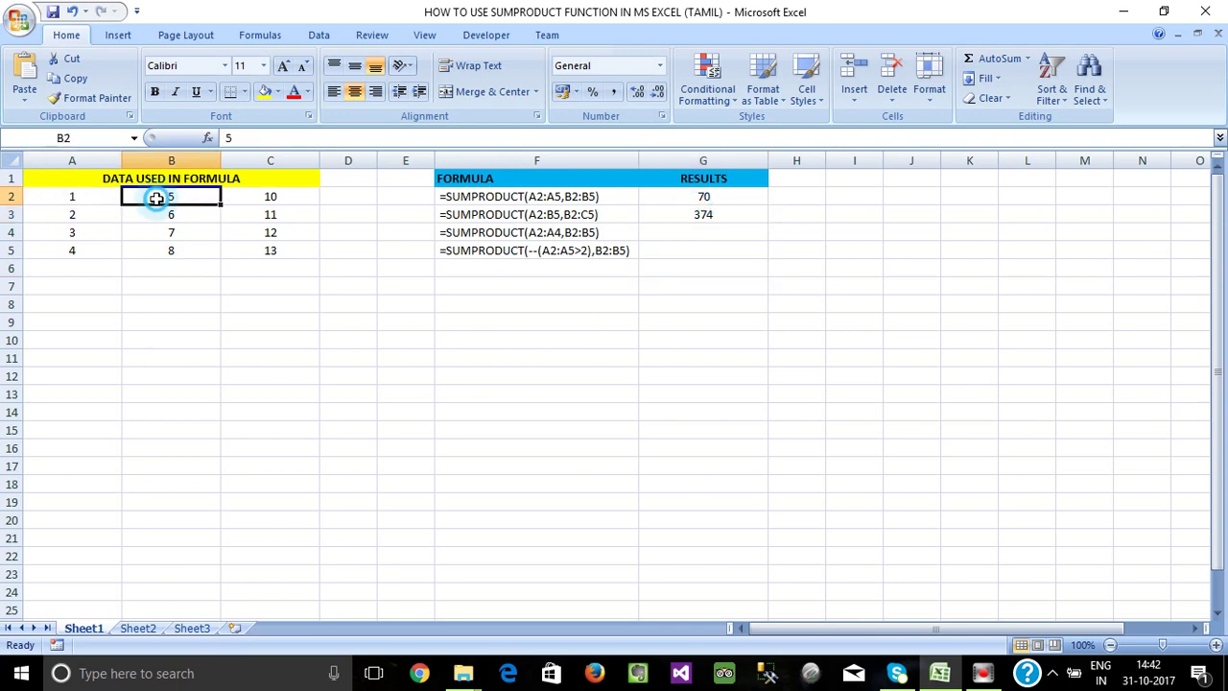
left_click(72, 215)
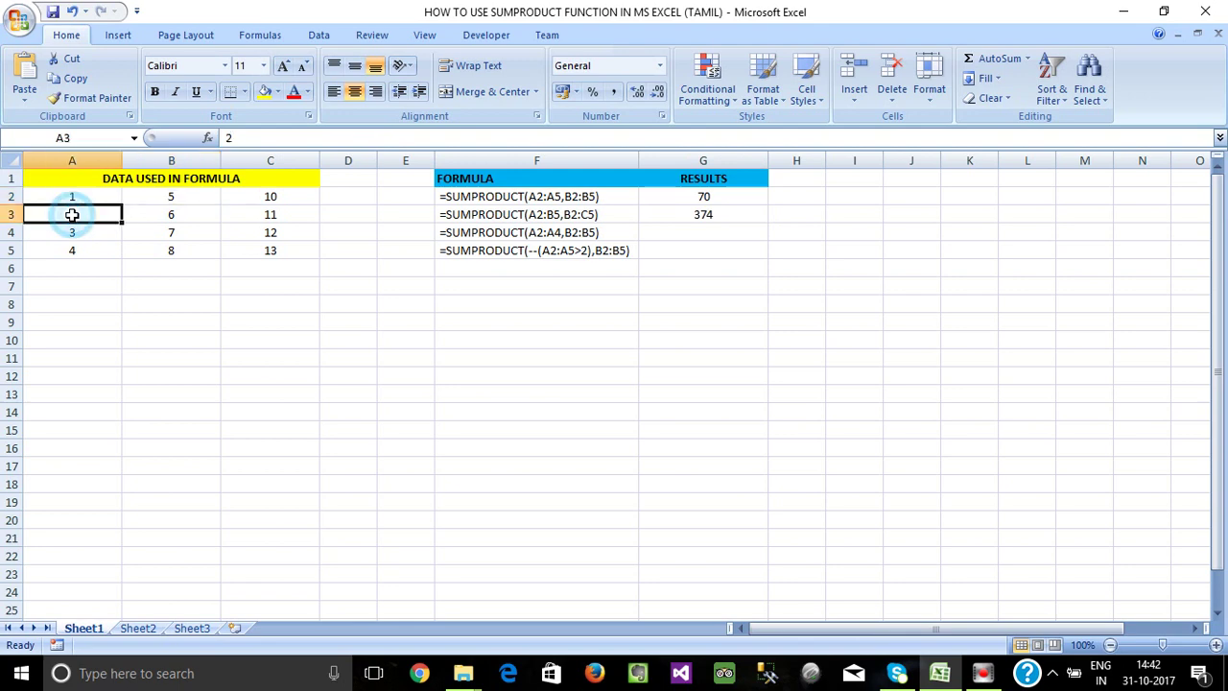
left_click(149, 213)
left_click(75, 197)
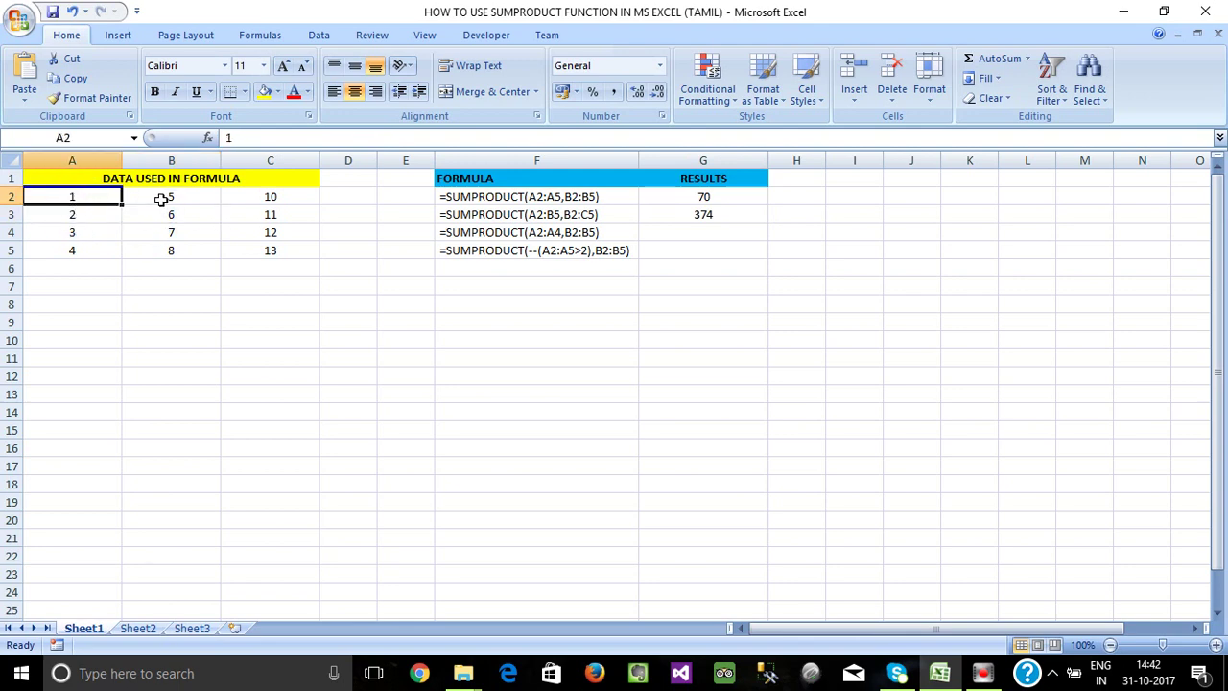
left_click(69, 213)
left_click(173, 216)
left_click(81, 234)
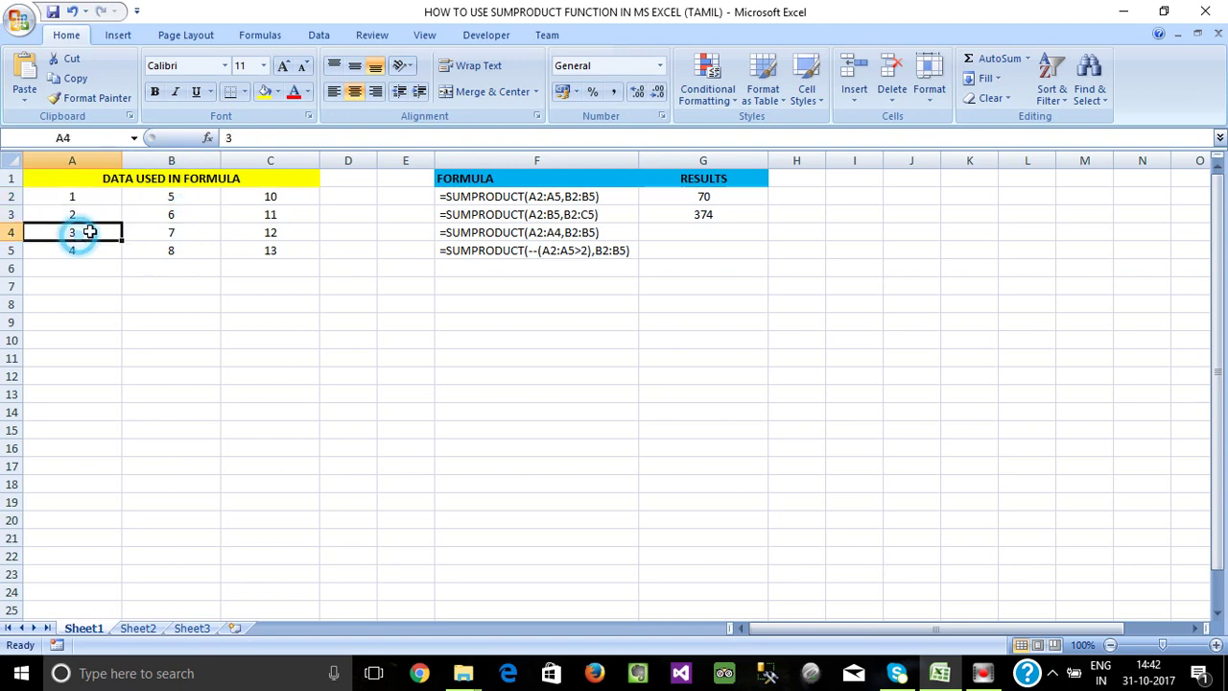
left_click(158, 236)
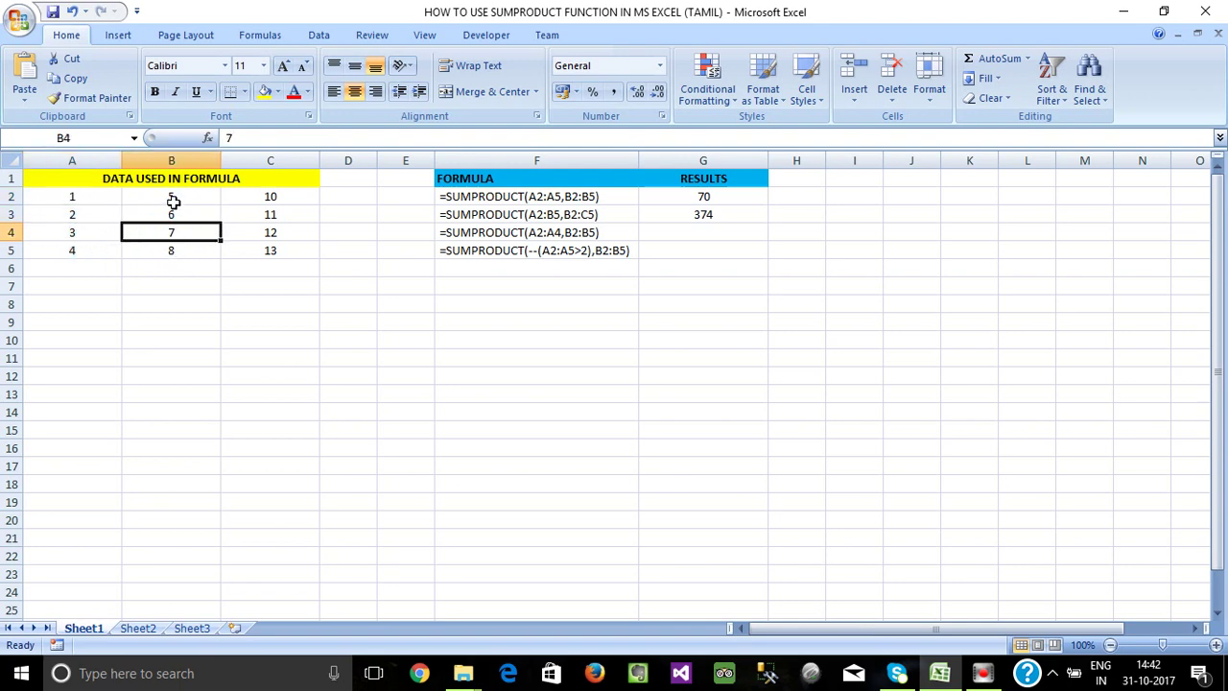
left_click_drag(172, 199, 171, 252)
left_click(163, 272)
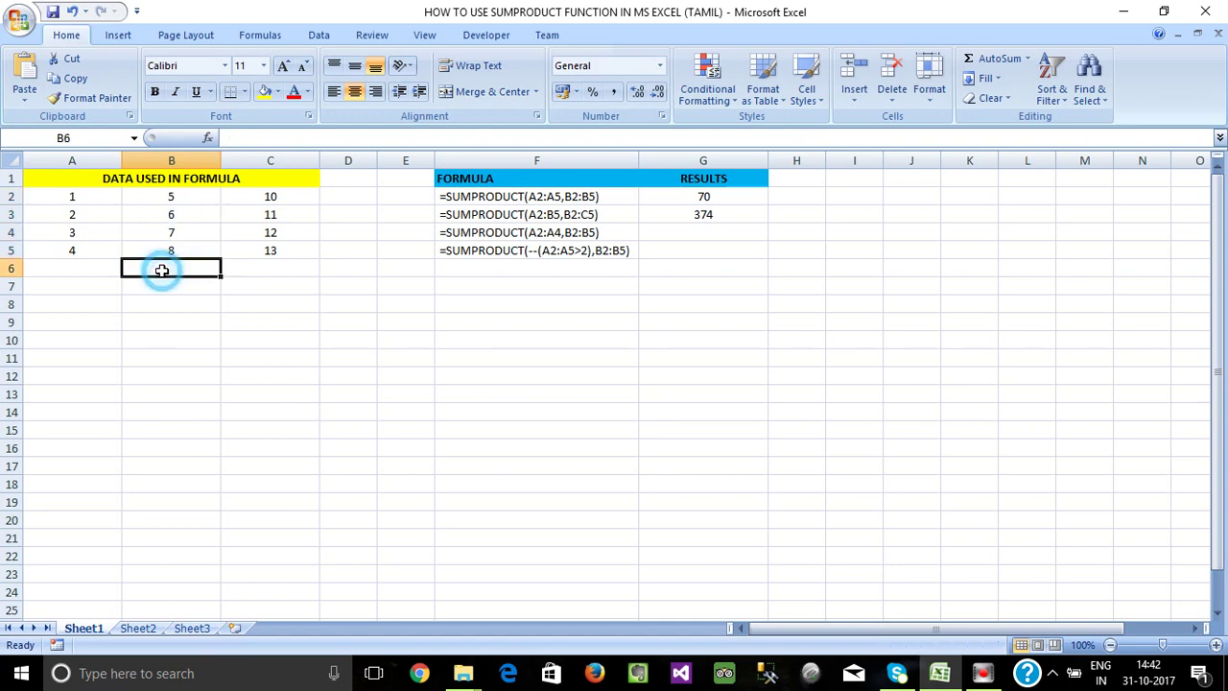
left_click(173, 218)
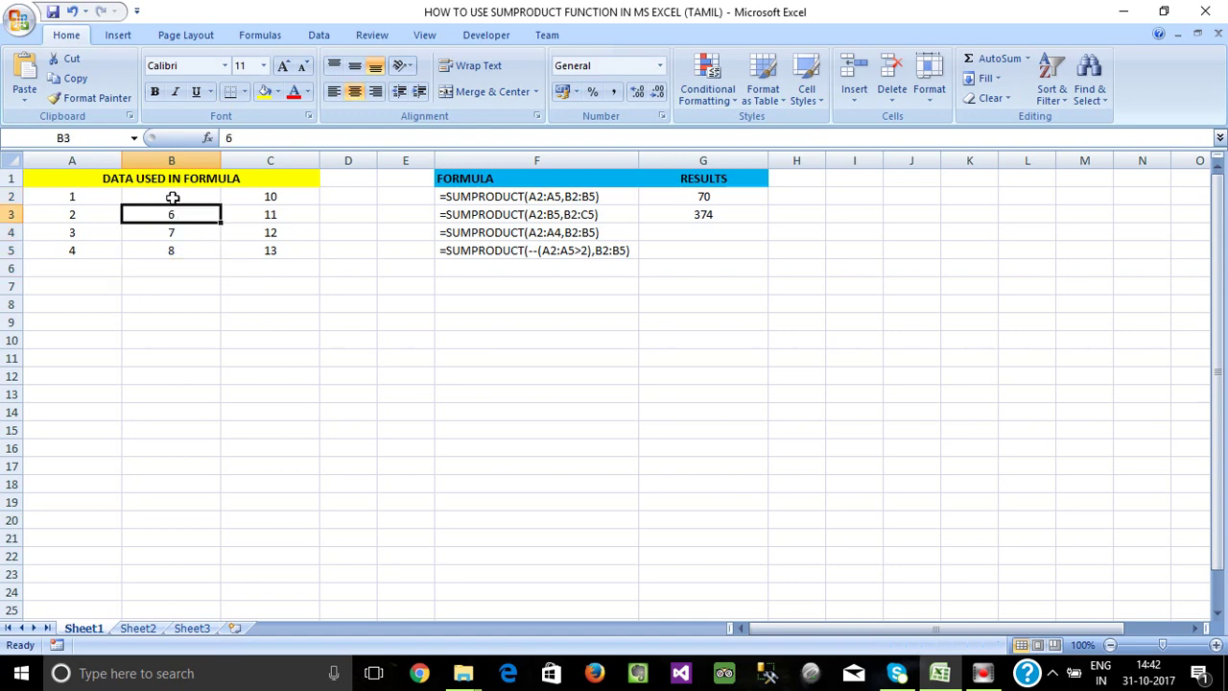
left_click(172, 197)
left_click(275, 197)
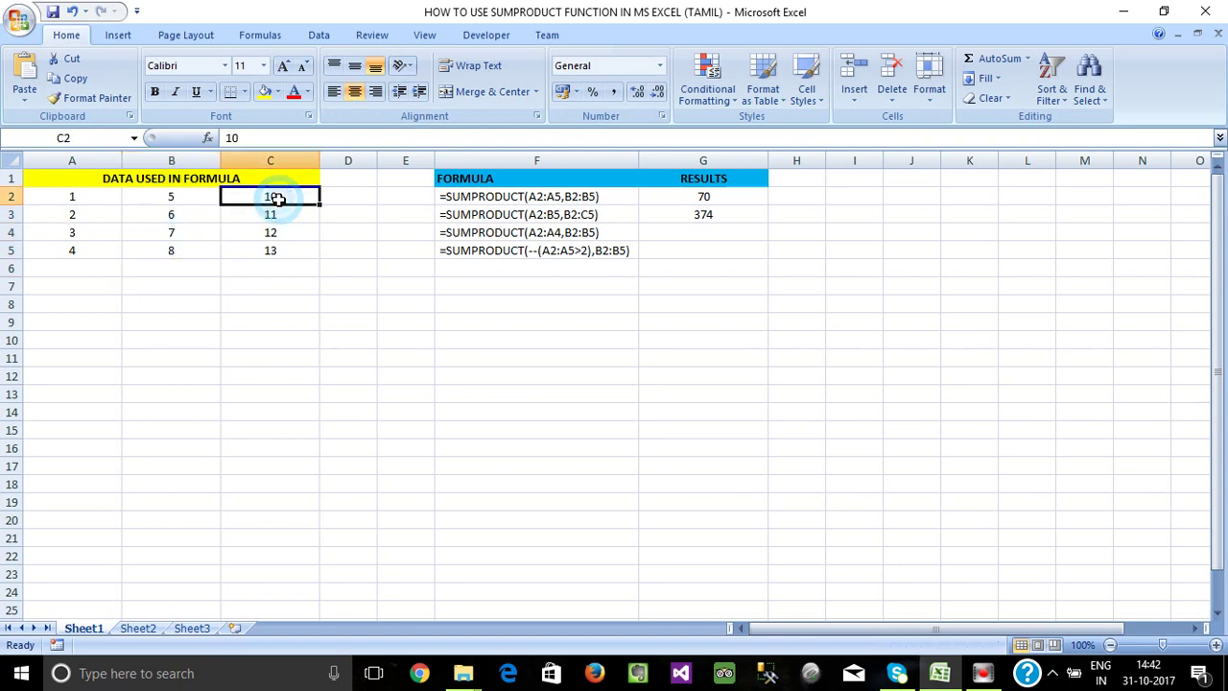
left_click(173, 215)
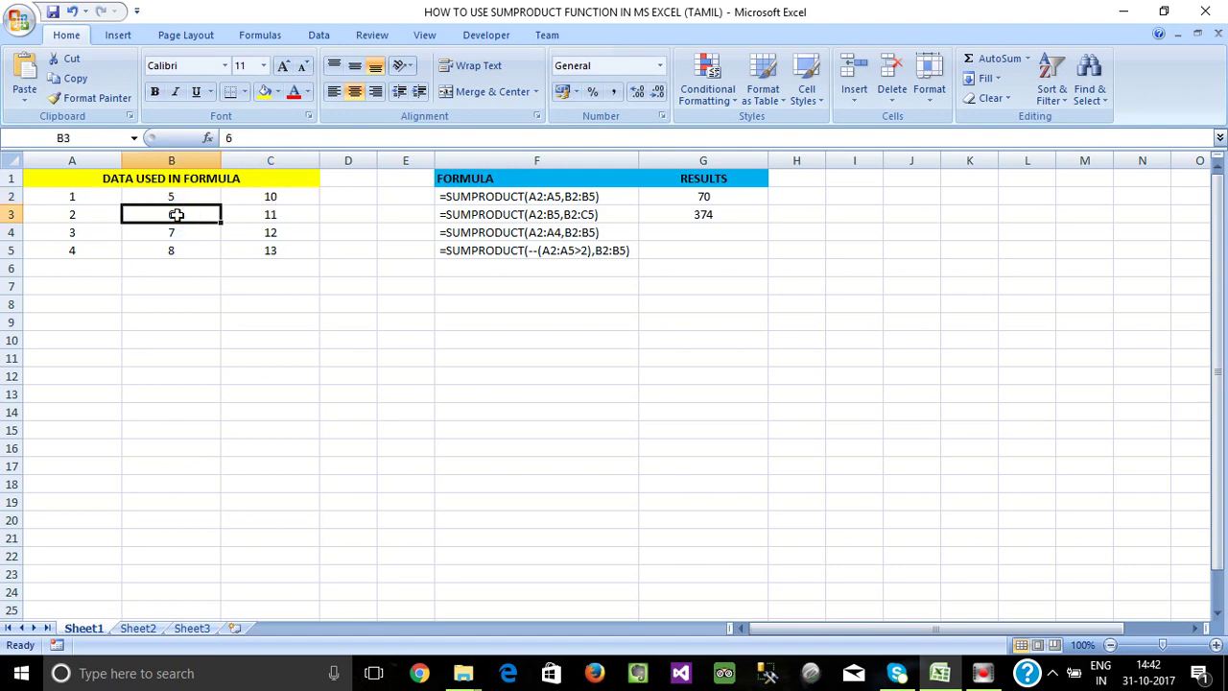
left_click(274, 216)
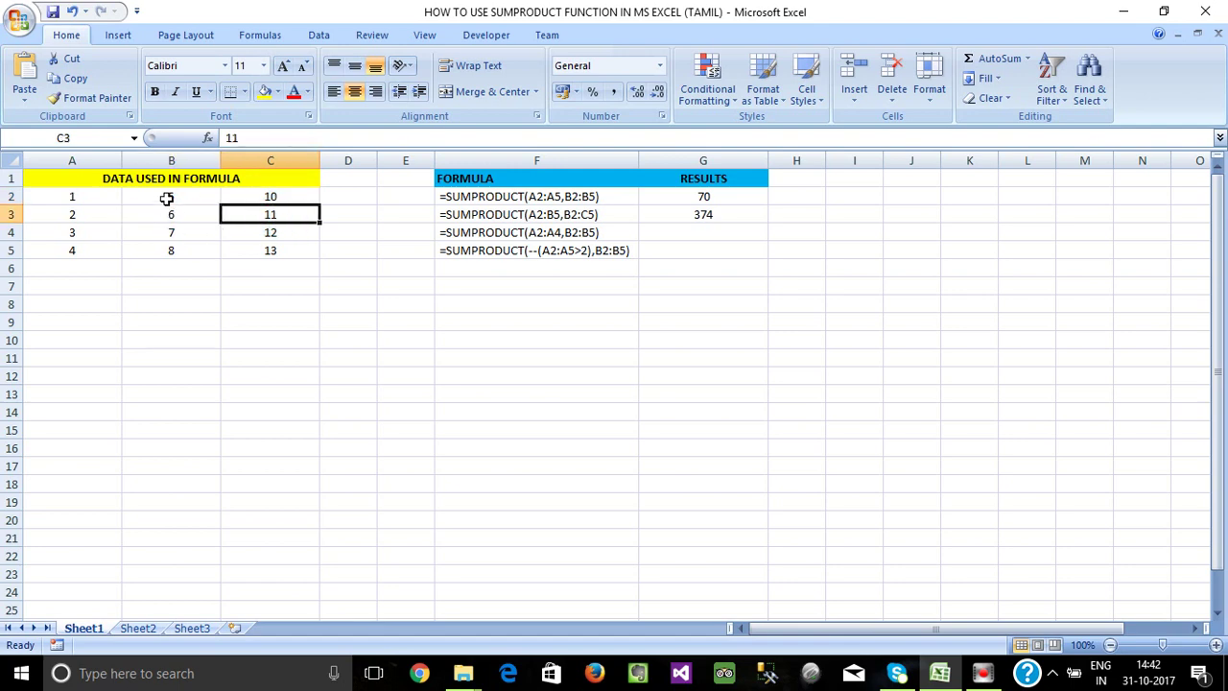
mouse_move(167, 197)
left_mouse_down()
mouse_move(227, 197)
mouse_move(257, 215)
left_mouse_up()
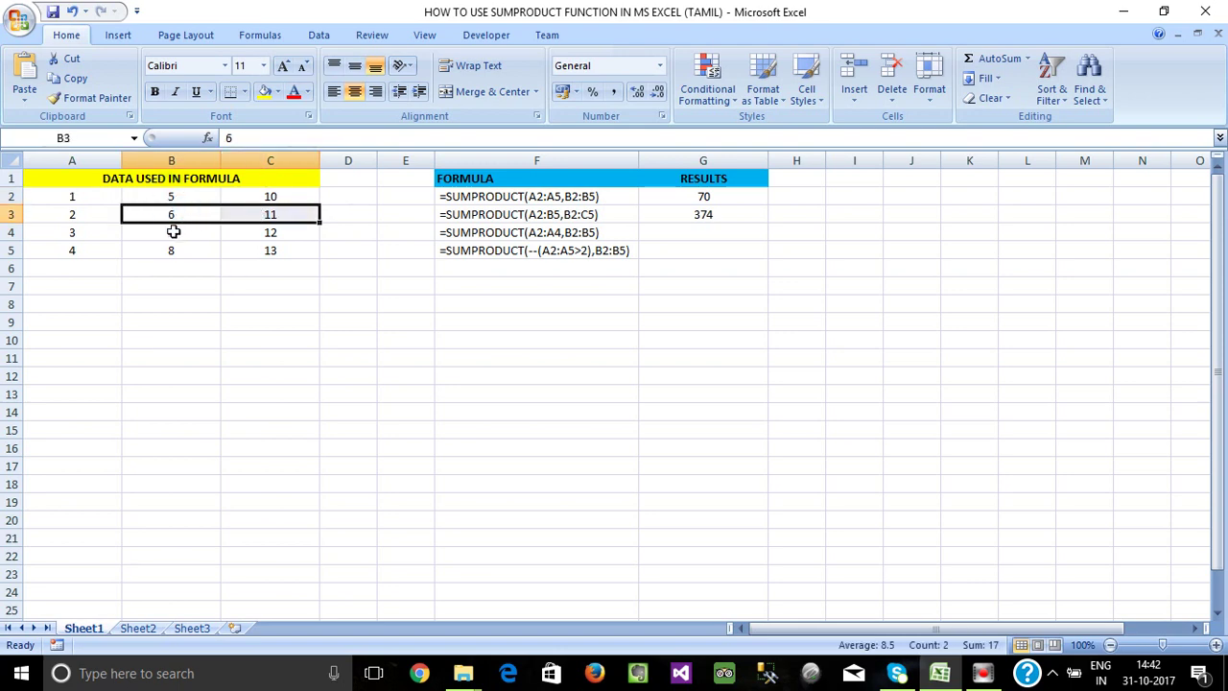
left_click_drag(173, 231, 285, 240)
left_click_drag(275, 197, 270, 267)
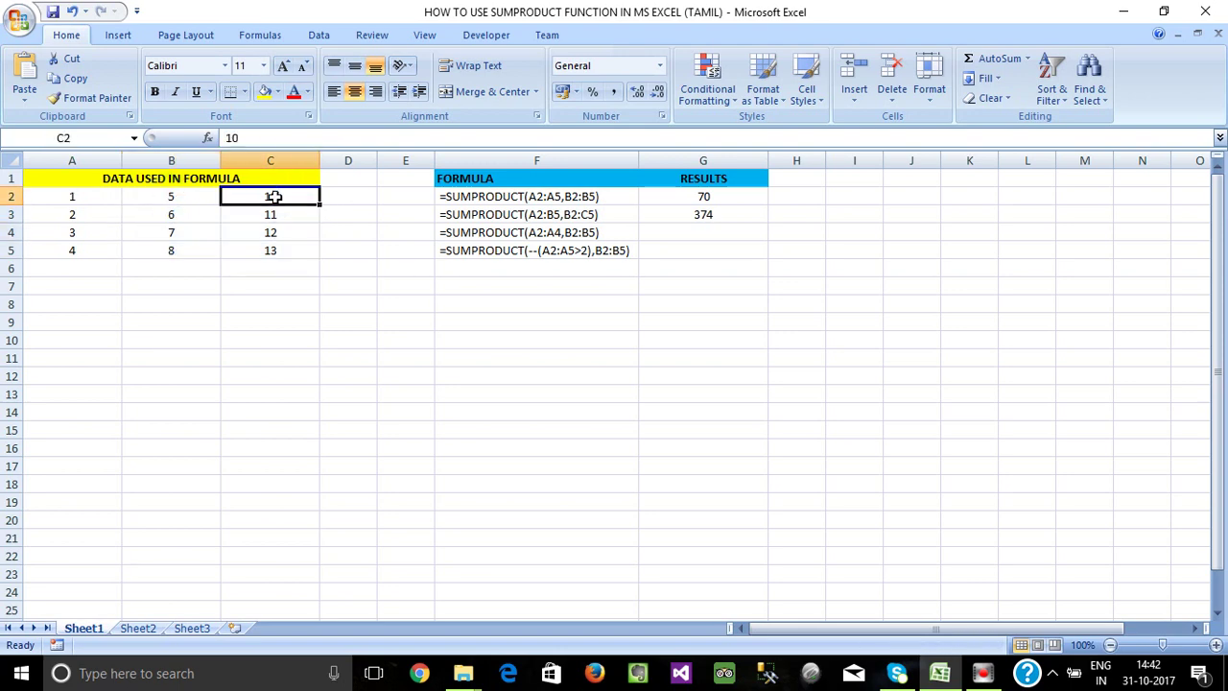
left_click(270, 268)
left_click(173, 268)
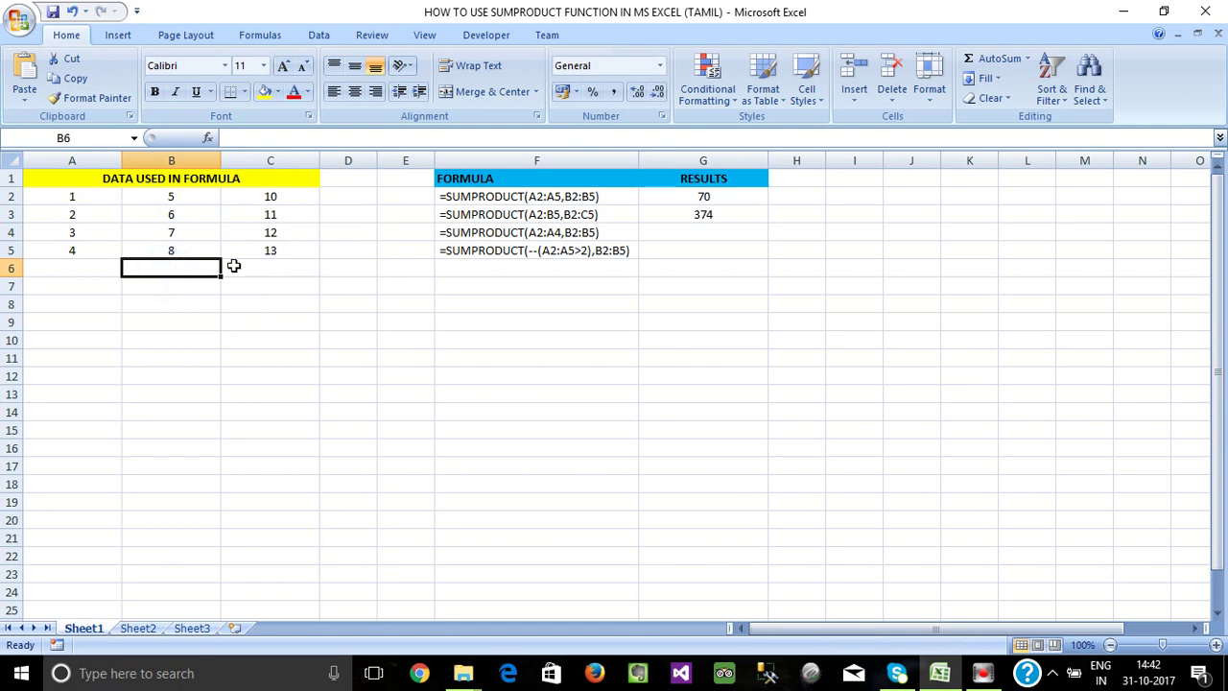
left_click(270, 268)
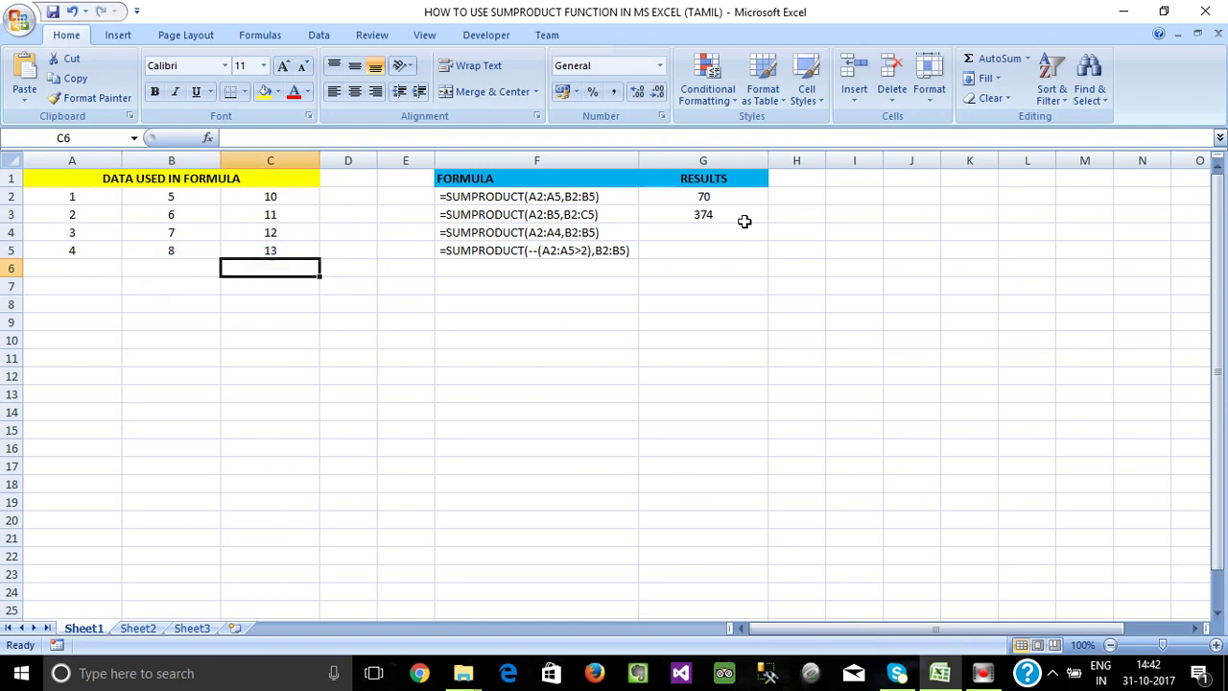
left_click(707, 217)
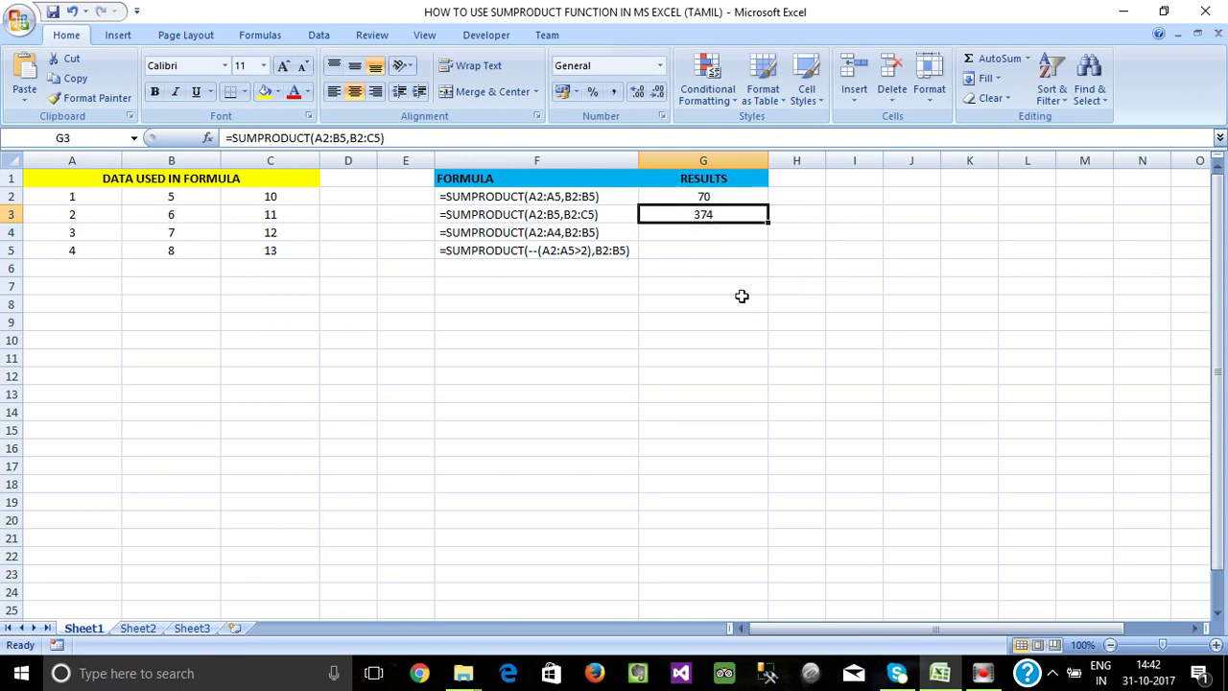
left_click(71, 196)
left_click(137, 195)
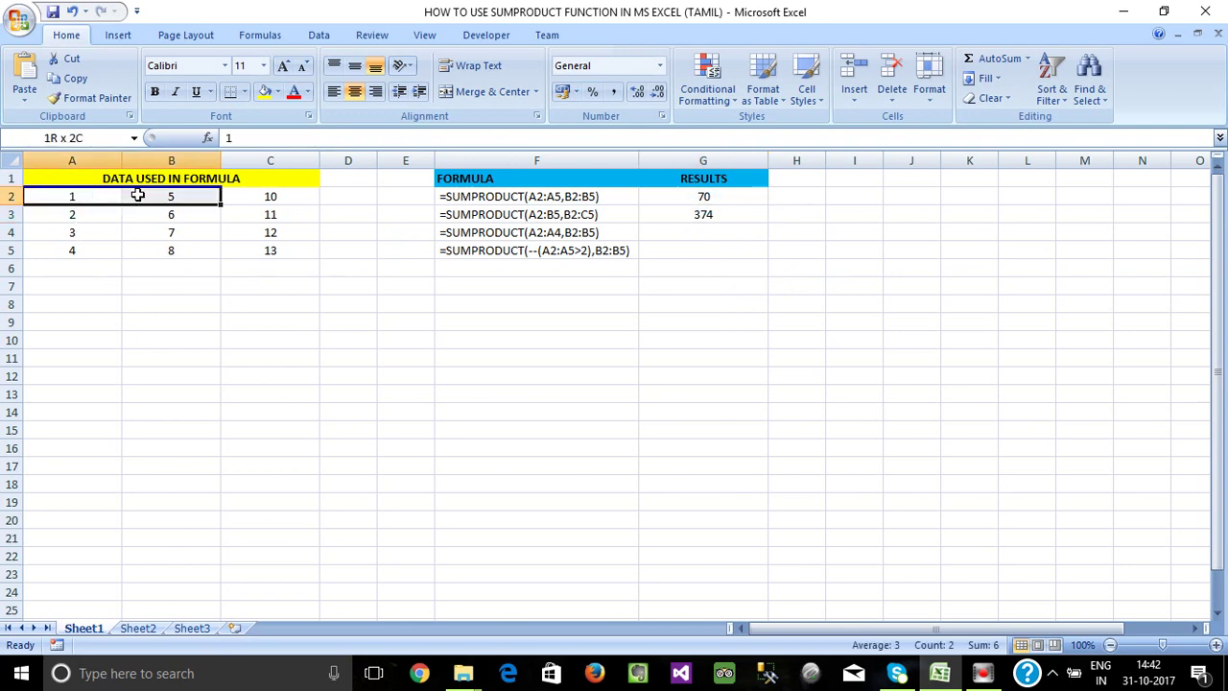
left_click(158, 232)
mouse_move(170, 195)
left_mouse_down()
mouse_move(276, 208)
mouse_move(285, 198)
left_mouse_up()
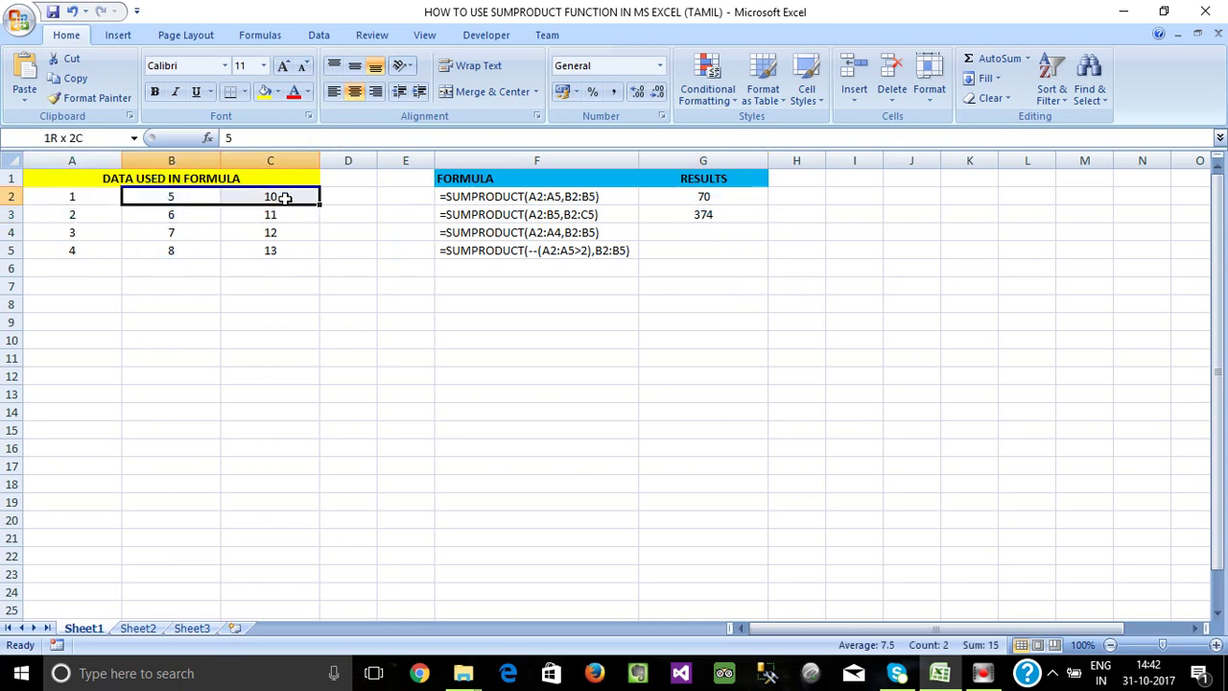
left_click(209, 273)
left_click_drag(174, 197, 178, 255)
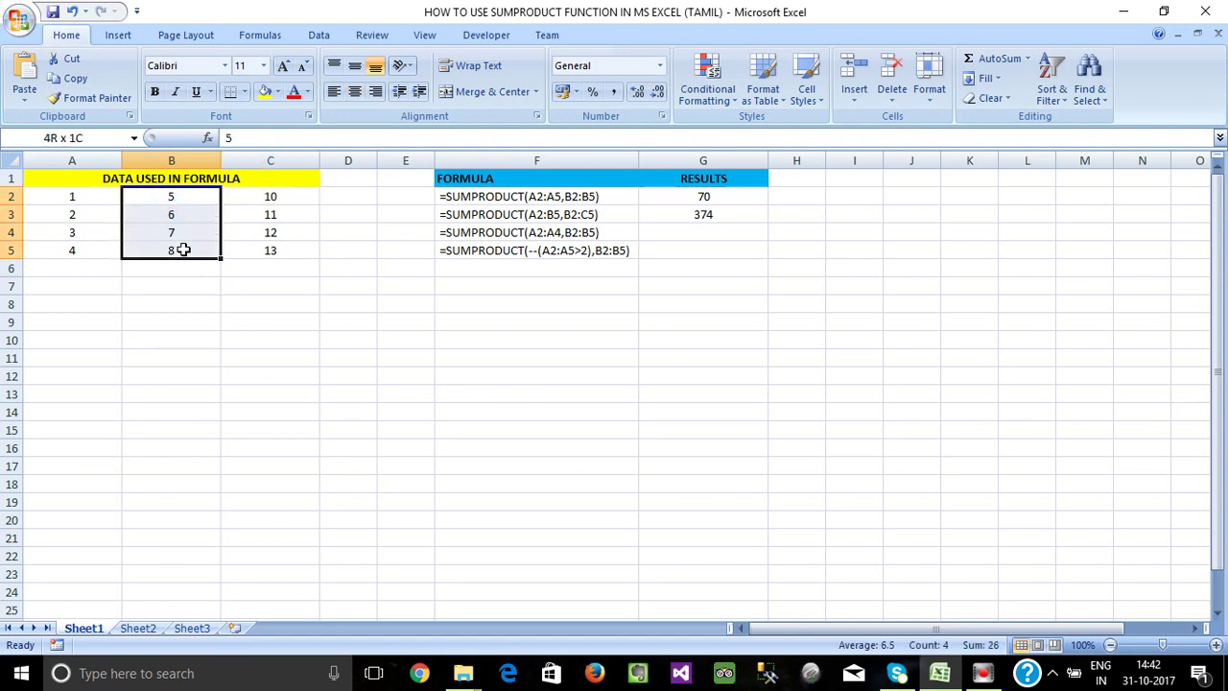
left_click(182, 268)
left_click(286, 271)
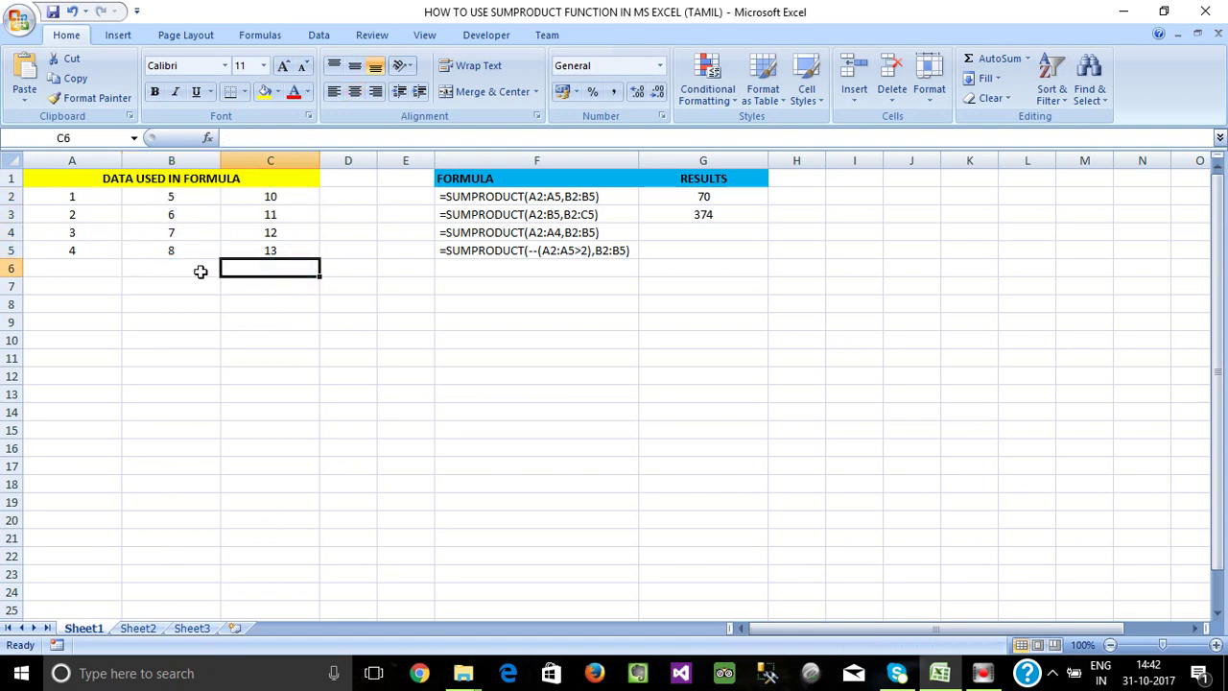
left_click(701, 218)
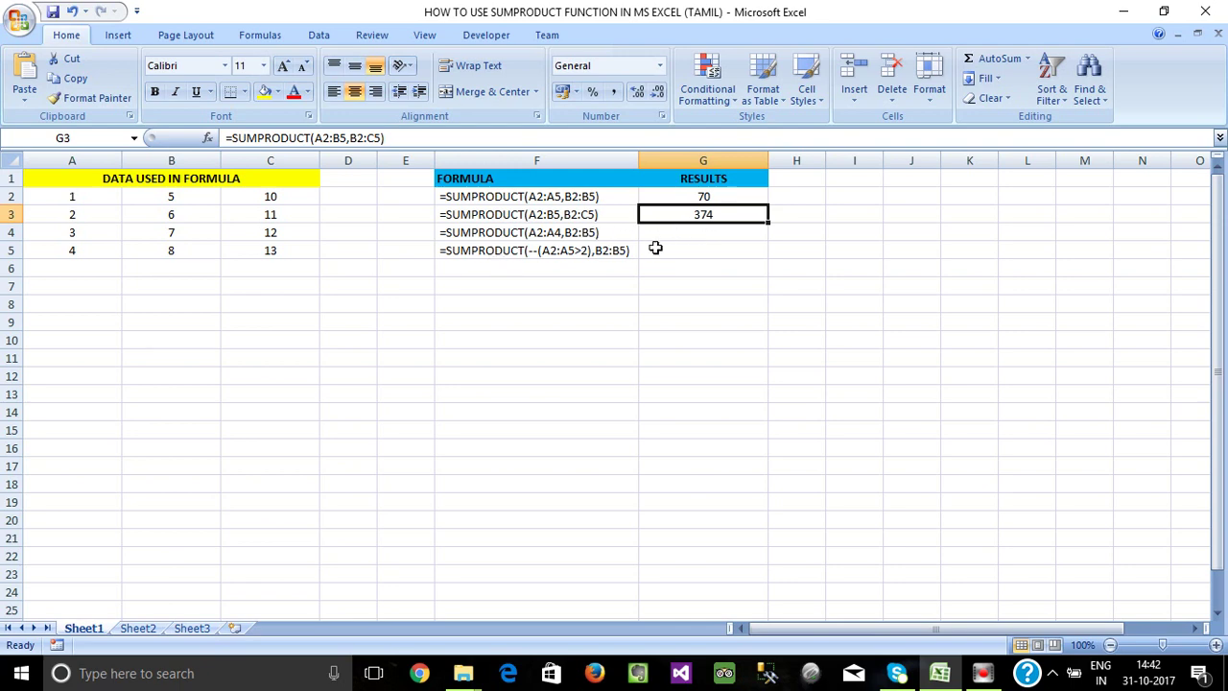
left_click(659, 231)
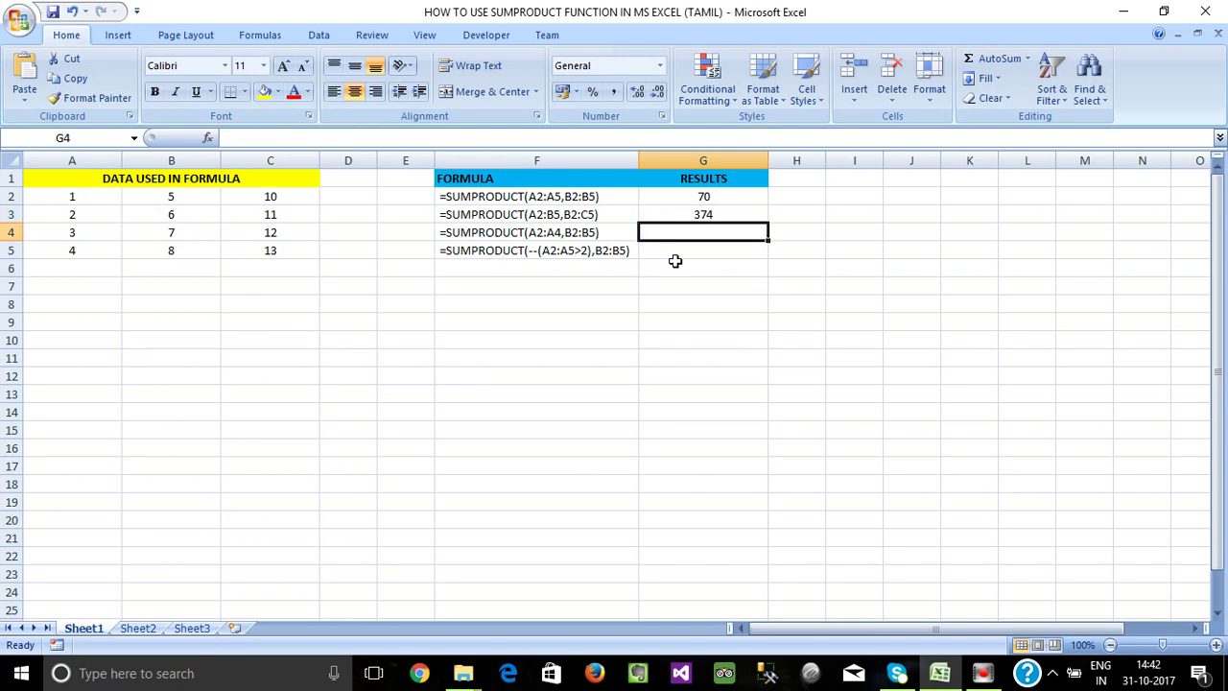
- Enter =SUMPRODUCT(A2:A4,B2:B5) in G4, producing the #VALUE! mismatch error
type("=")
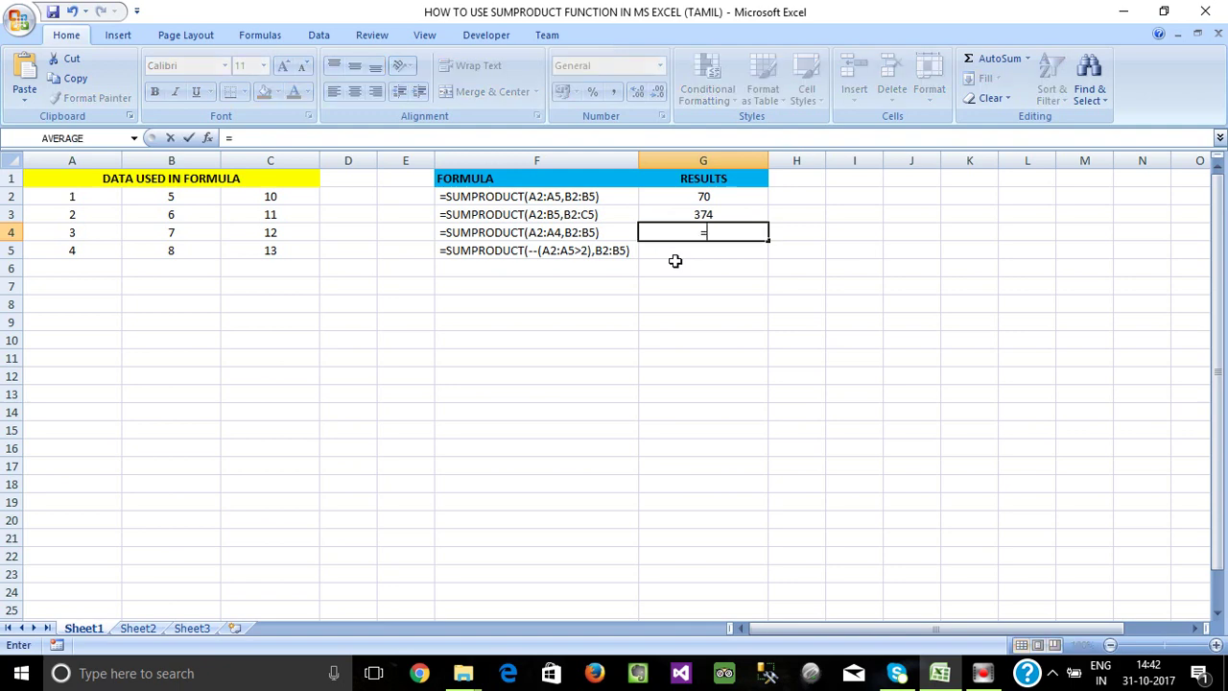
type("SUMPR")
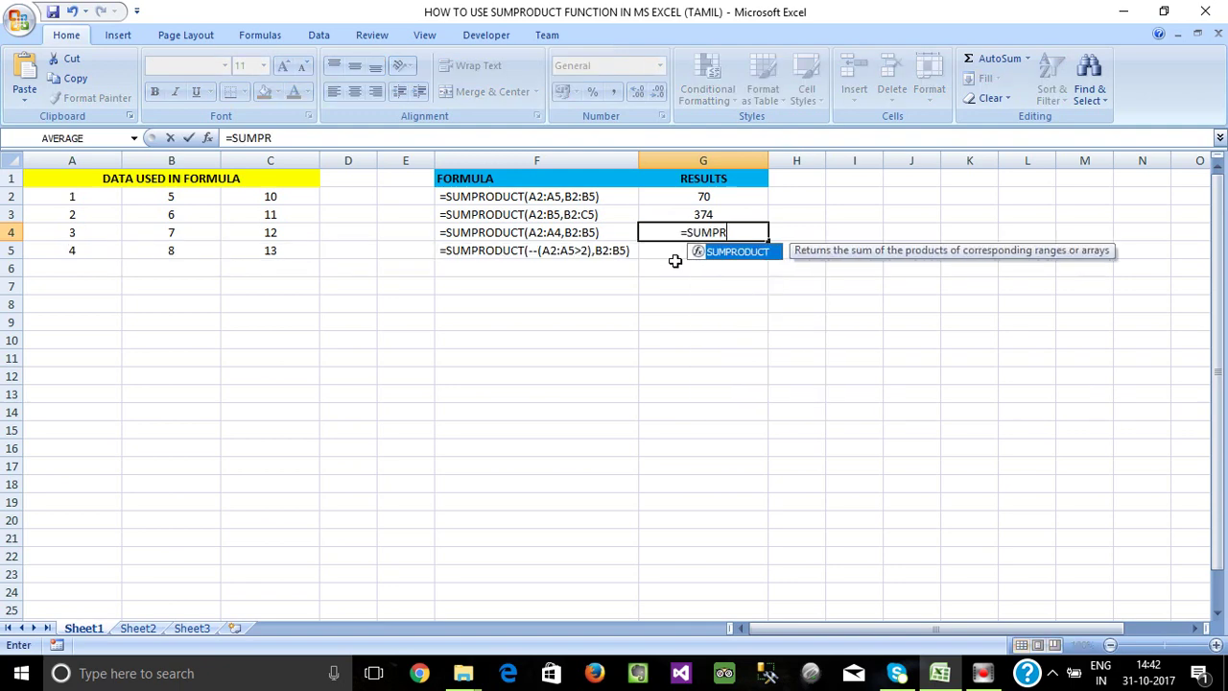
type("O")
key("Tab")
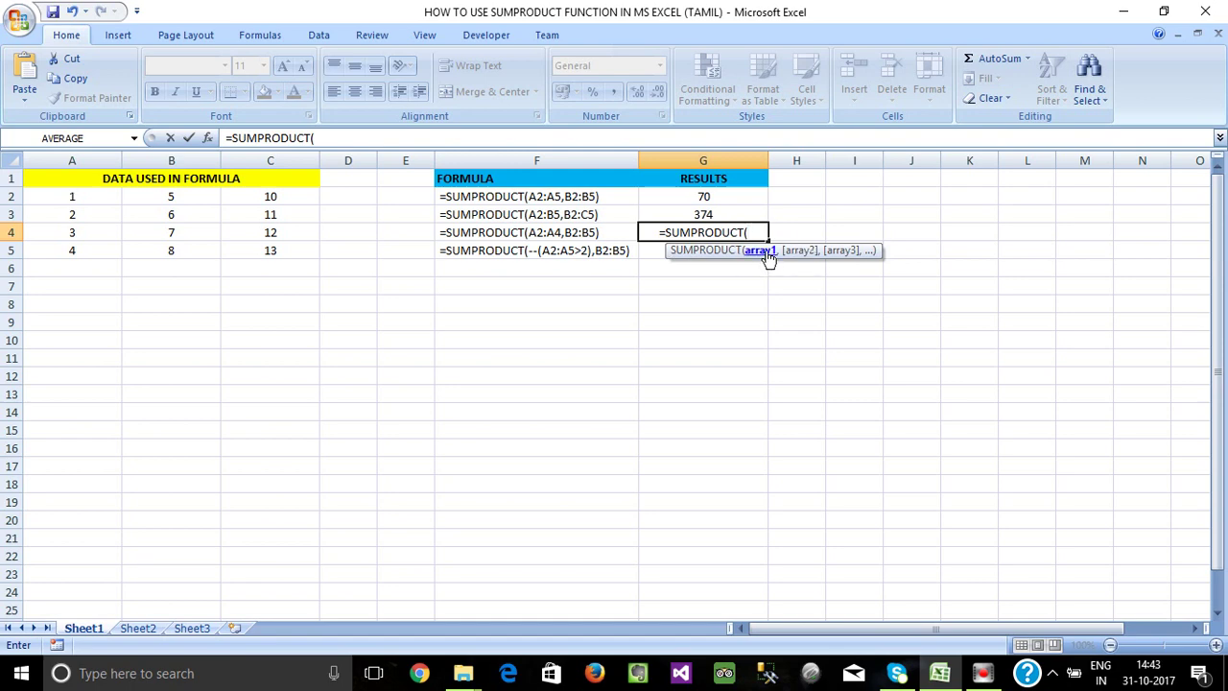
left_click_drag(86, 197, 85, 228)
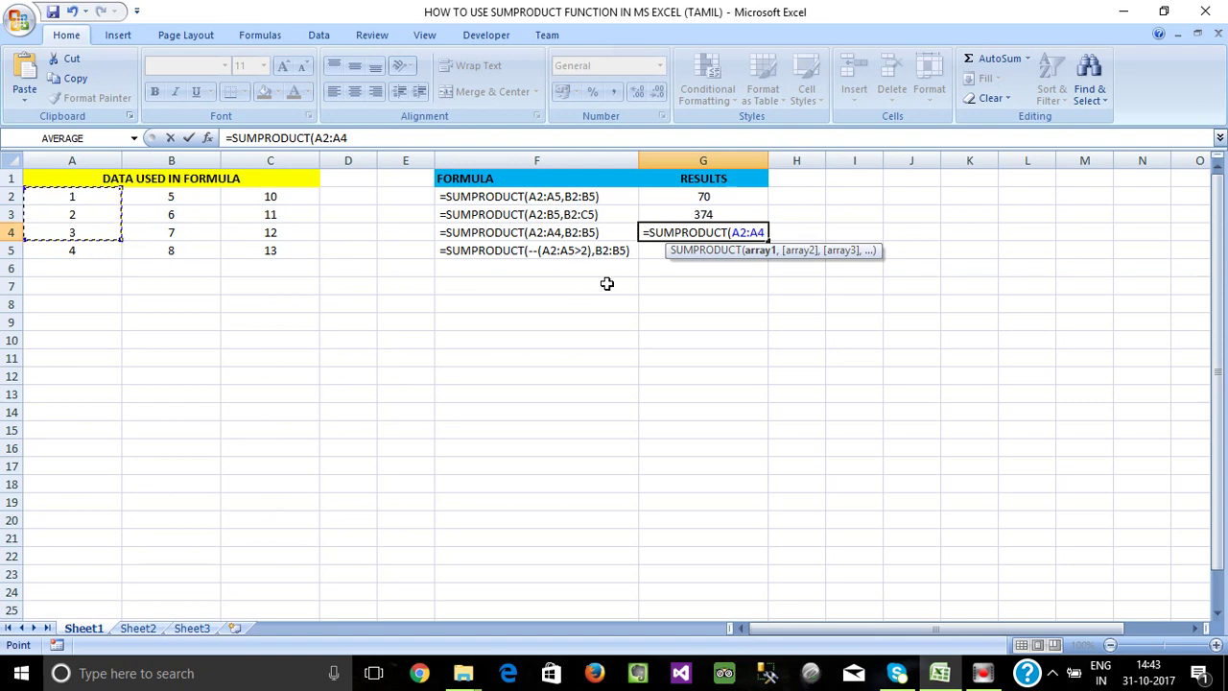
type(",")
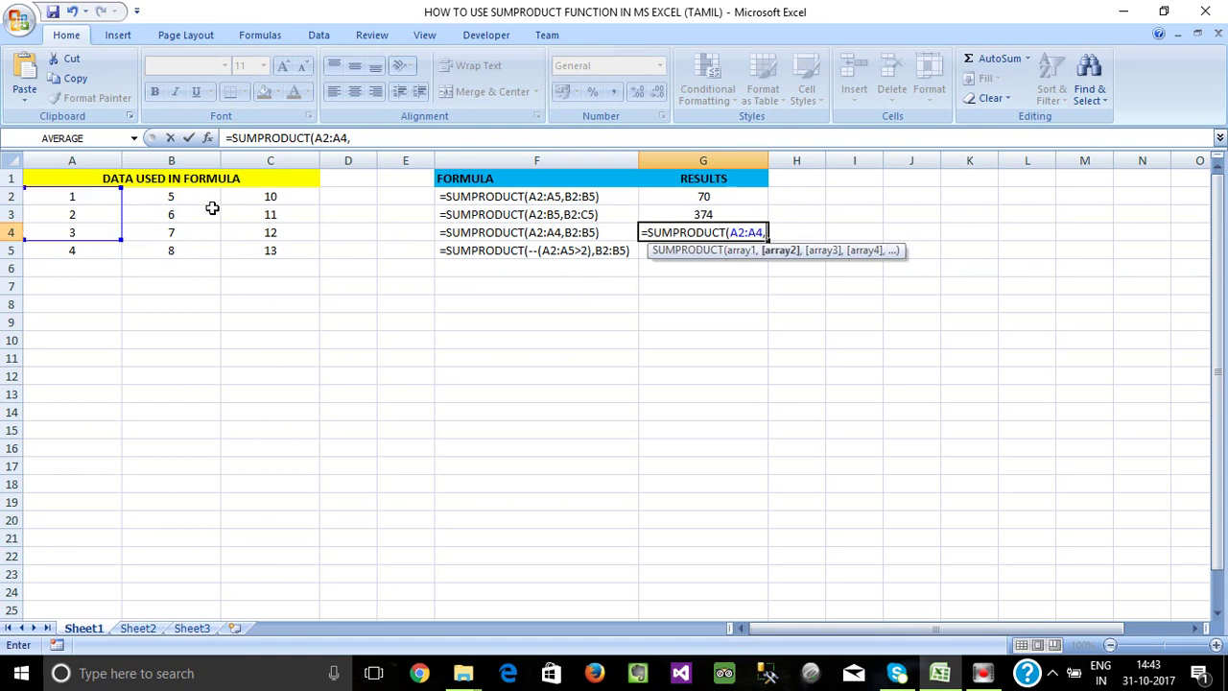
left_click(172, 194)
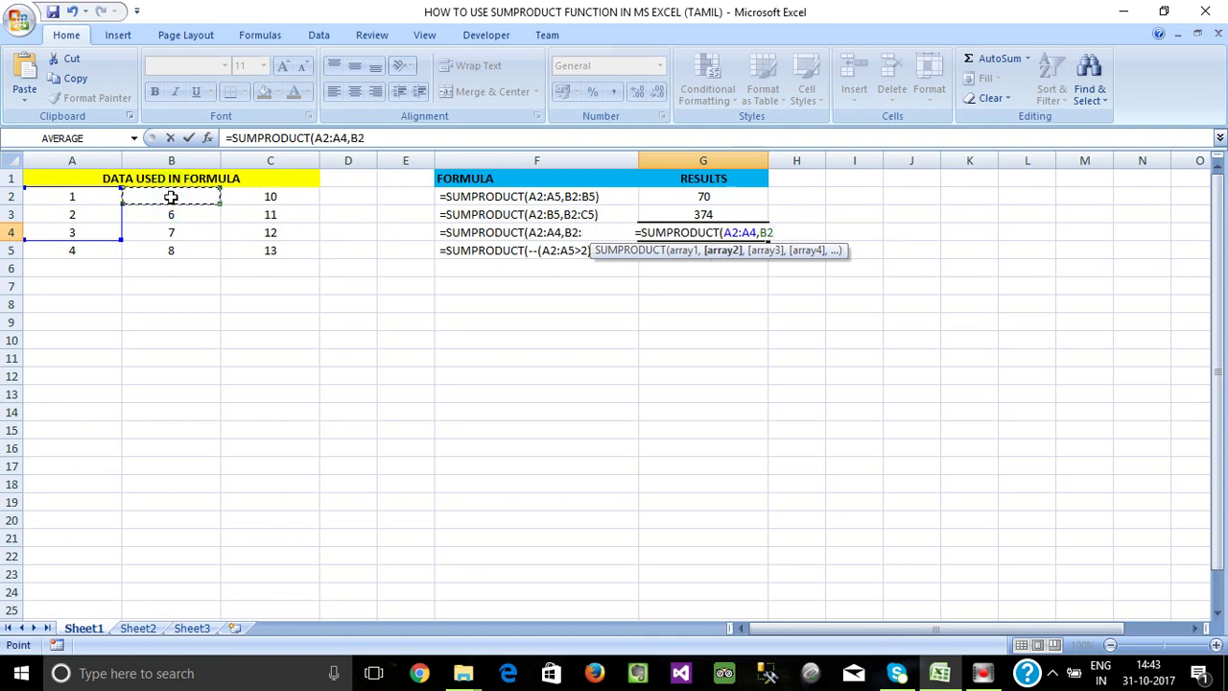
left_click_drag(172, 194, 170, 247)
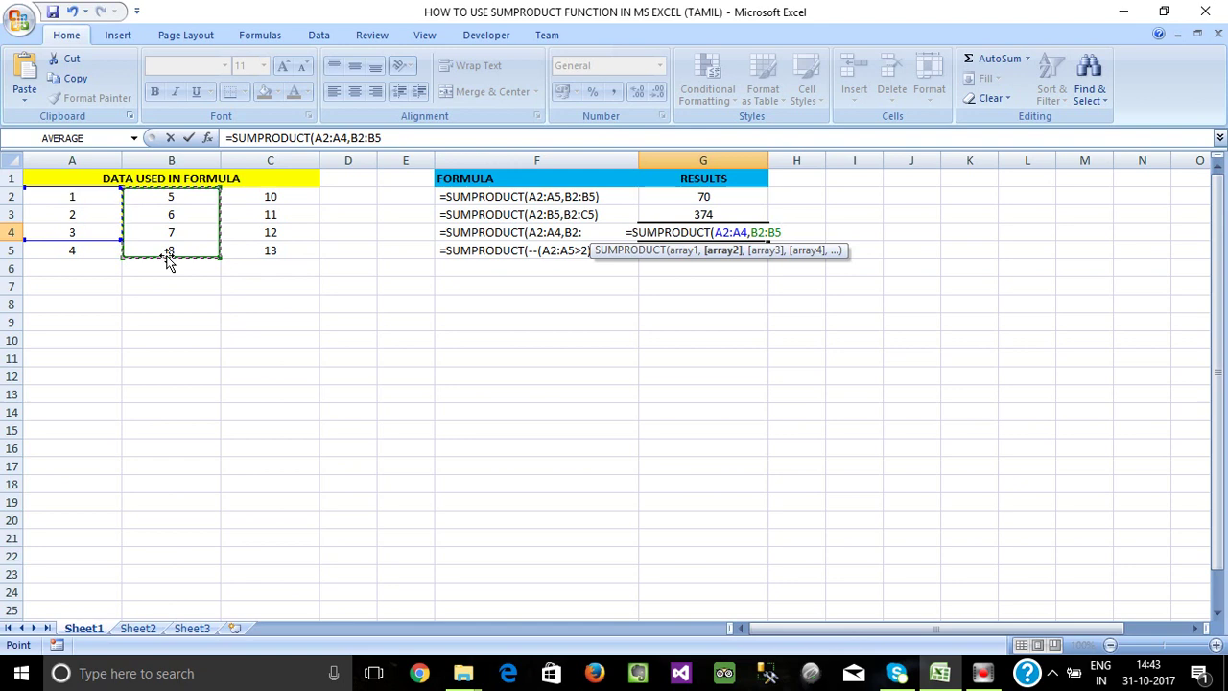
type(")")
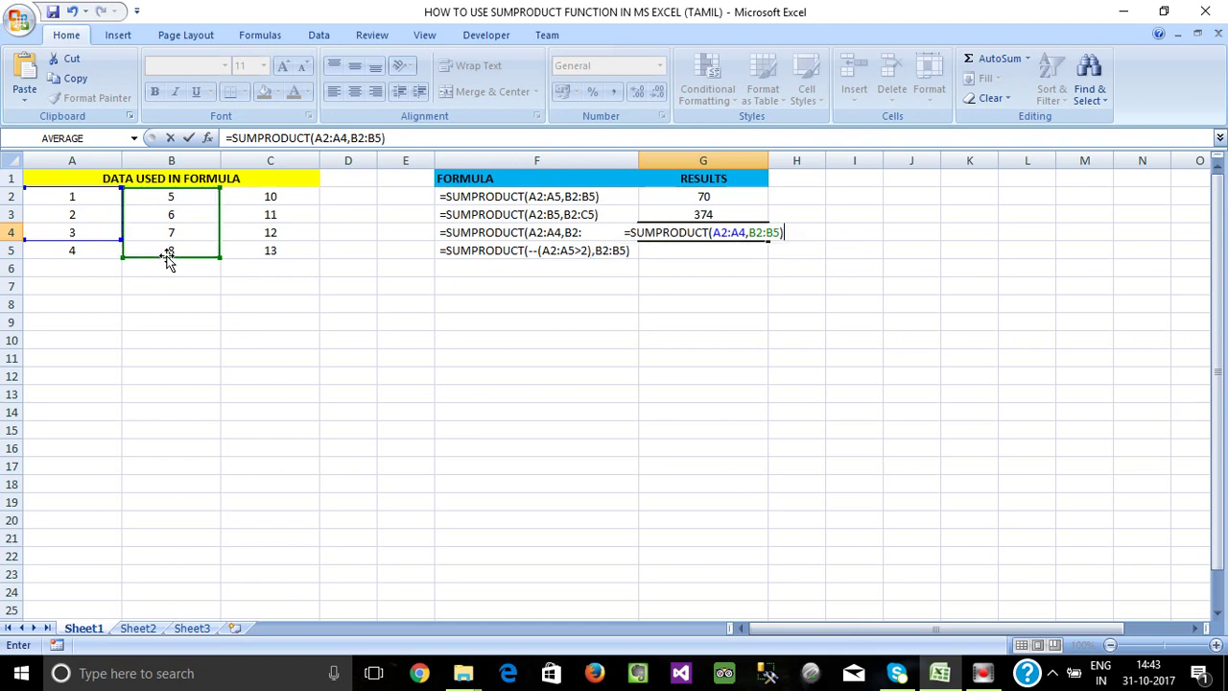
key("Return")
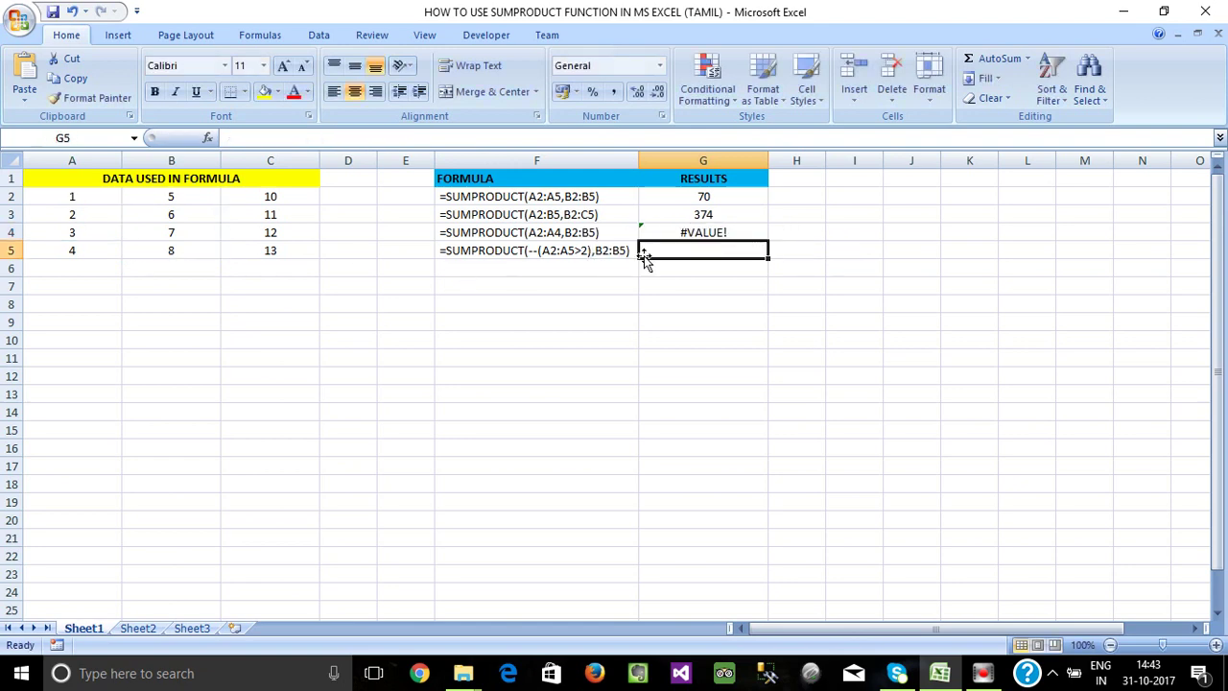
left_click(703, 230)
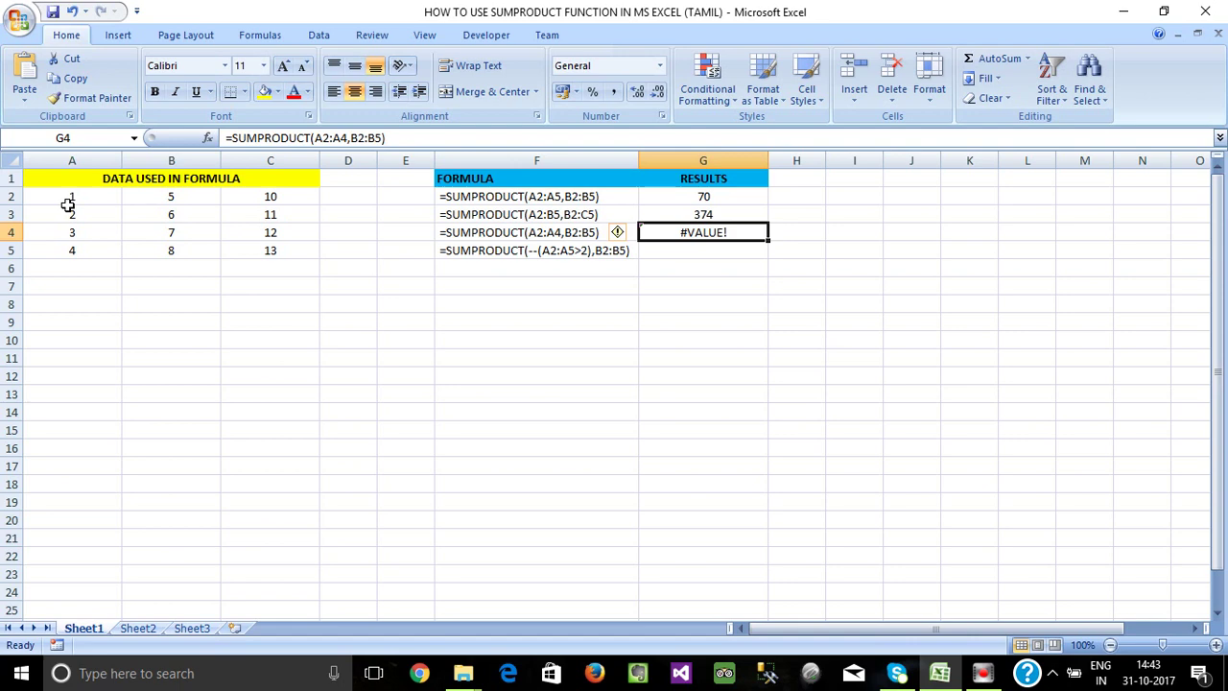
left_click(695, 252)
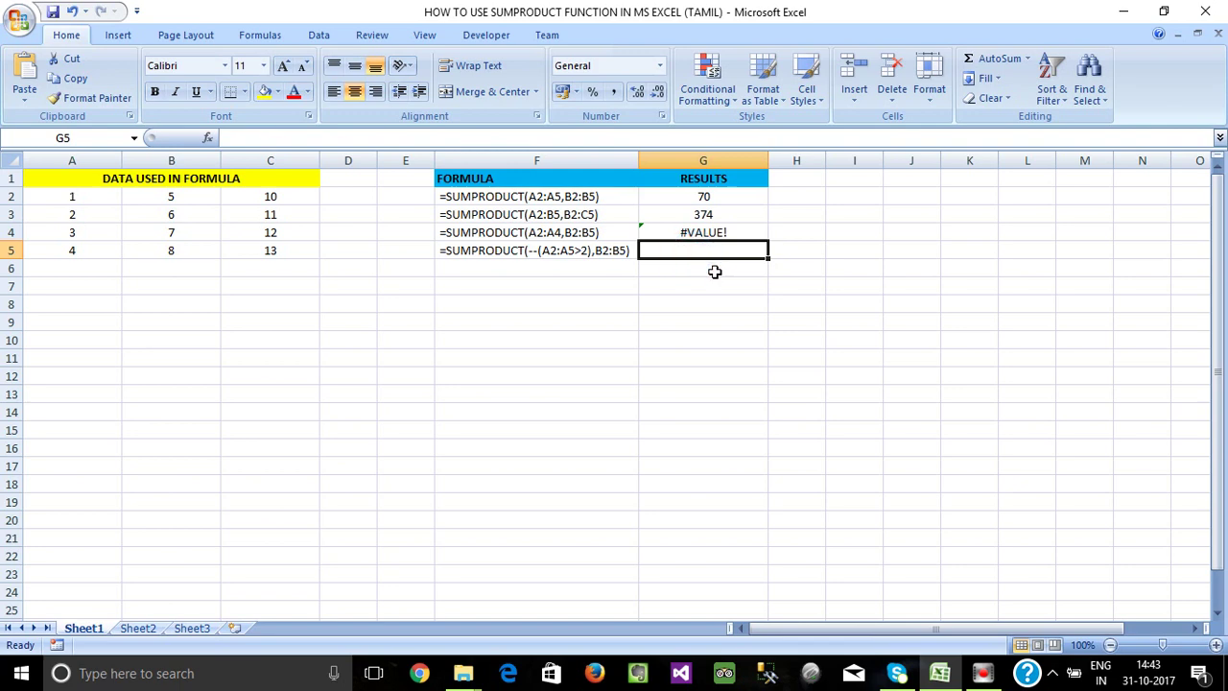
- Enter =SUMPRODUCT((A2:A5>2),B2:B5) in G5
type("=")
type("SUM")
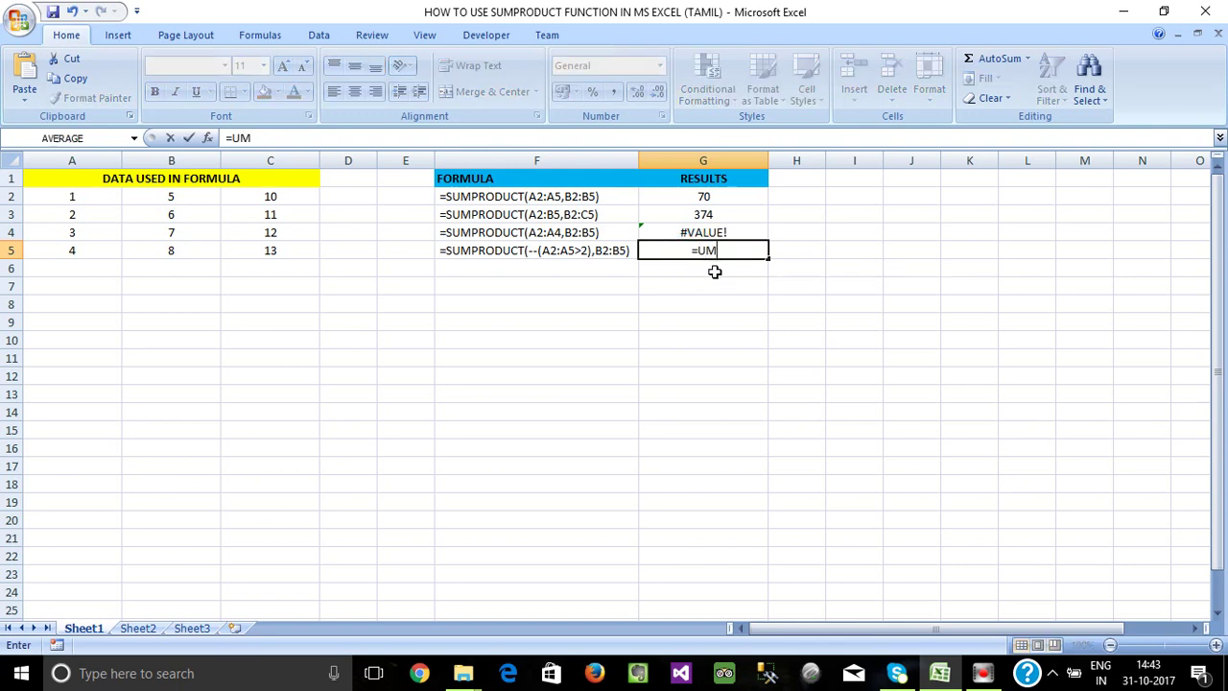
type("P")
key("BackSpace")
key("BackSpace")
key("BackSpace")
type("SU")
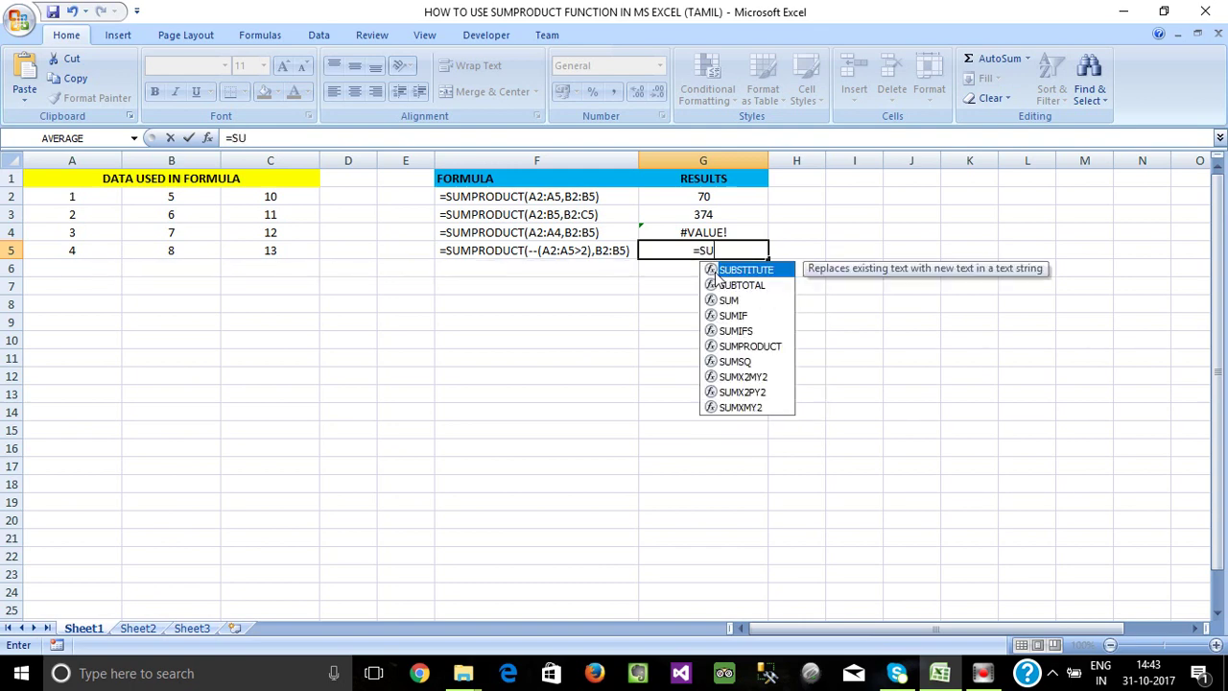
type("MPRO")
key("Tab")
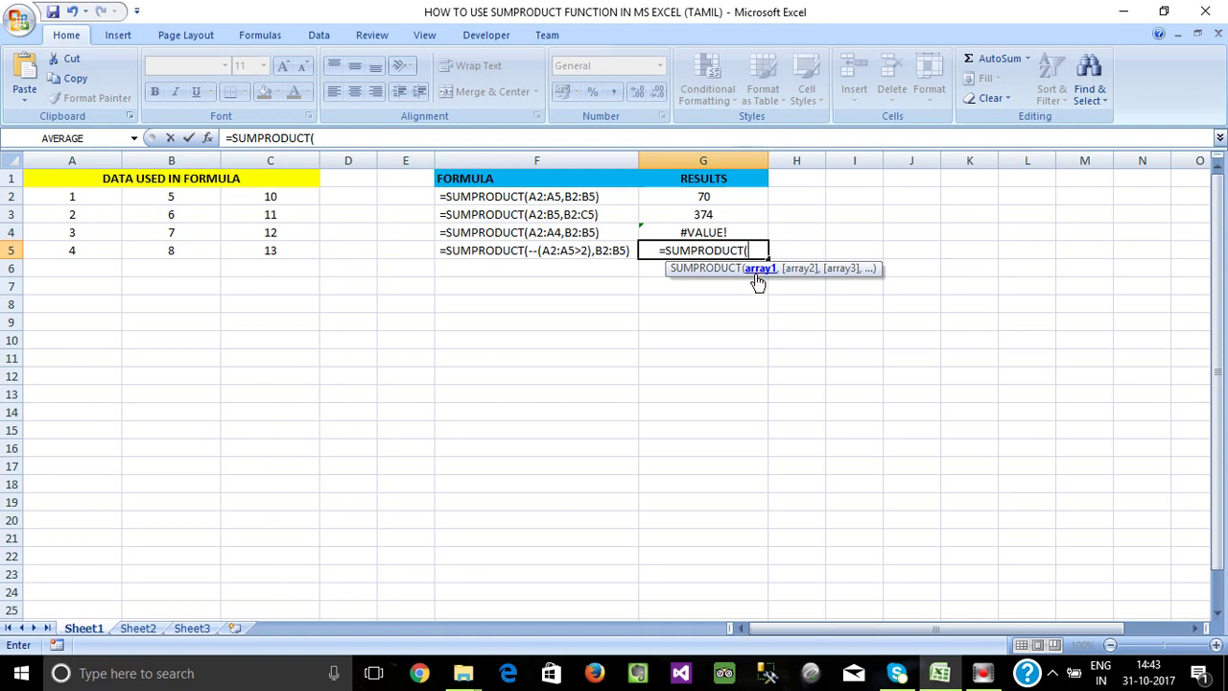
type("(")
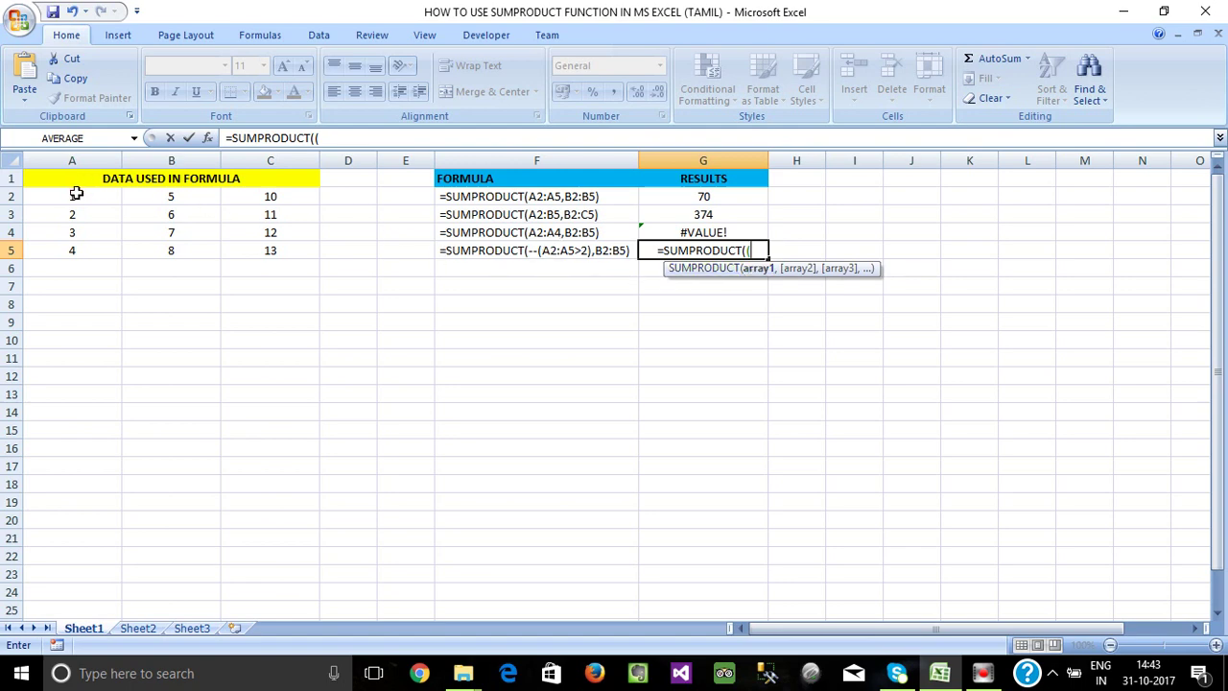
left_click_drag(76, 197, 80, 245)
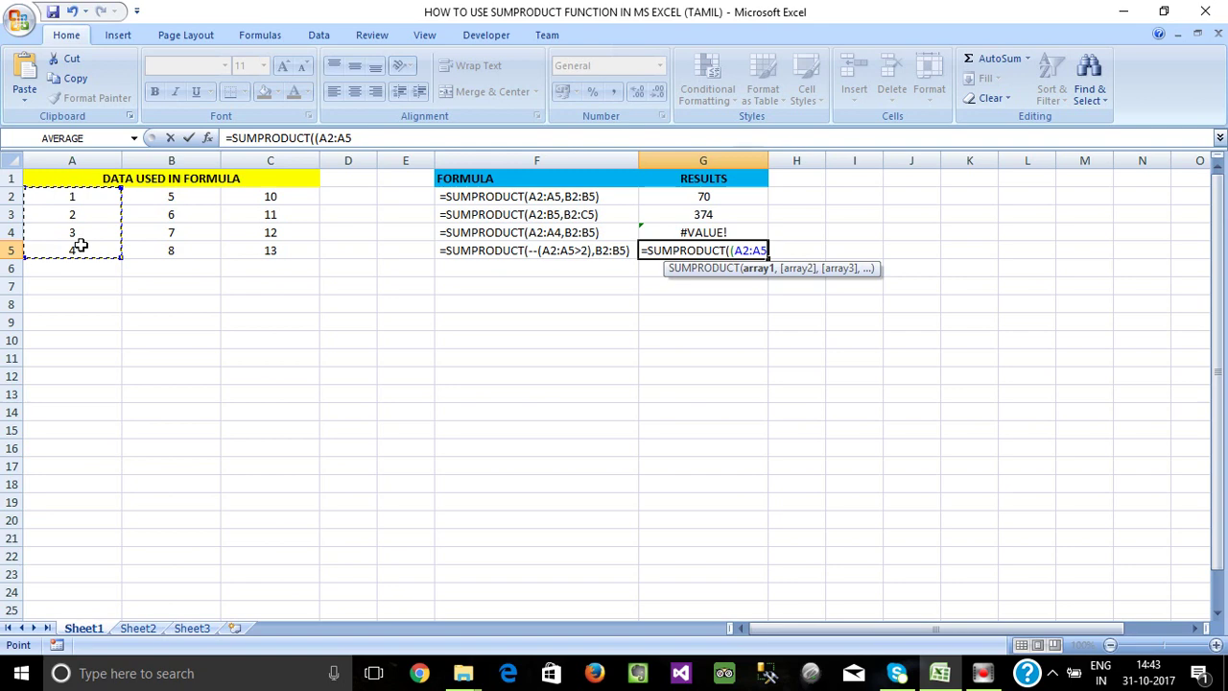
type(">")
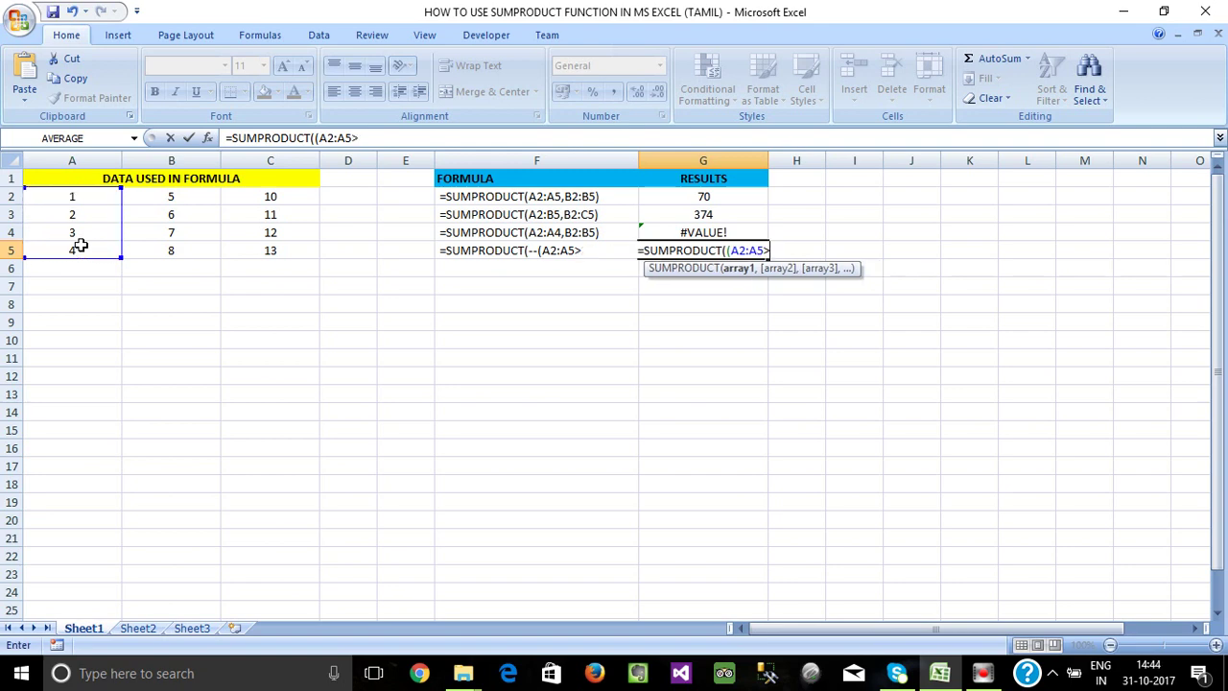
type("2")
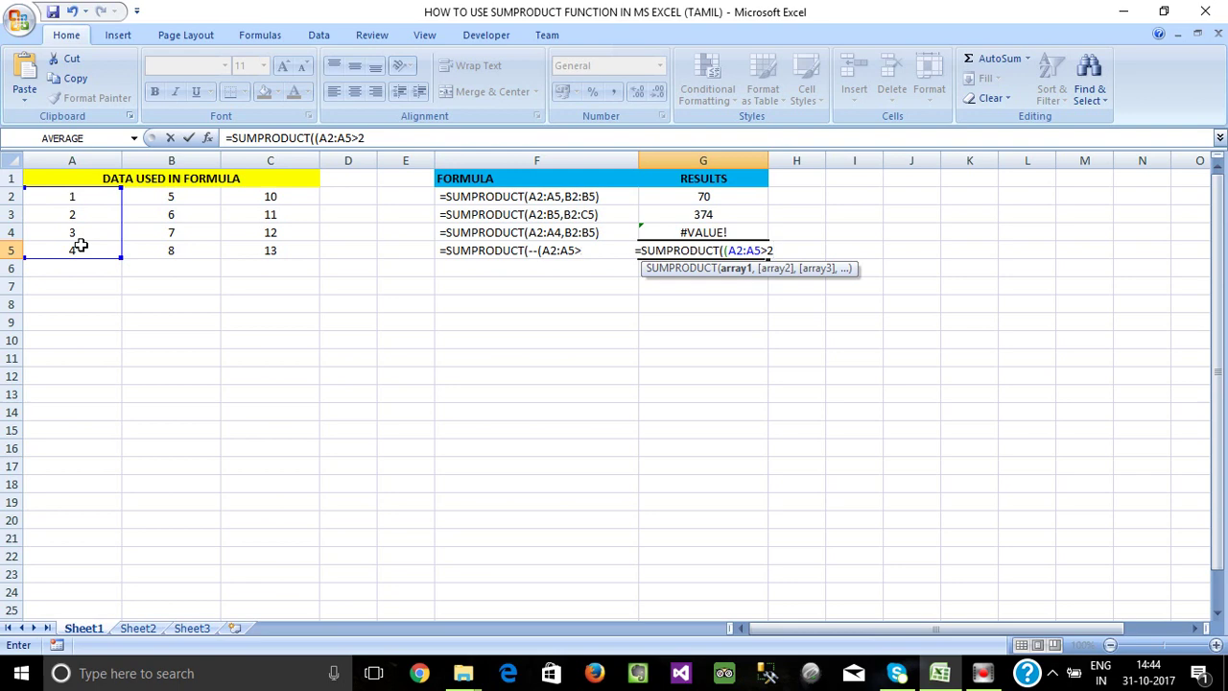
type(")")
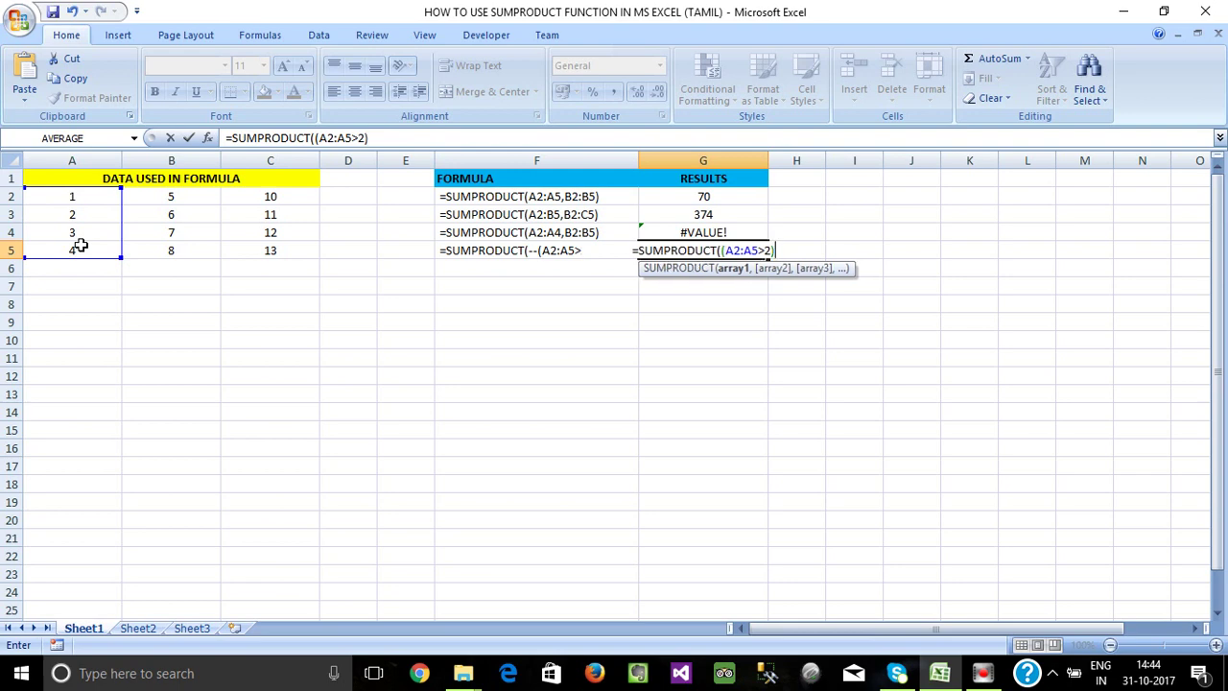
type(",")
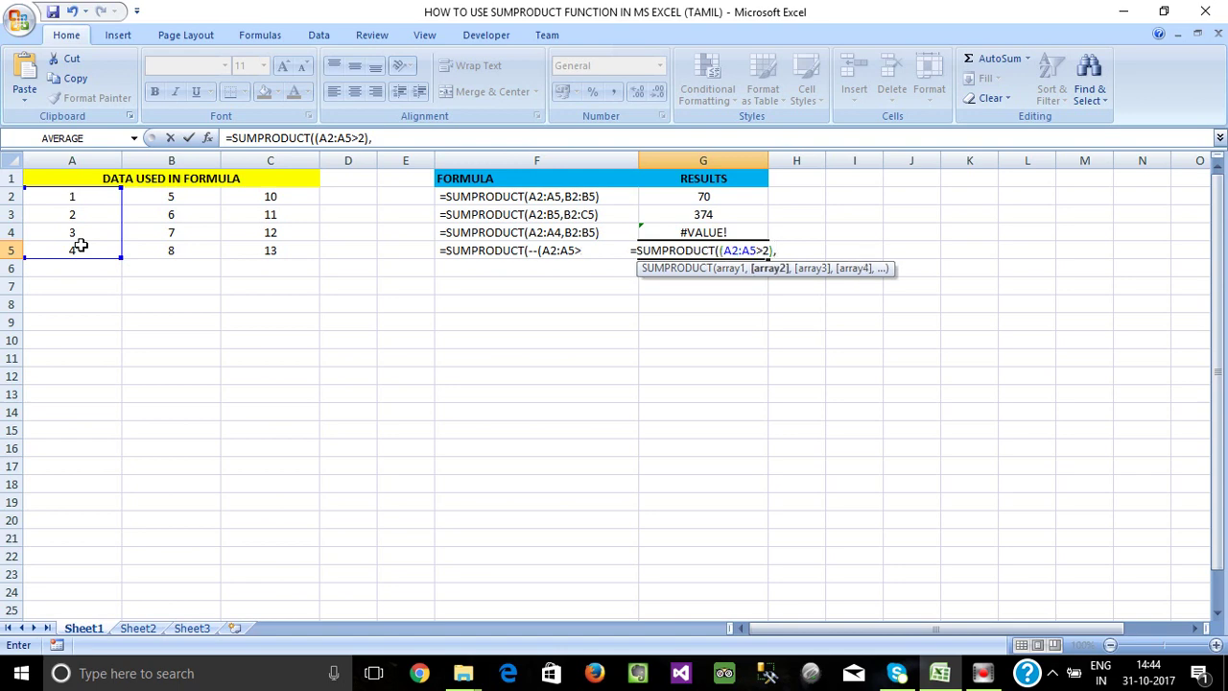
left_click(157, 190)
left_click_drag(156, 190, 168, 249)
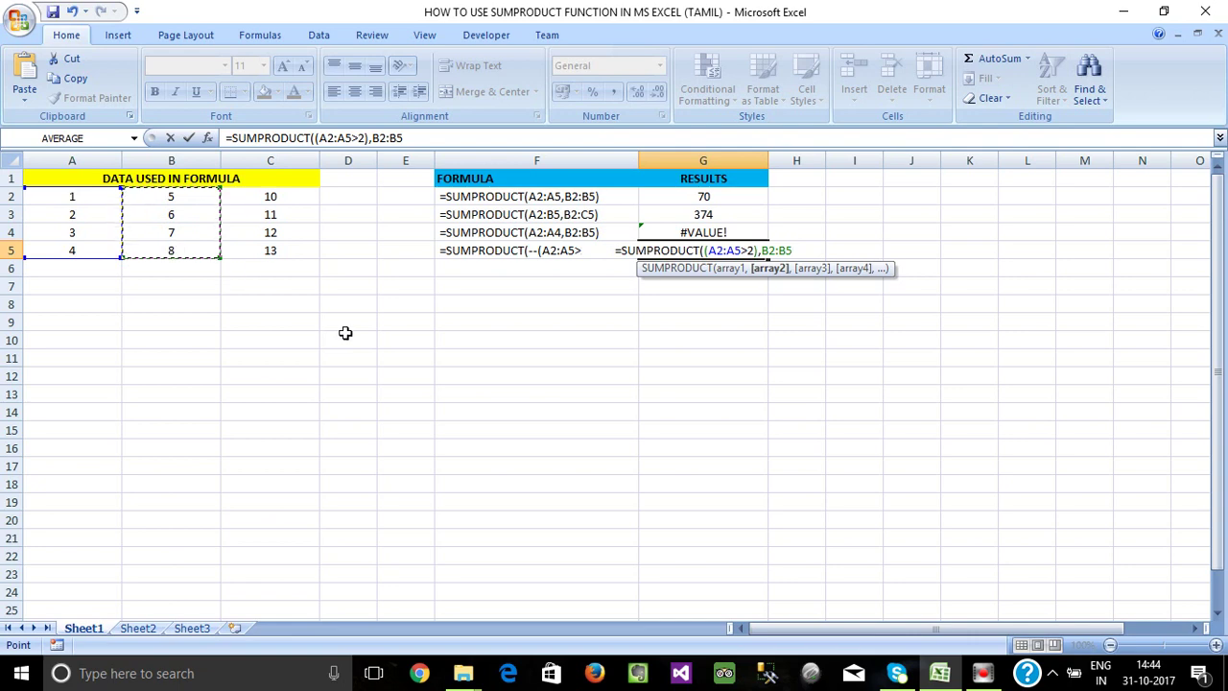
type(")")
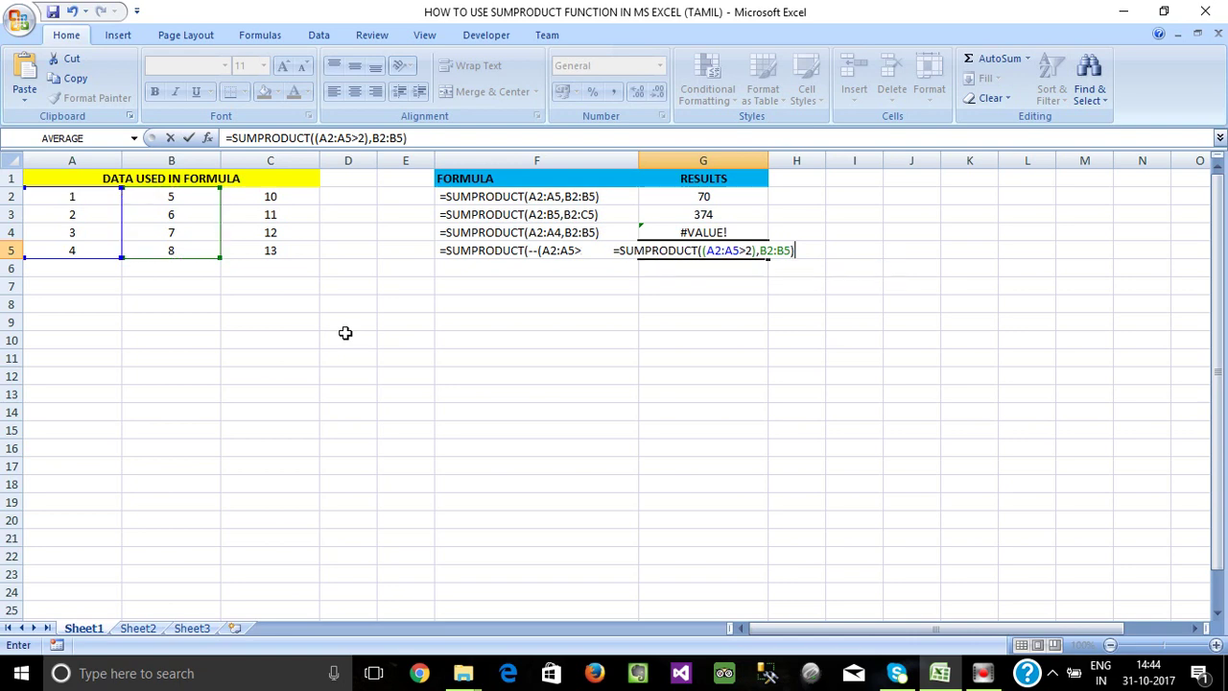
key("Return")
- Evaluate the A2:A5>2 part of the G5 formula with F9, then cancel the edit
left_click(702, 252)
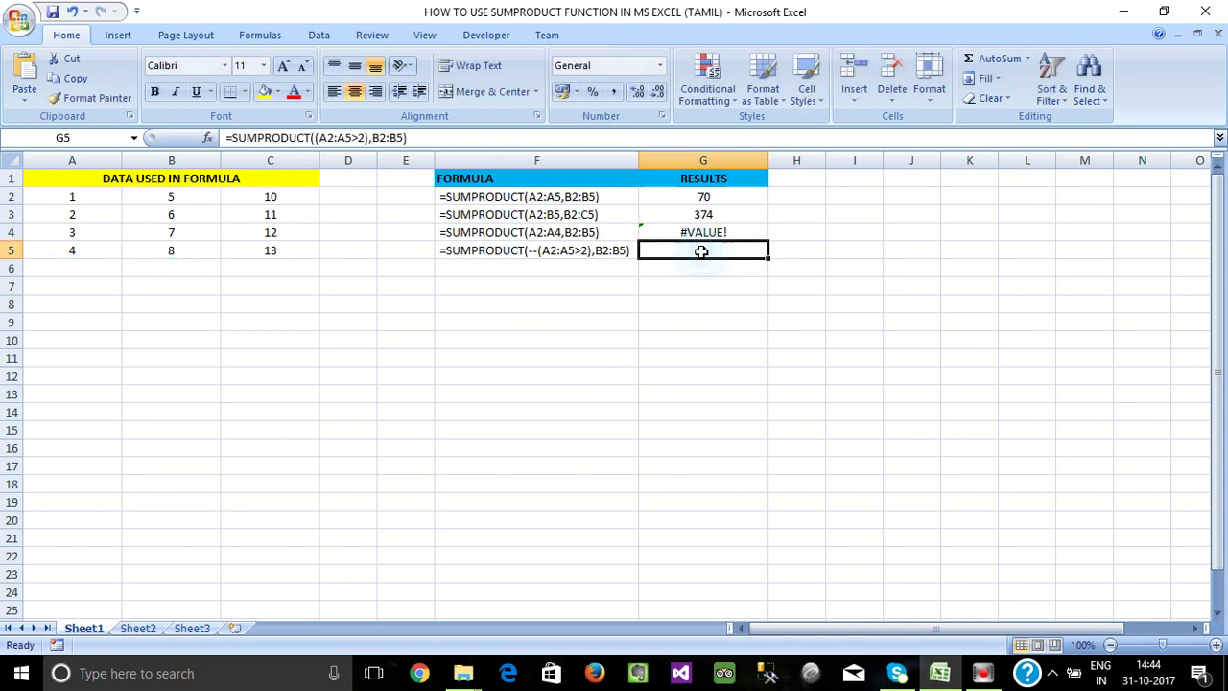
double_click(702, 252)
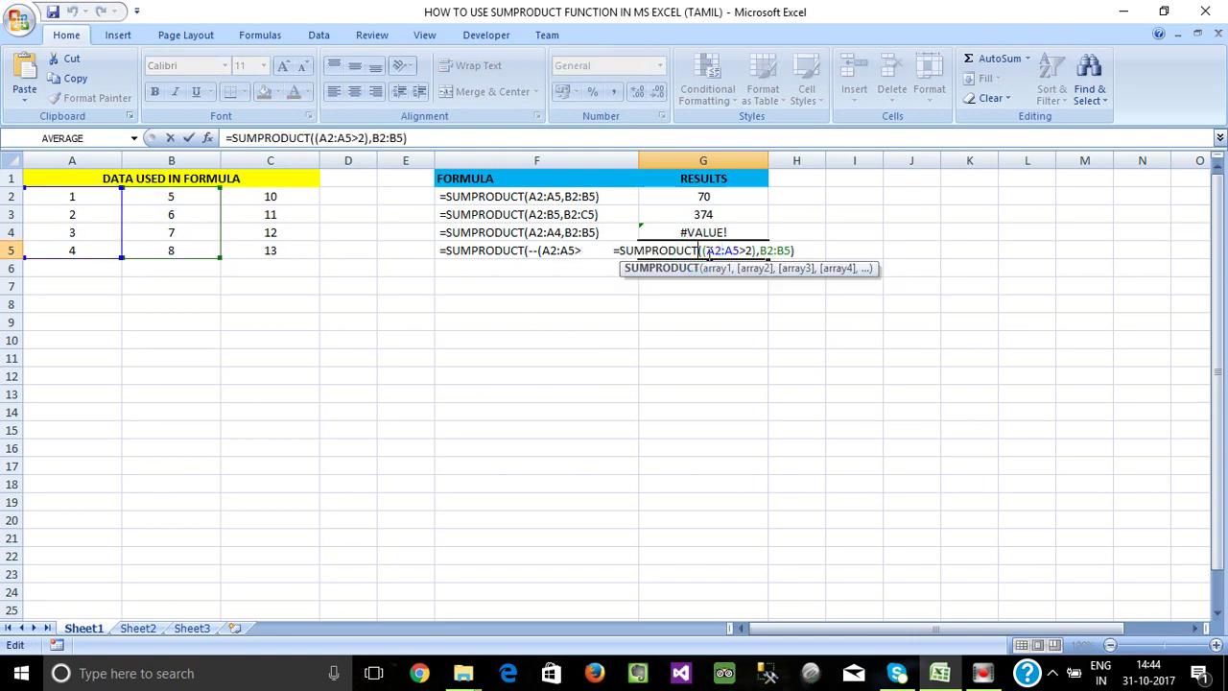
left_click_drag(706, 250, 731, 250)
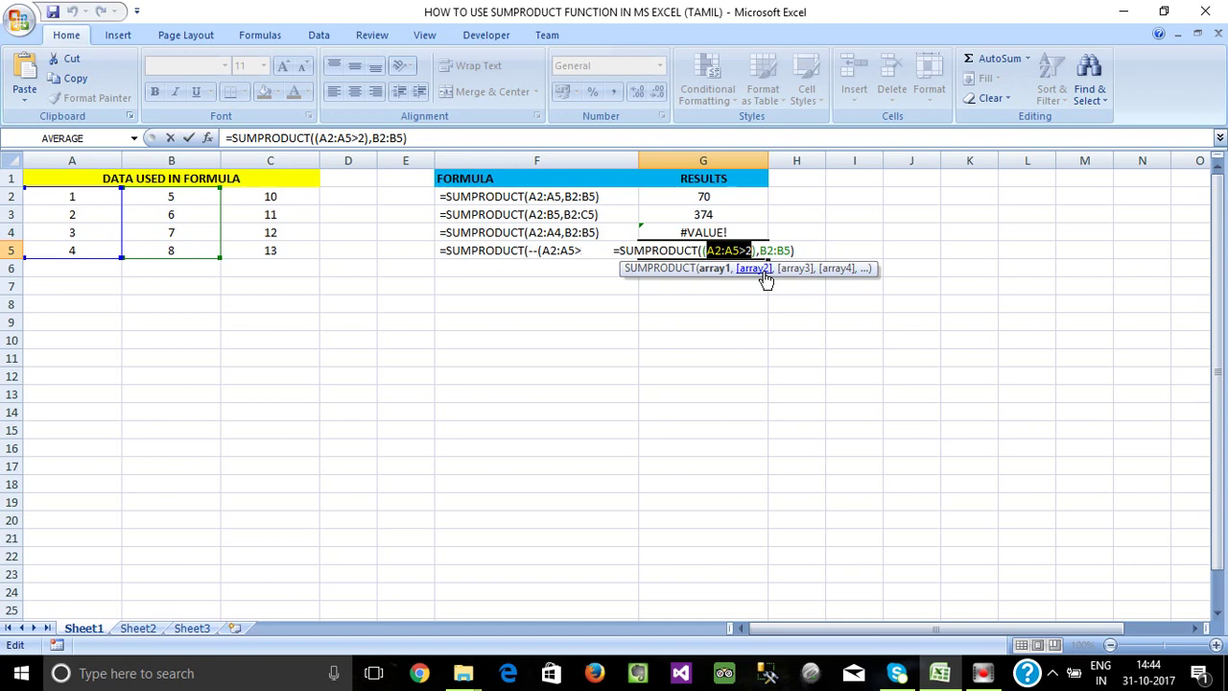
key("F9")
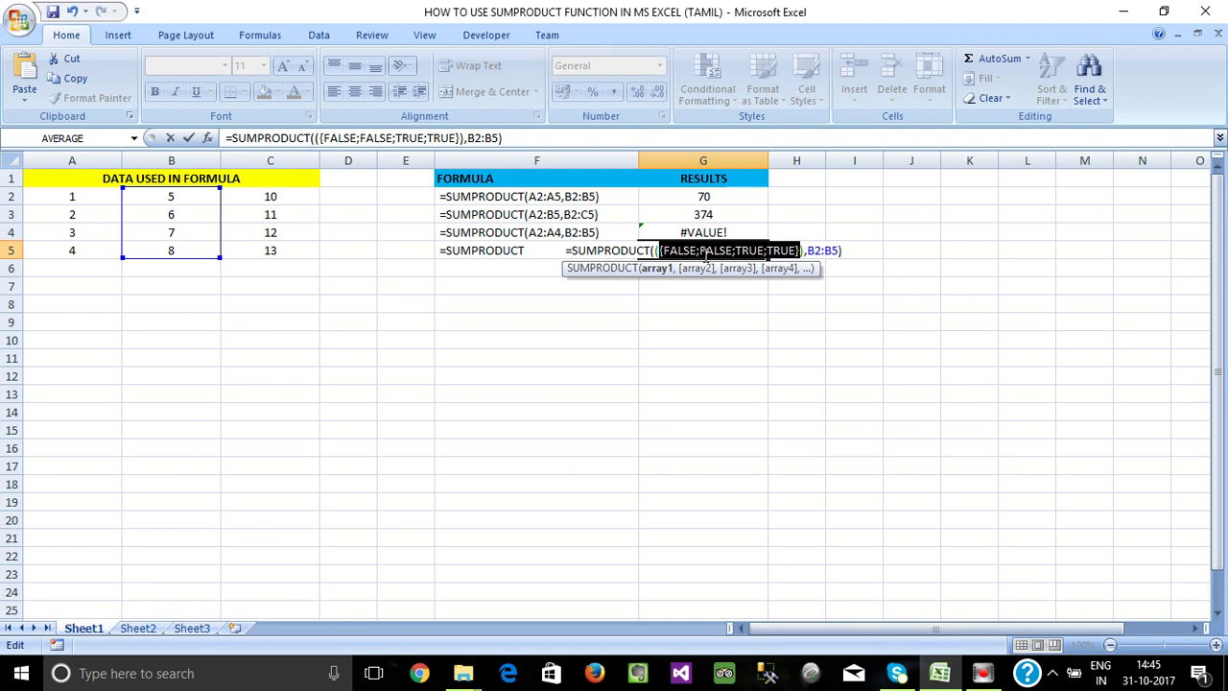
key("Escape")
- Insert -- before the condition so G5 reads =SUMPRODUCT(--(A2:A5>2),B2:B5), returning 15
double_click(703, 252)
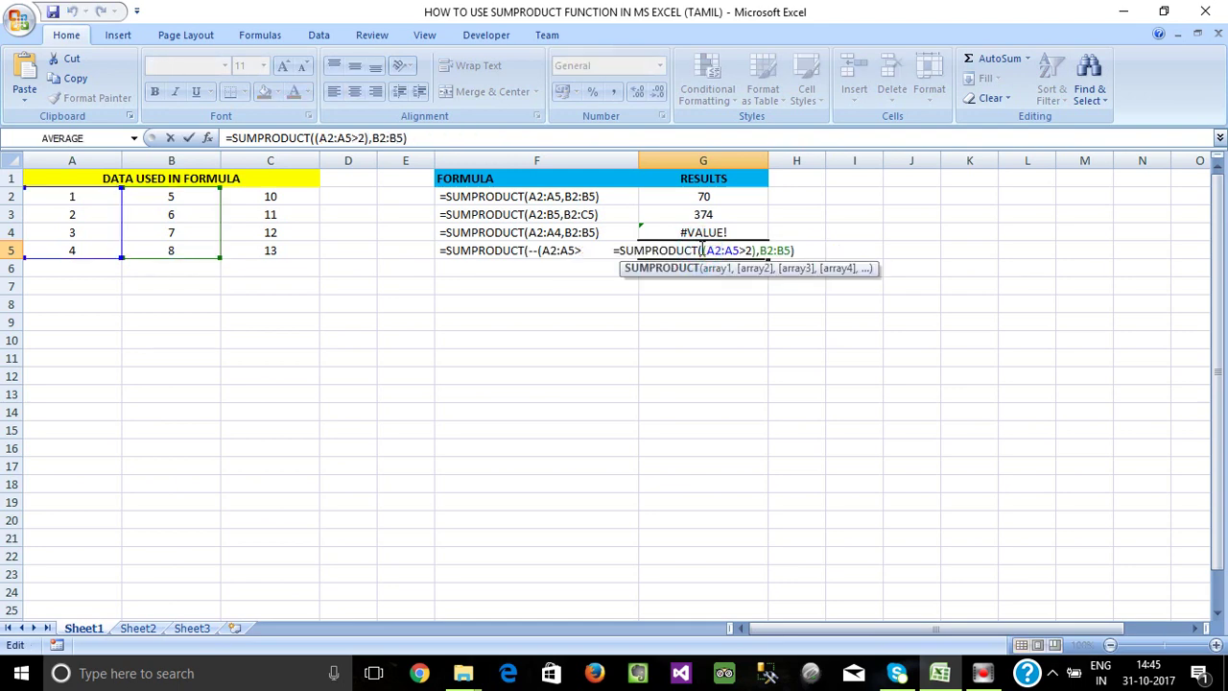
type("--")
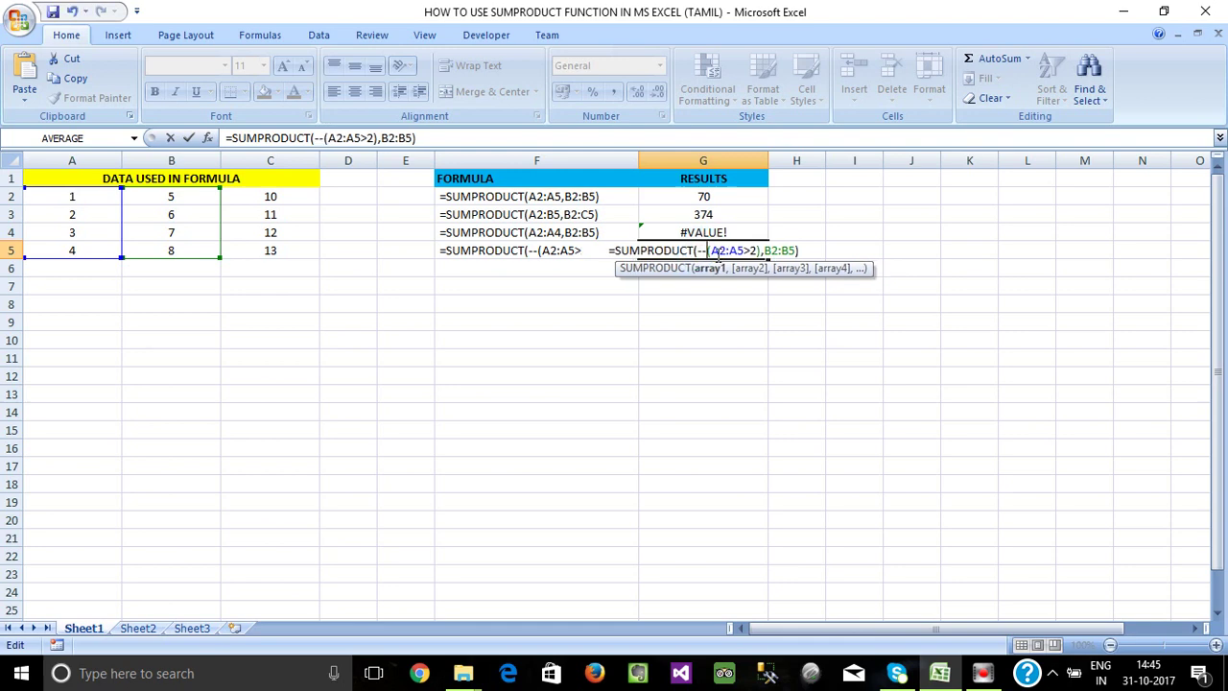
key("Return")
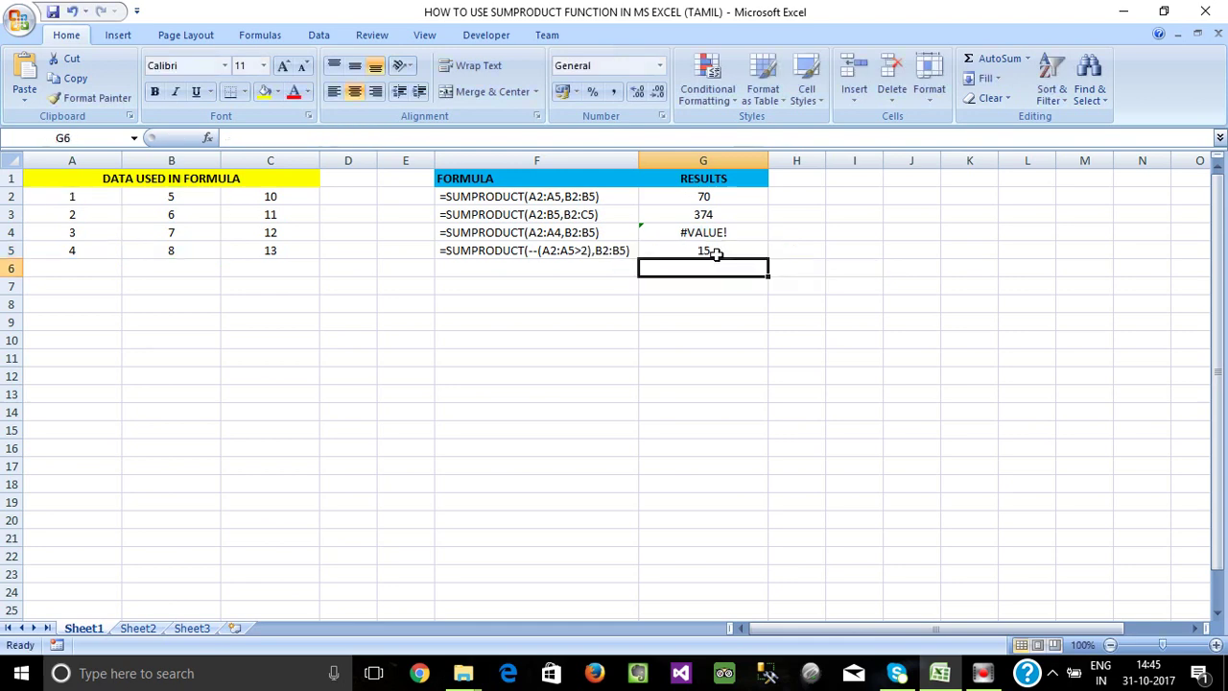
left_click(707, 252)
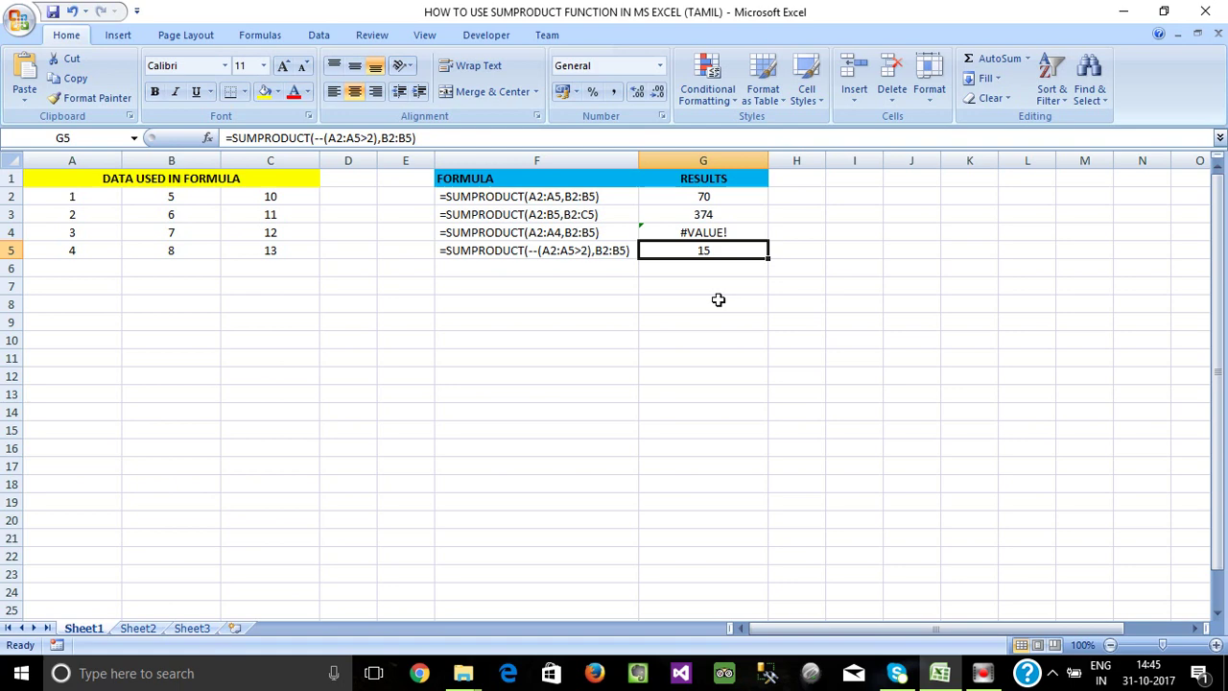
left_click(718, 286)
left_click(707, 248)
left_click(707, 285)
left_click(708, 250)
left_click_drag(69, 198, 73, 247)
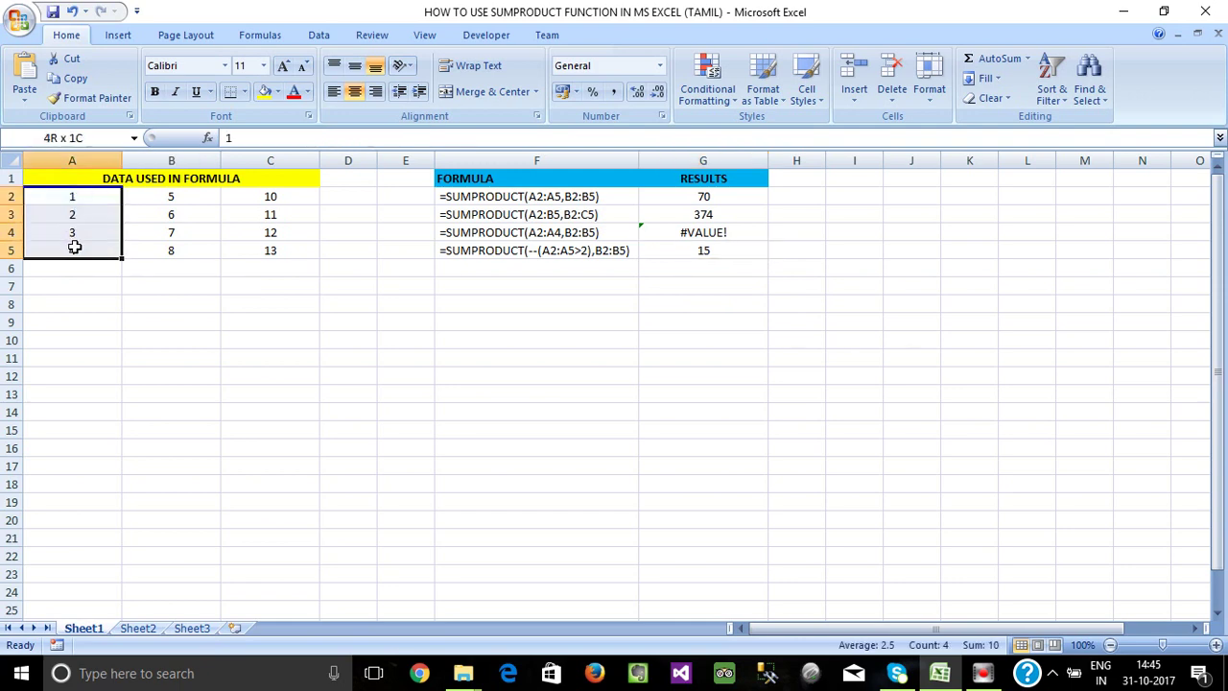
left_click(75, 247)
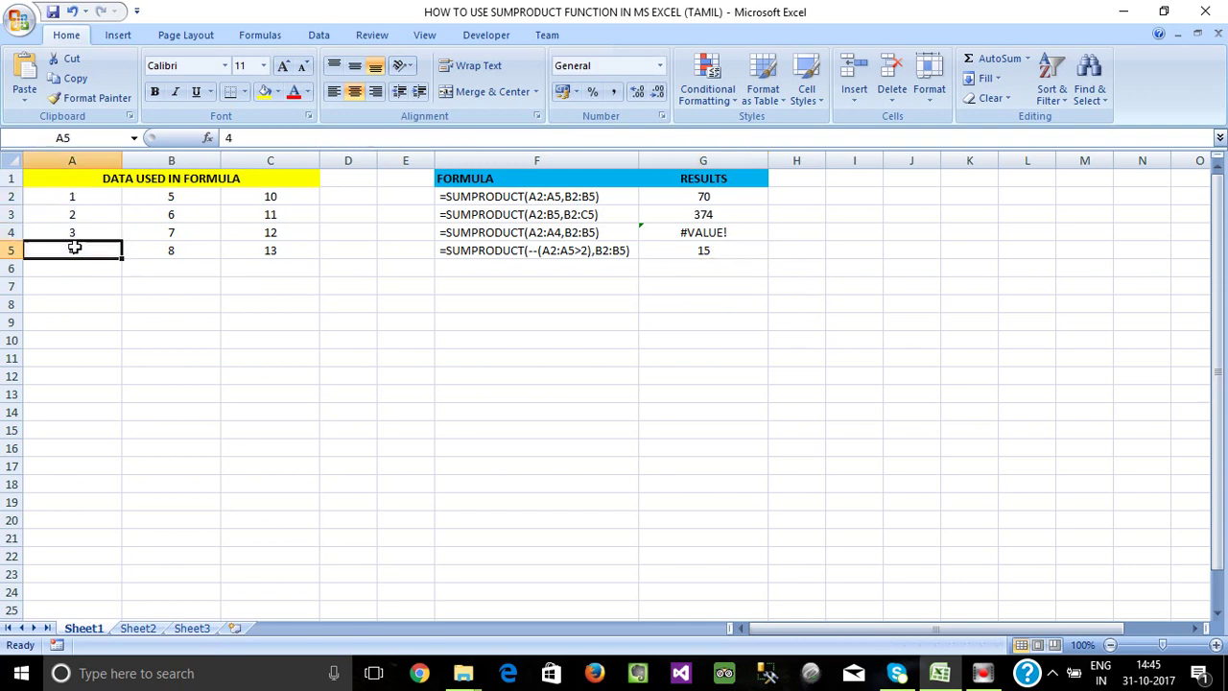
left_click(75, 238)
left_click(77, 243)
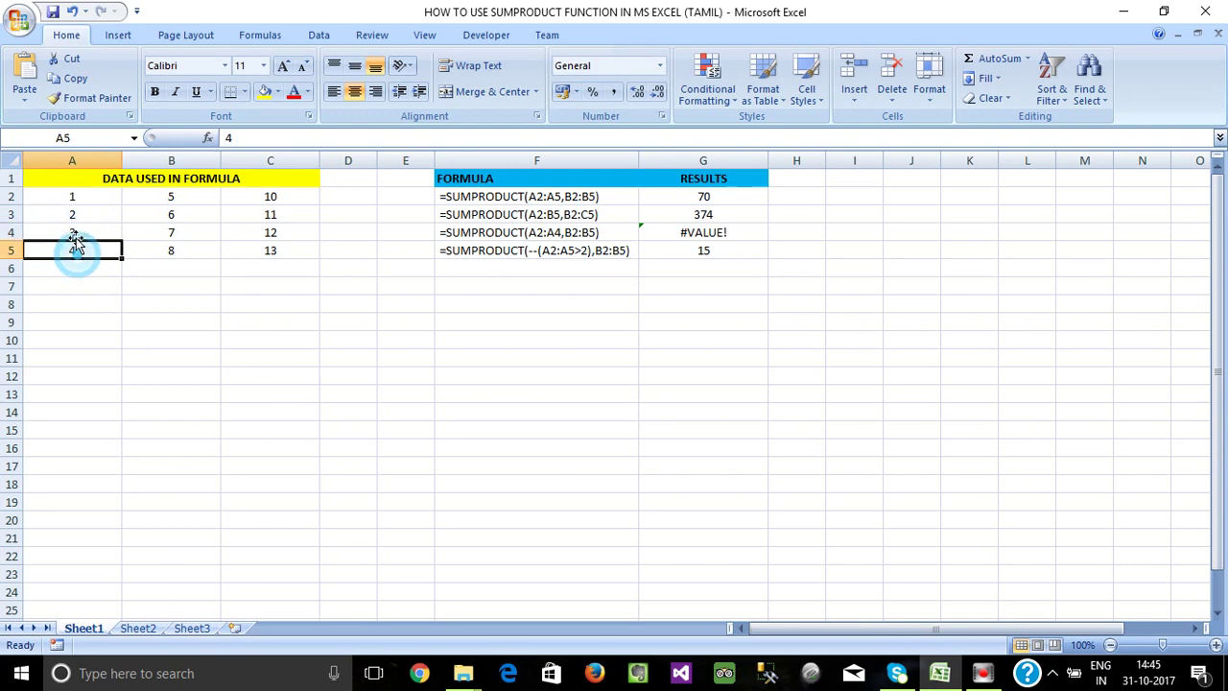
left_click(76, 233)
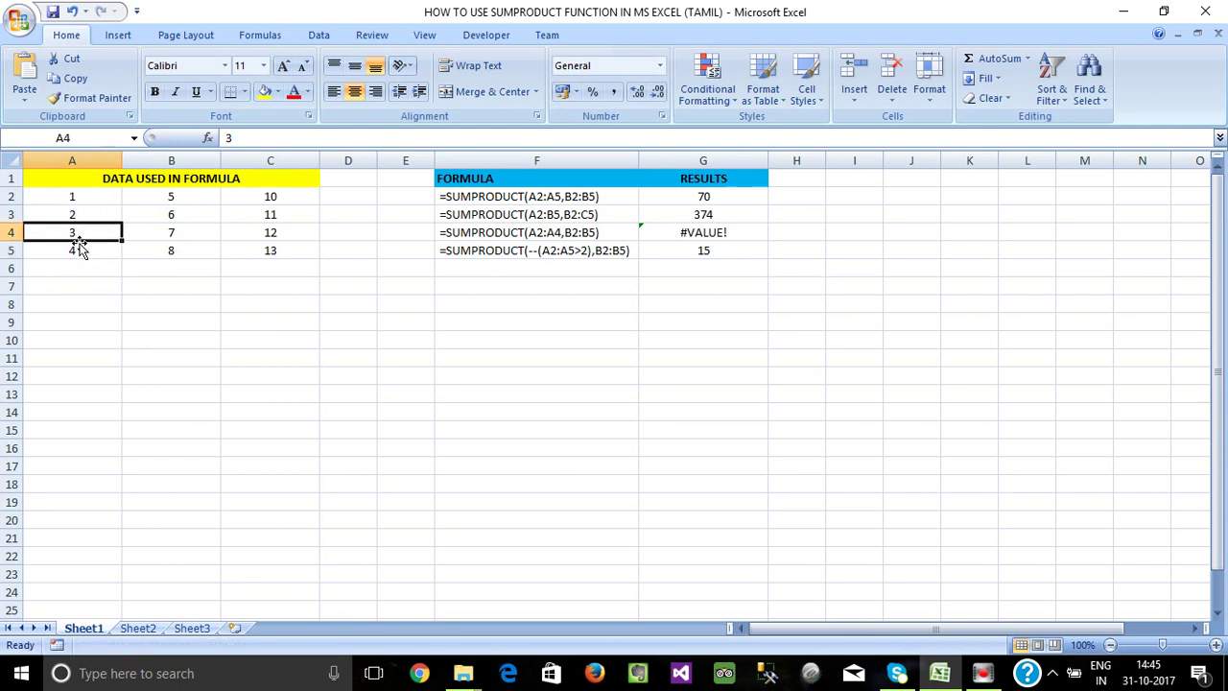
left_click(76, 235)
left_click(165, 234)
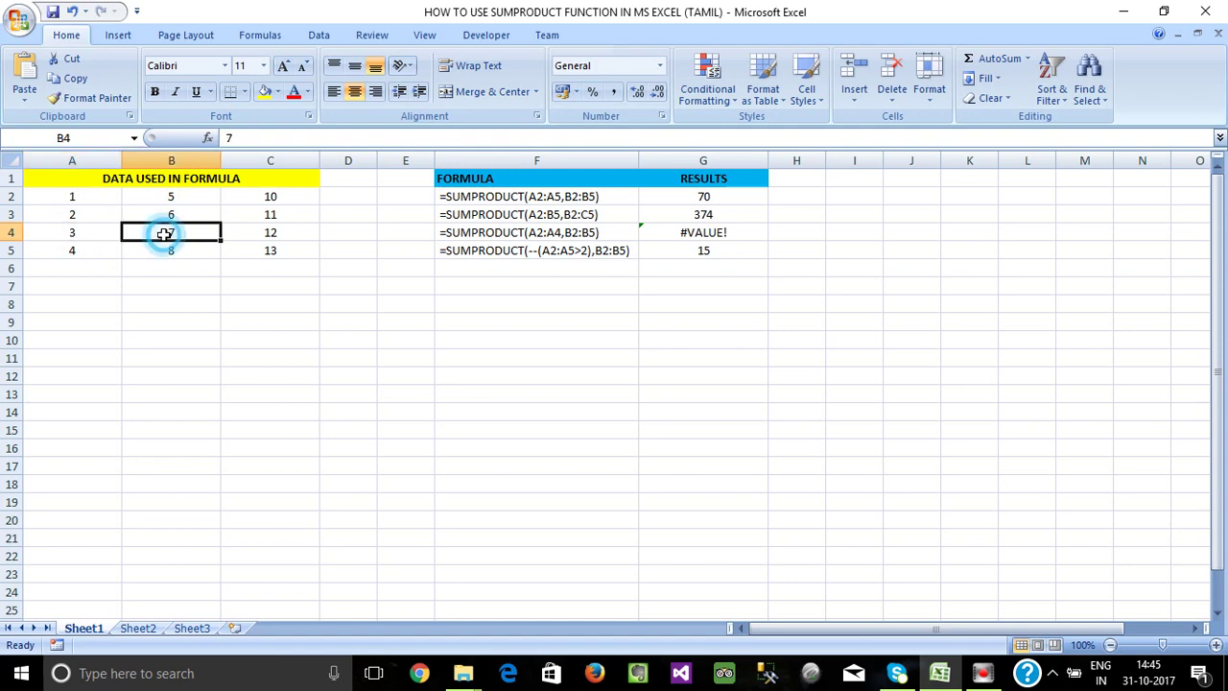
left_click(70, 254)
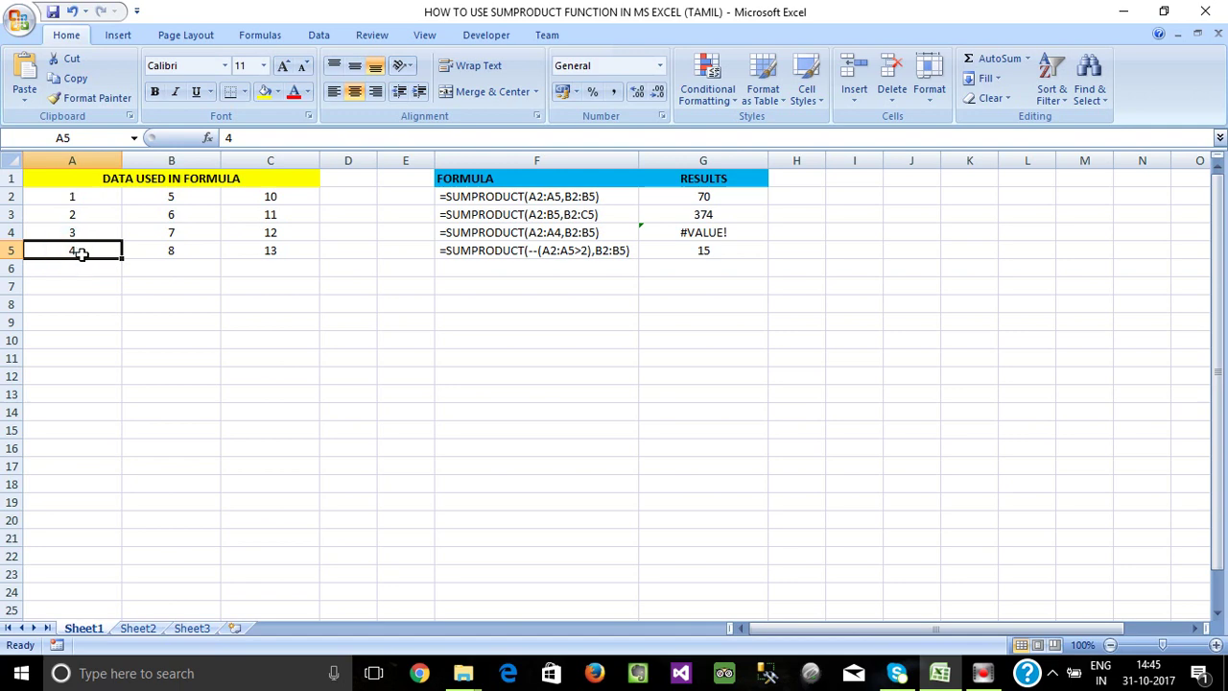
left_click(167, 254)
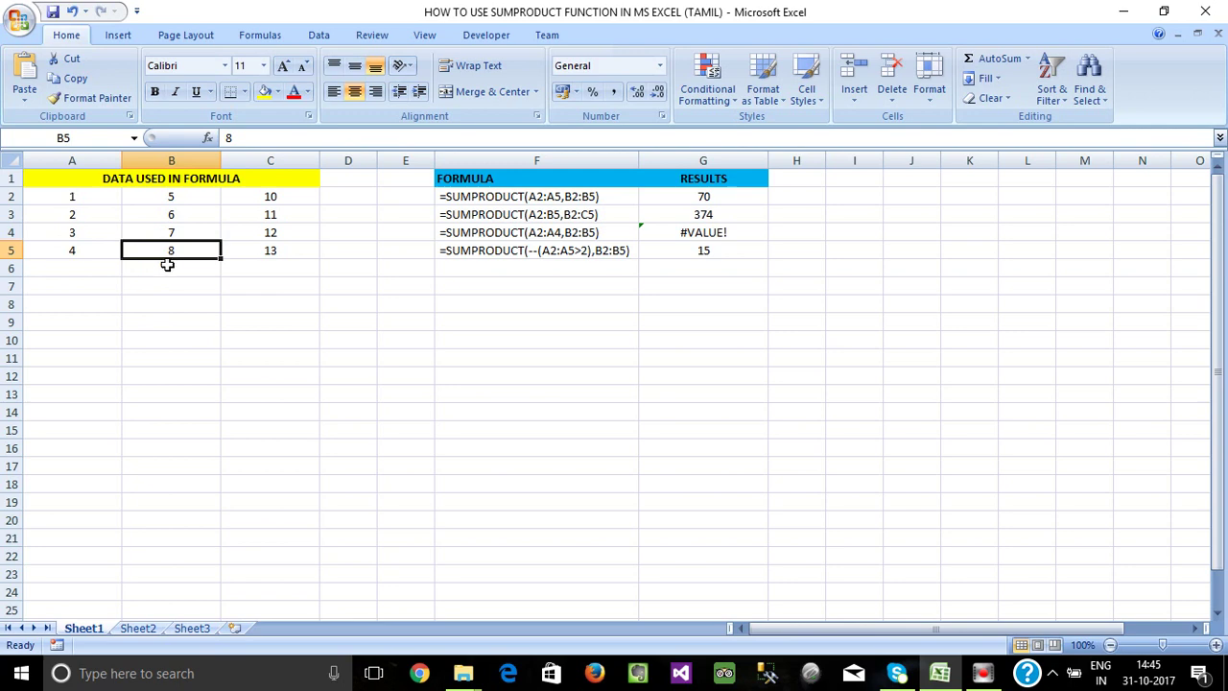
left_click(92, 267)
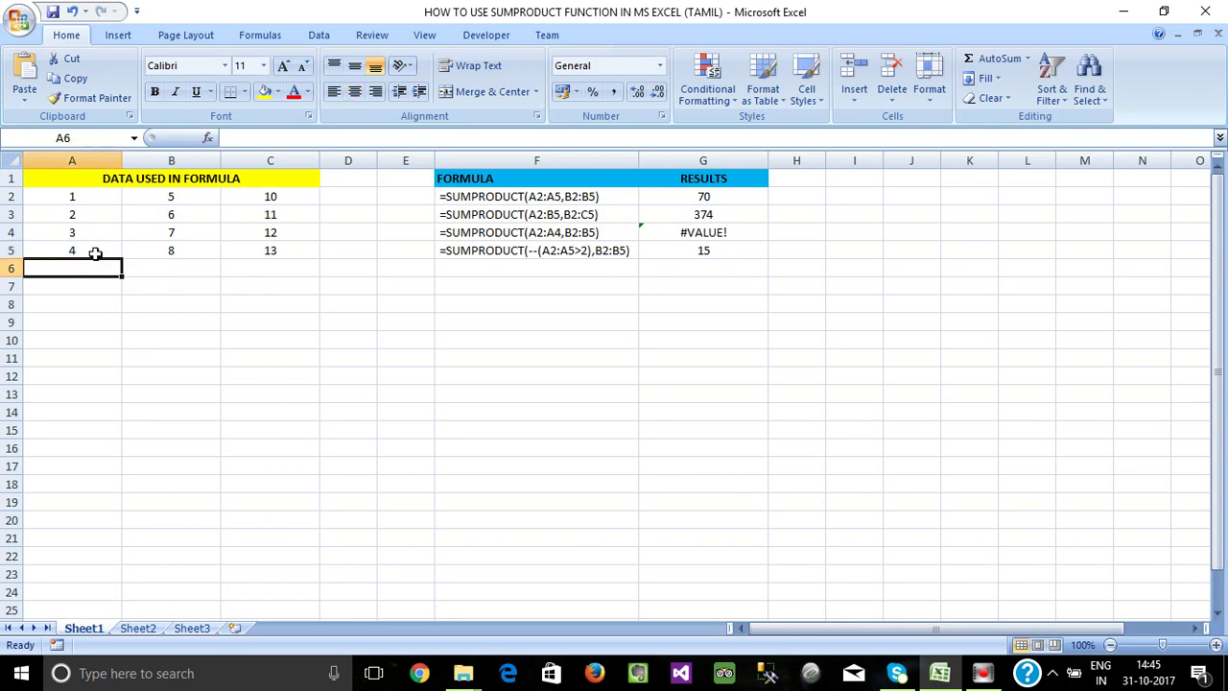
left_click(158, 232)
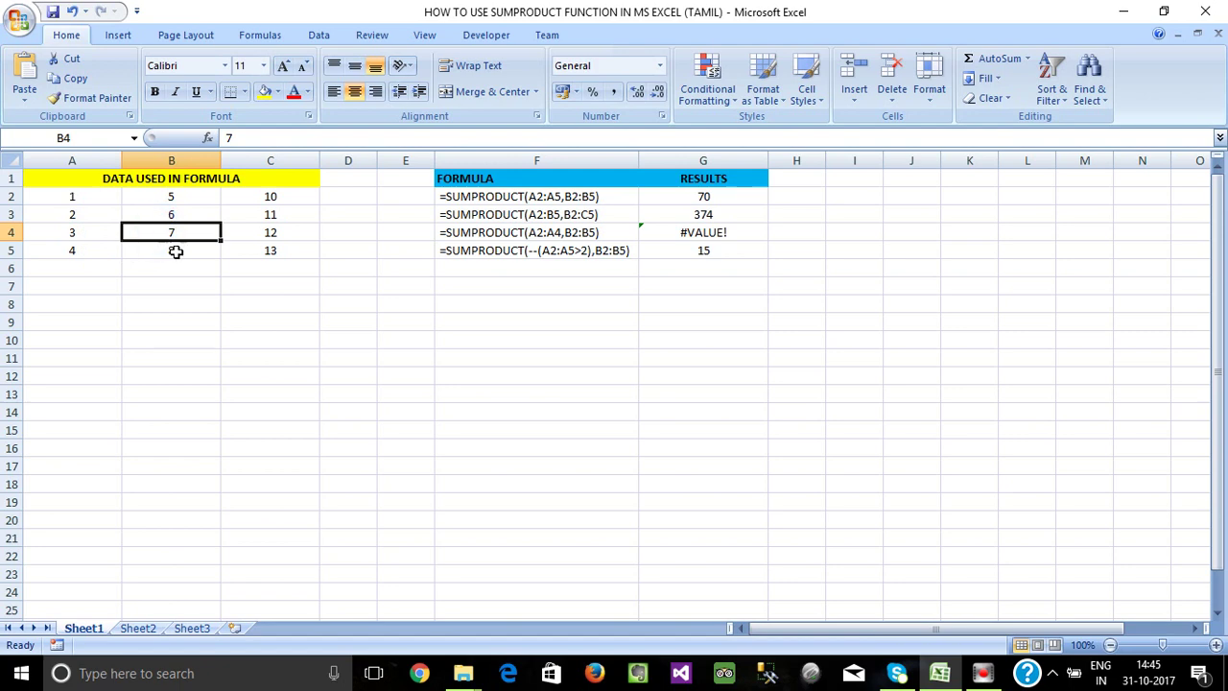
left_click_drag(170, 233, 173, 252)
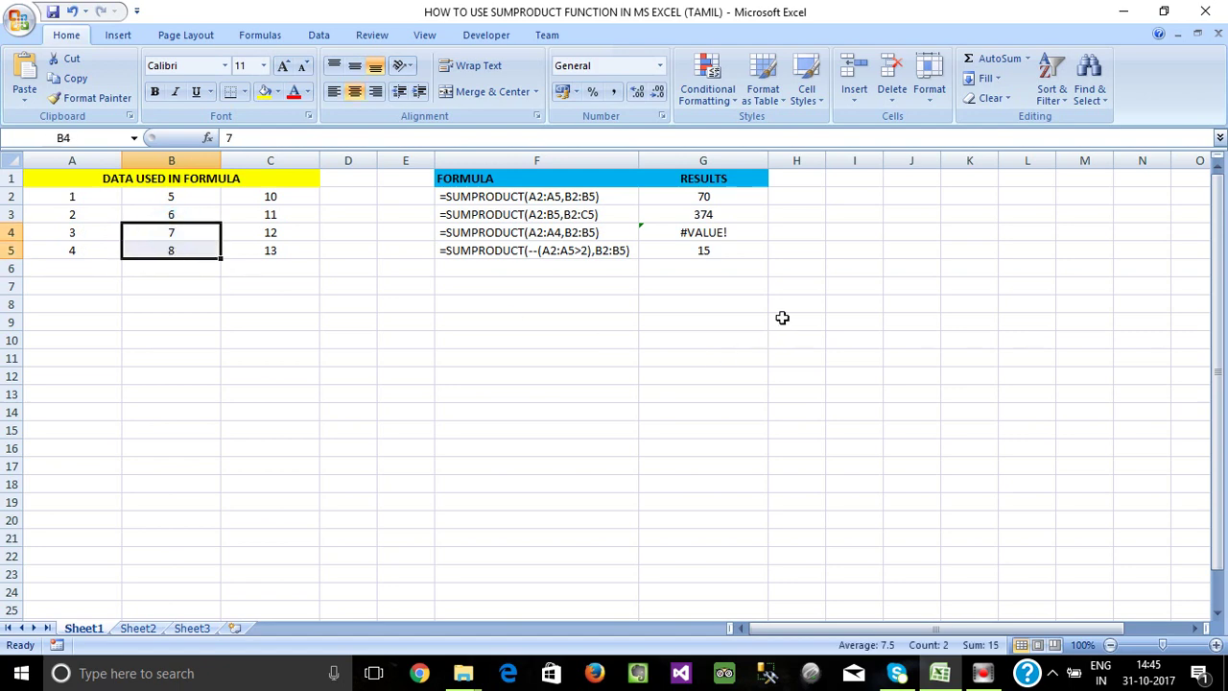
left_click(690, 246)
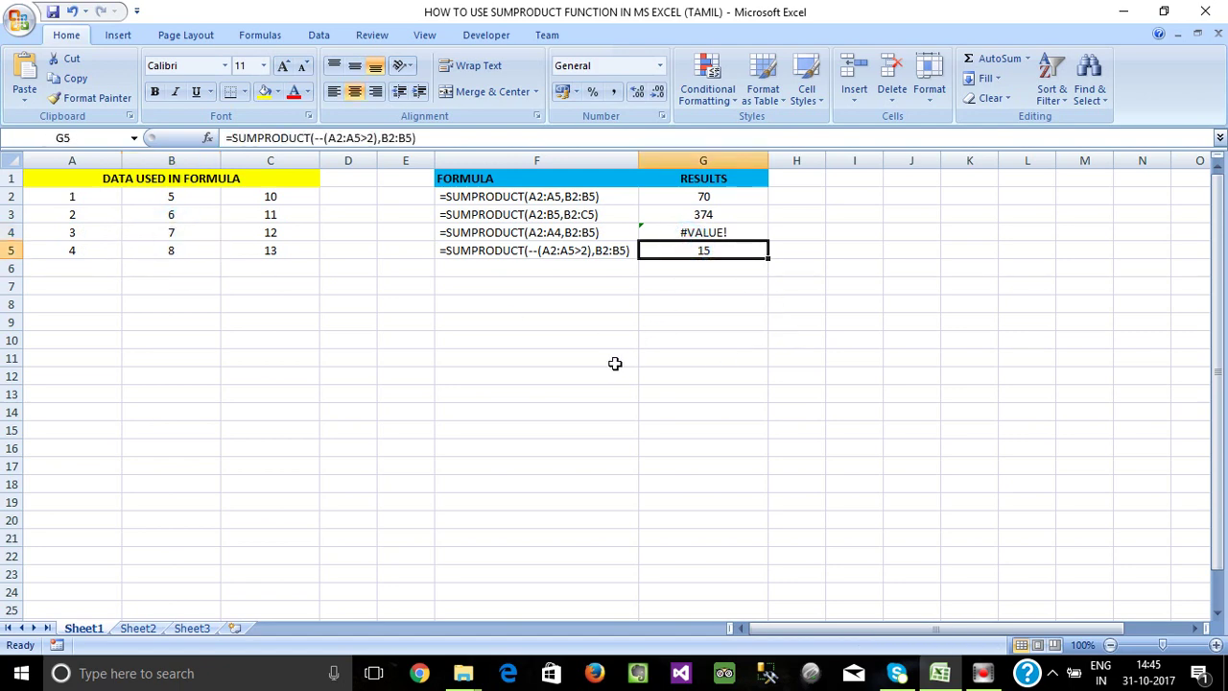
left_click(430, 284)
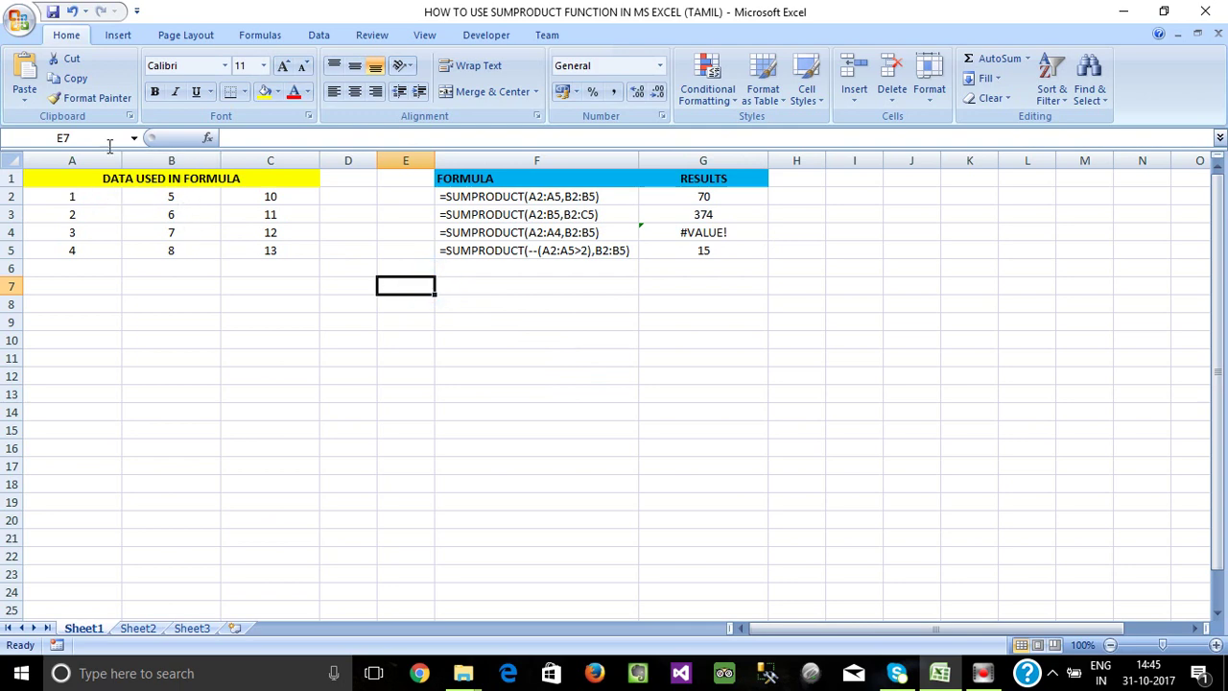
- Auto-fit column A to its contents, then widen it slightly while reviewing the F-column formulas
left_click_drag(122, 160, 137, 160)
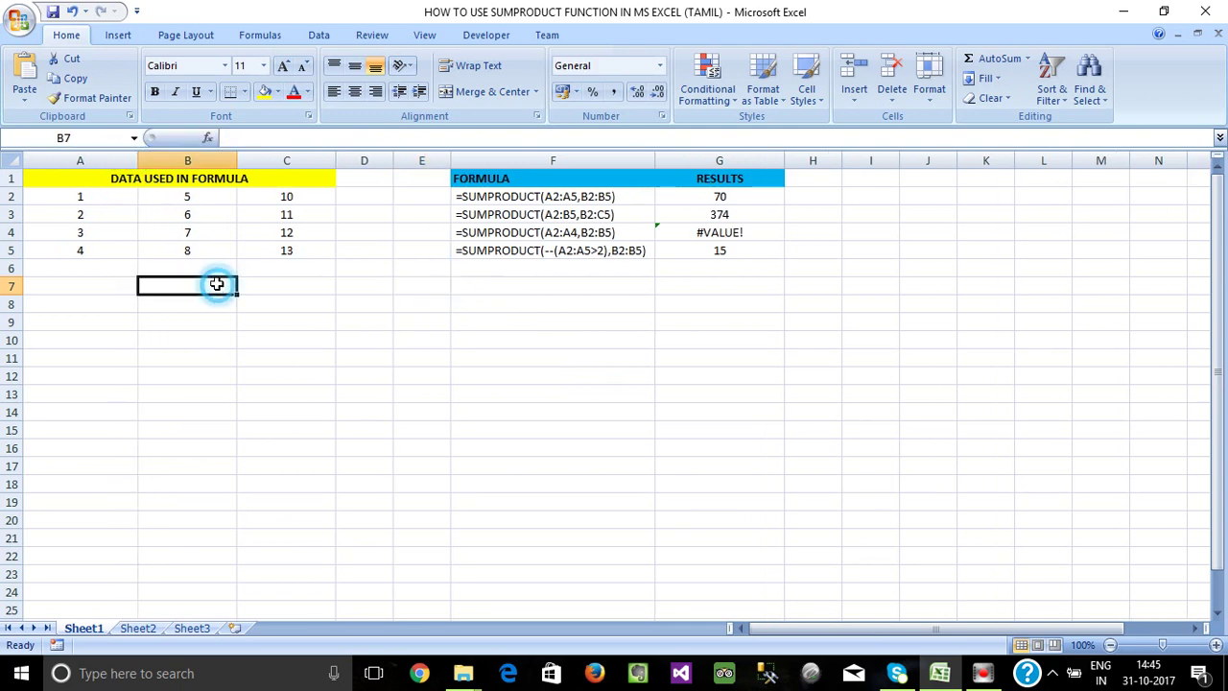
mouse_move(64, 195)
left_mouse_down()
mouse_move(282, 216)
mouse_move(292, 250)
left_mouse_up()
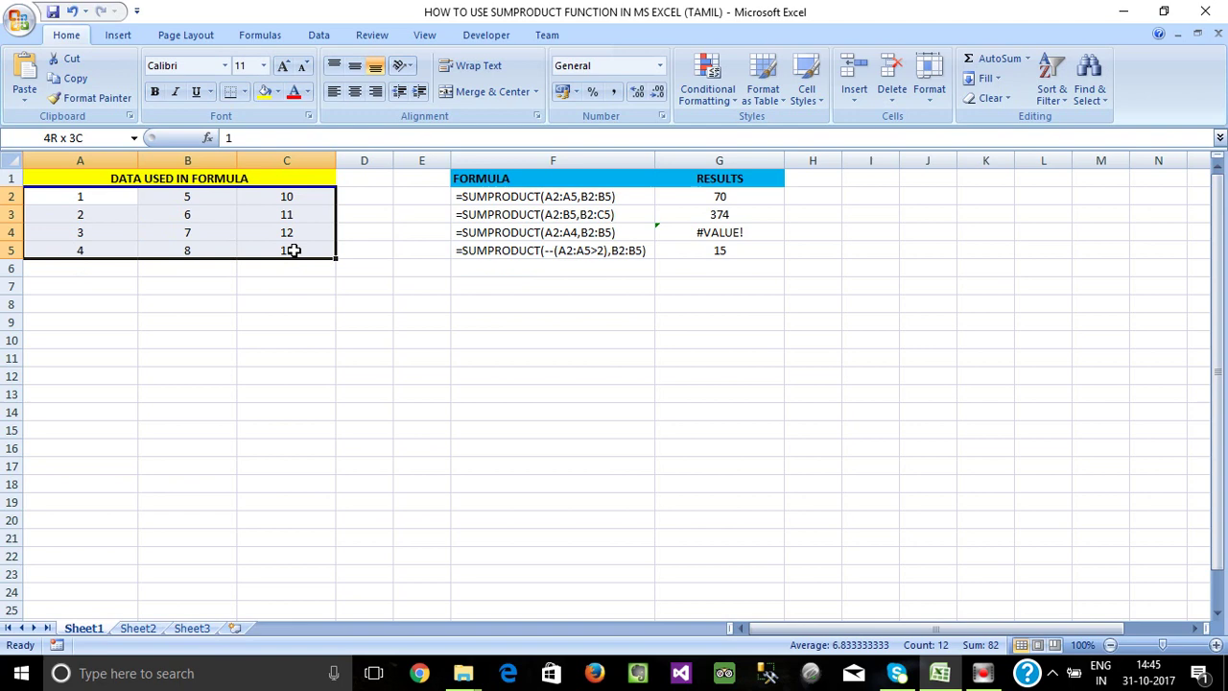
left_click(416, 337)
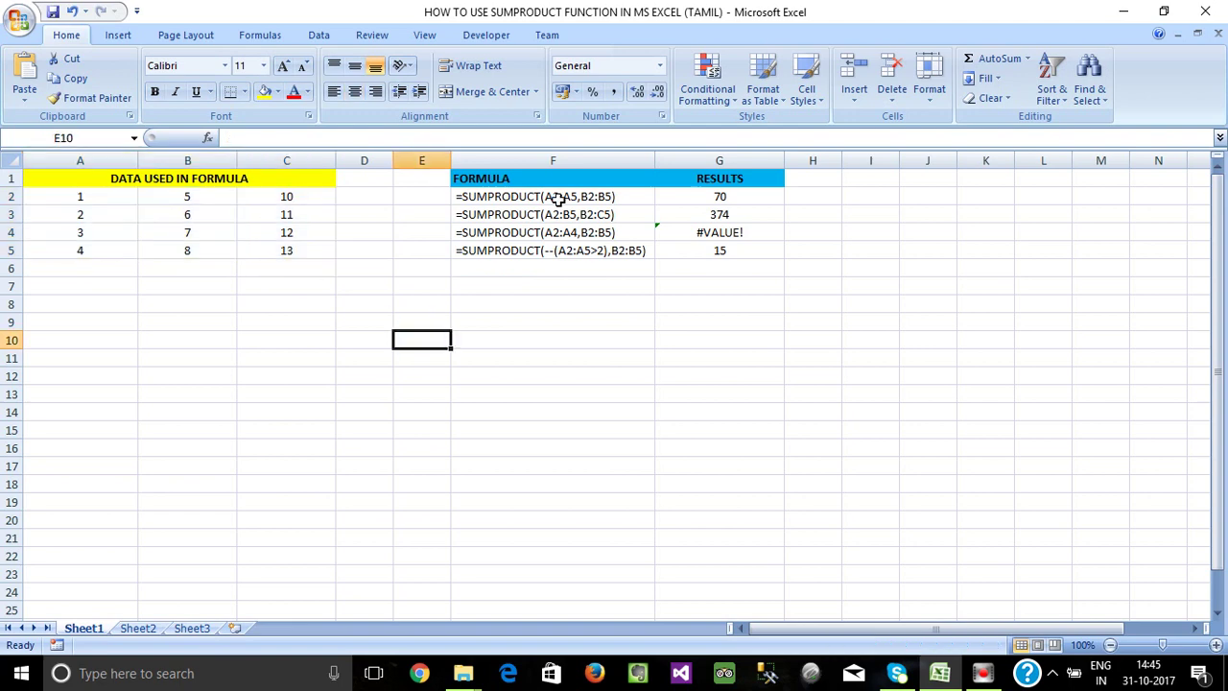
left_click(557, 197)
left_click(564, 331)
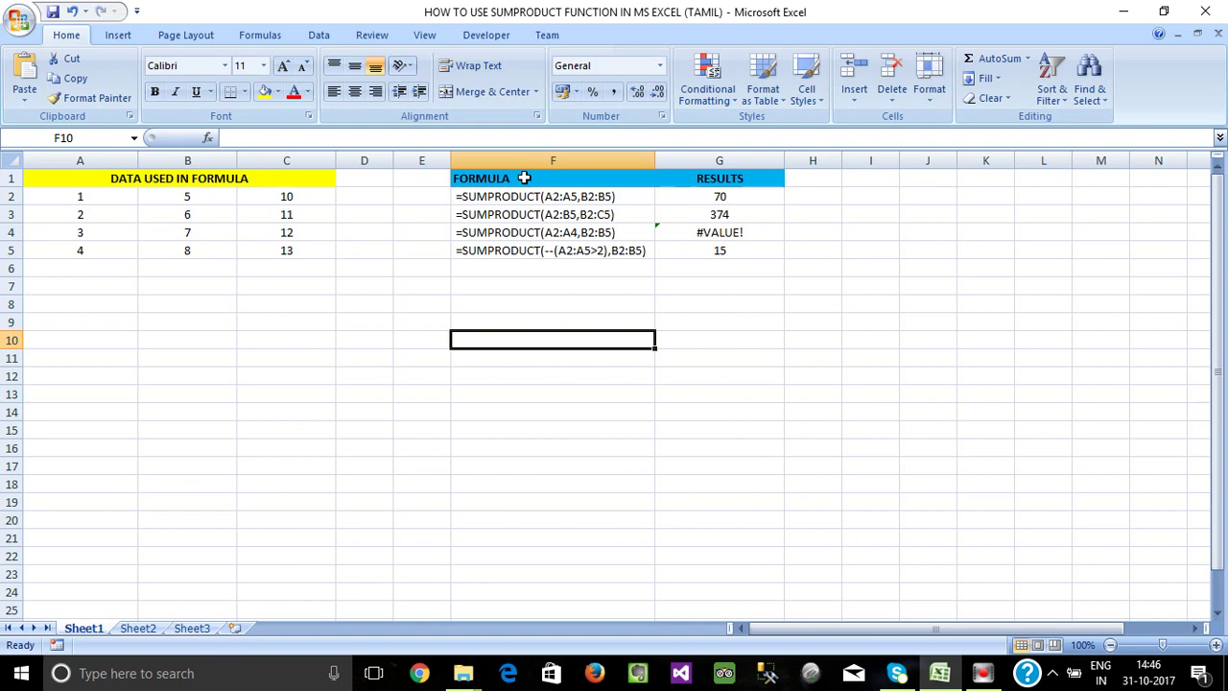
left_click(523, 286)
left_click(527, 230)
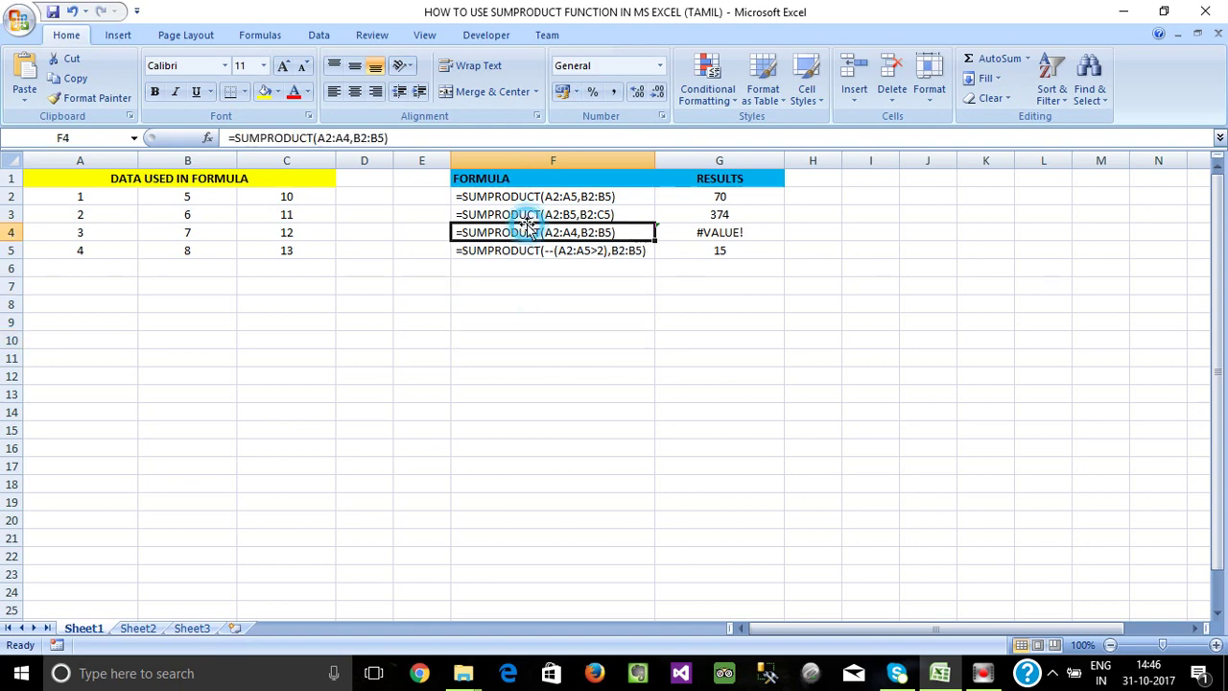
double_click(137, 160)
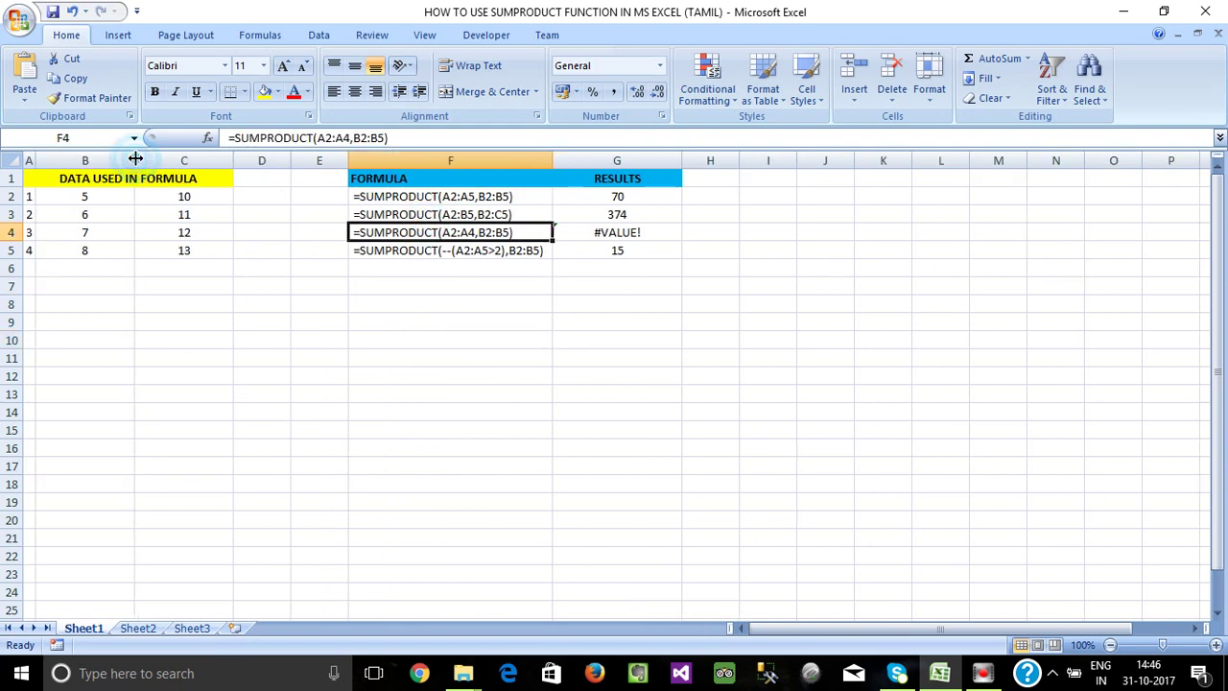
left_click(183, 301)
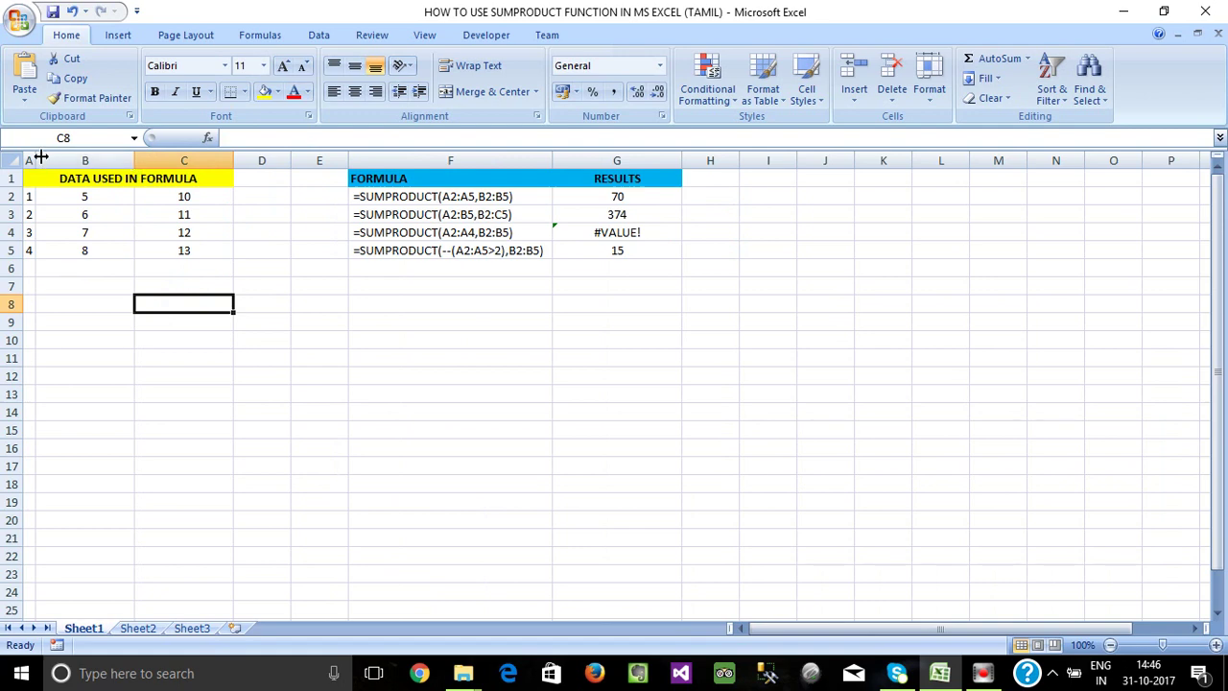
left_click_drag(35, 156, 83, 155)
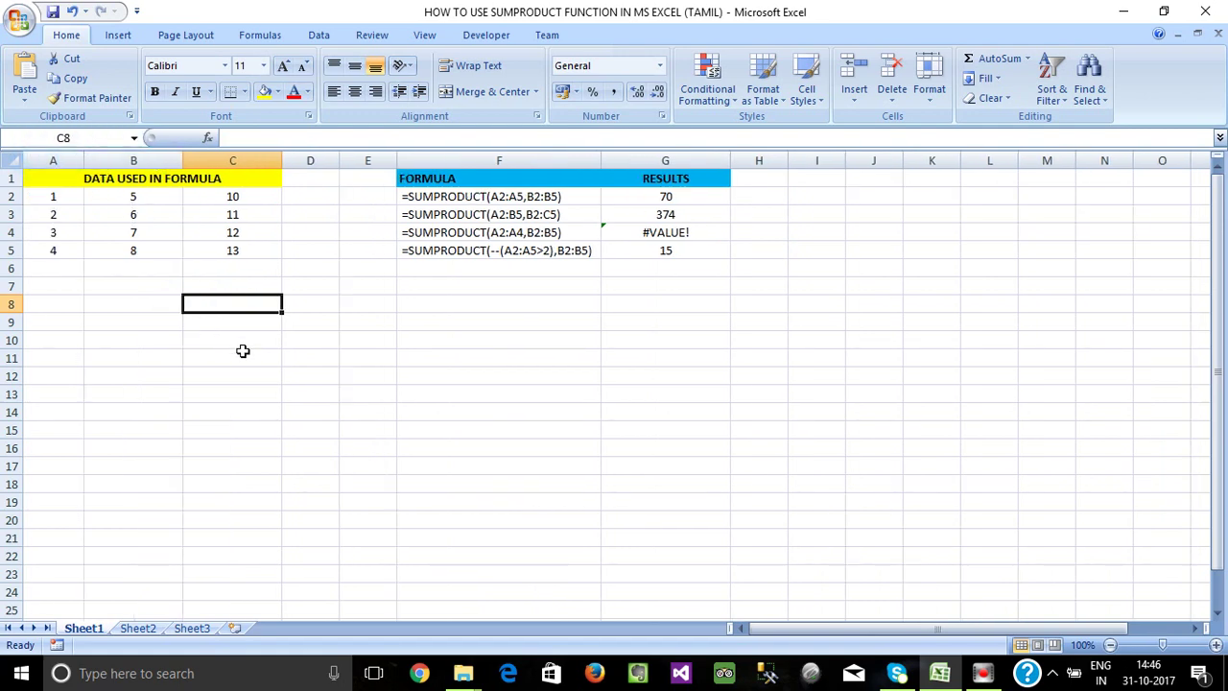
left_click(510, 352)
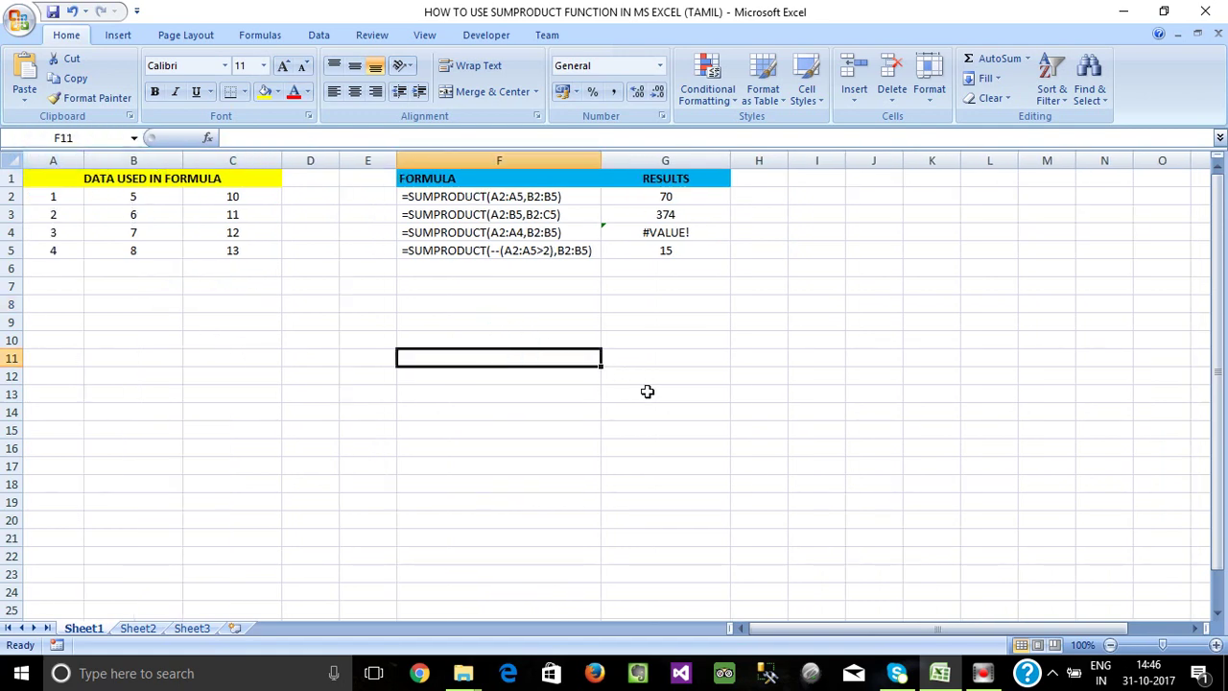